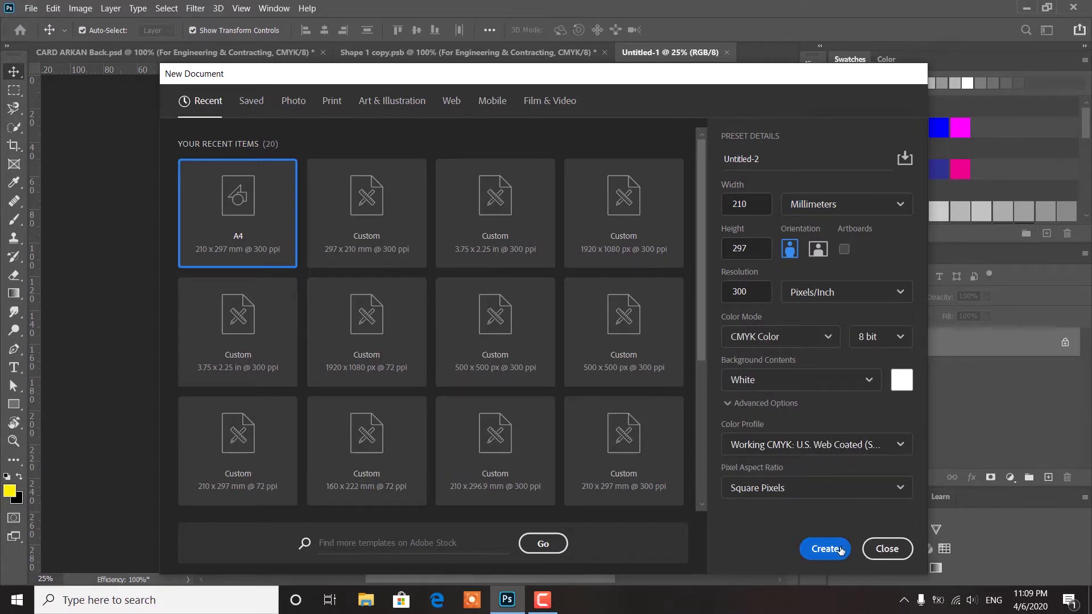
Create a 210 × 297 mm CMYK document at 300 pixels/inch and add a 5 mm × 5 mm yellow rectangle
click(841, 551)
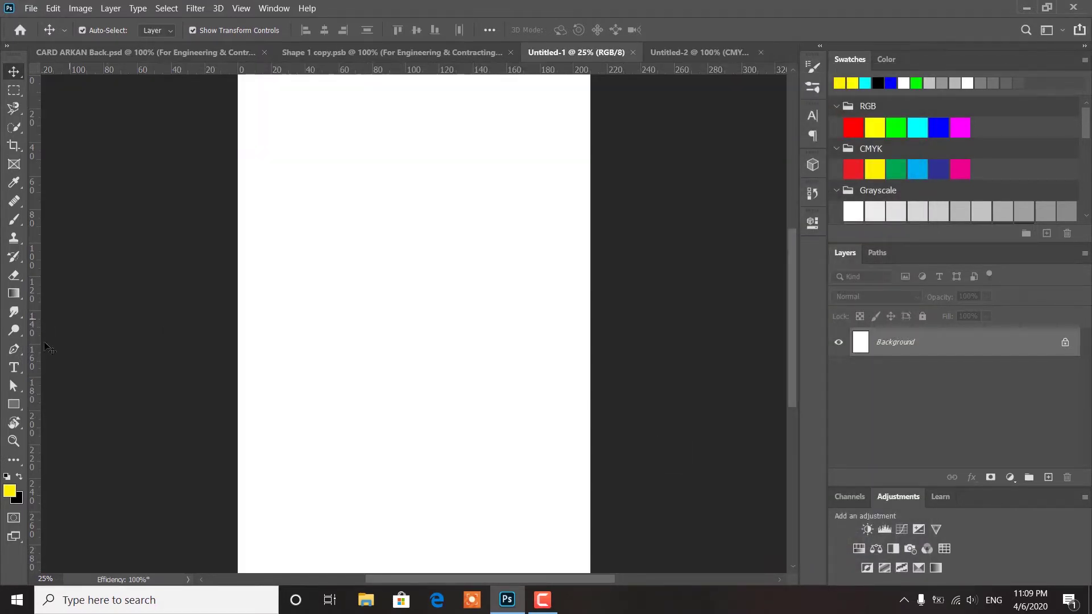
click(14, 404)
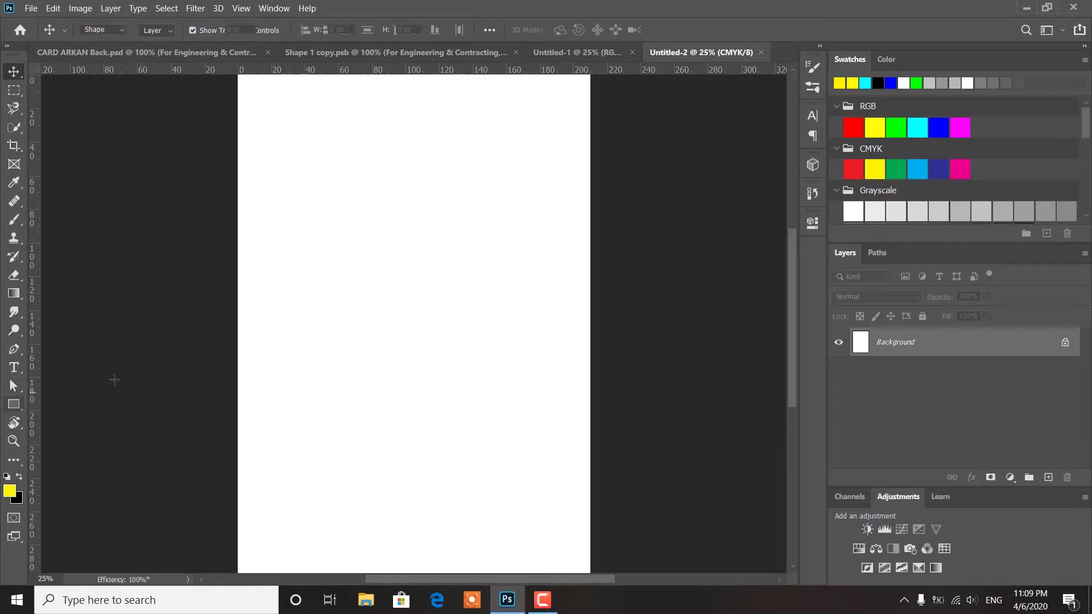
click(436, 282)
text(5)
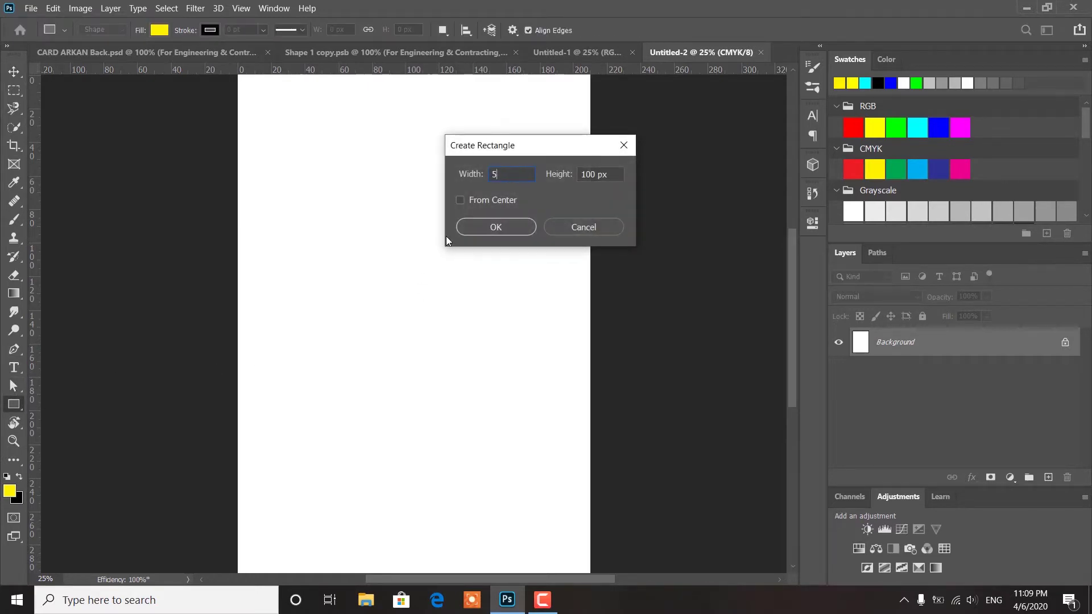
text( mm)
click(618, 171)
text(5 mm)
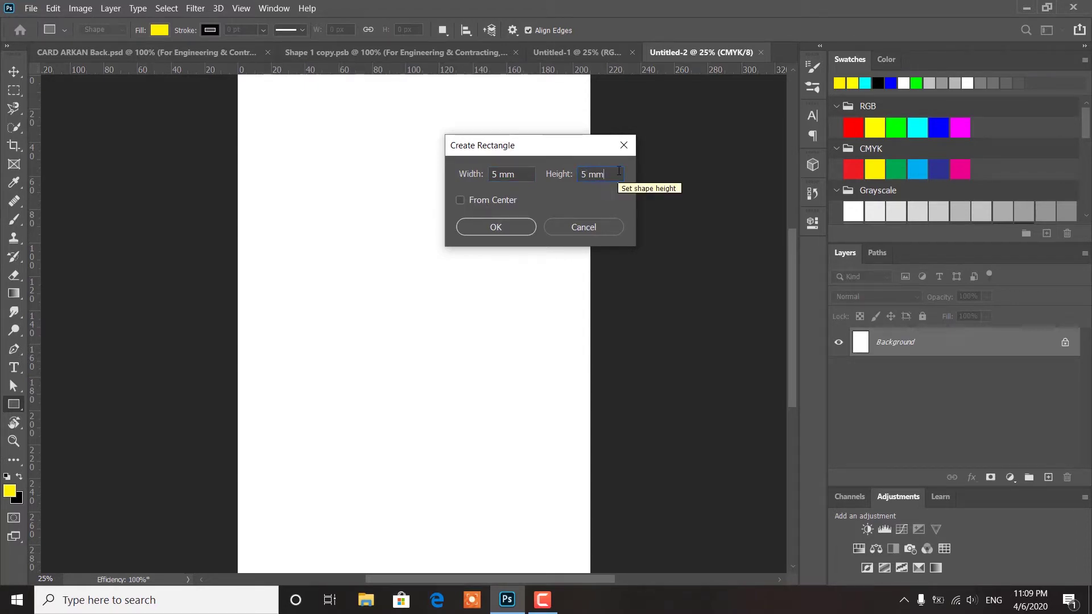
key(Return)
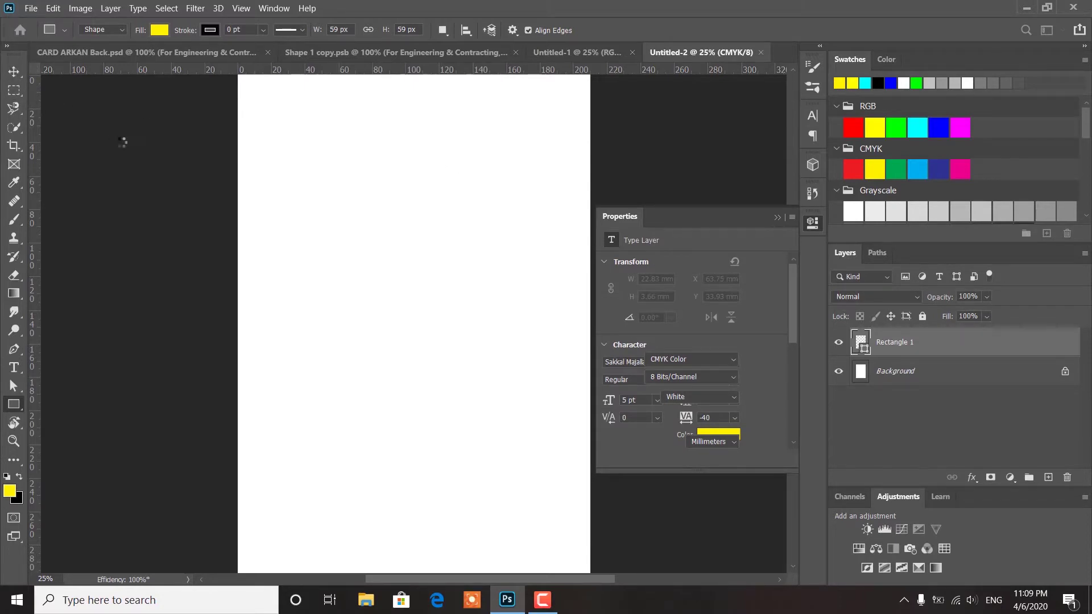
Align the small square to the canvas's top-left corner and place a vertical and a horizontal guide along its inner edges
key(v)
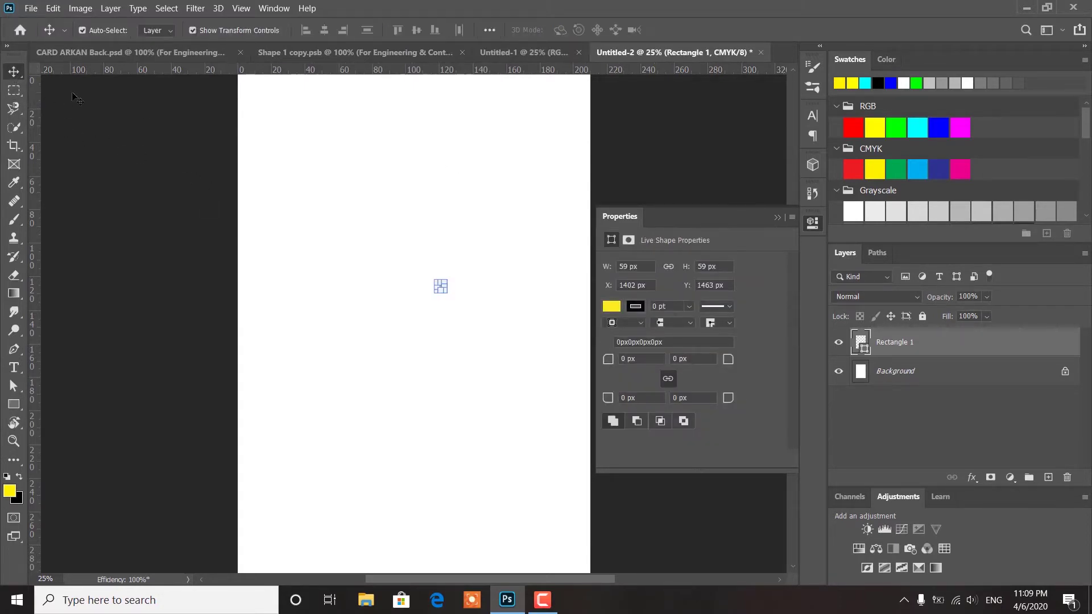
key(ctrl+a)
click(398, 30)
click(306, 30)
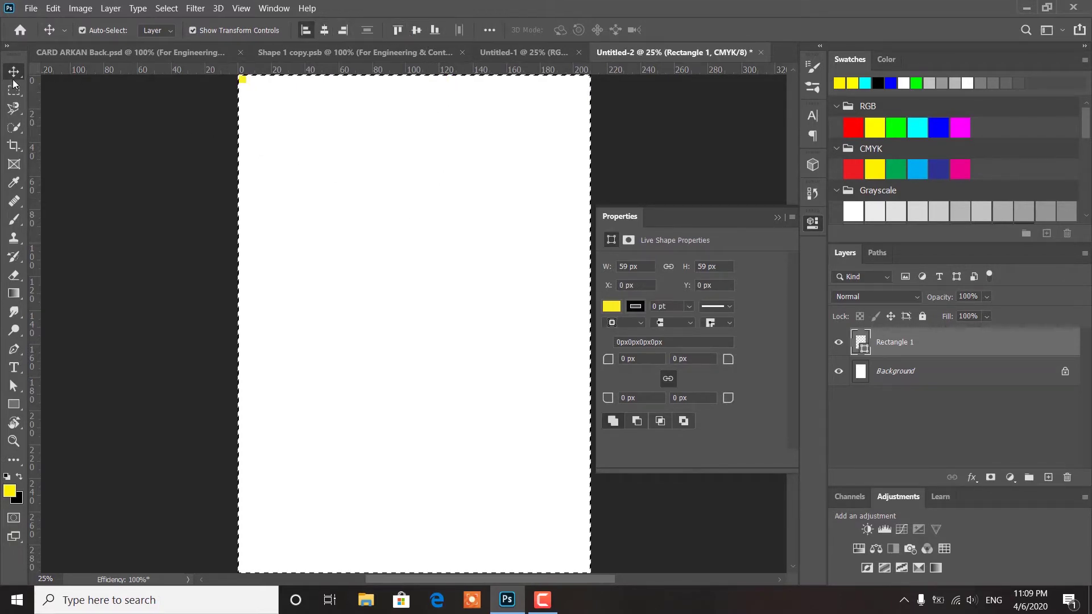
drag(38, 97, 245, 108)
drag(290, 79, 292, 82)
Align the square to the canvas's right and bottom edges in turn, placing a margin guide along its inner edge each time
click(343, 31)
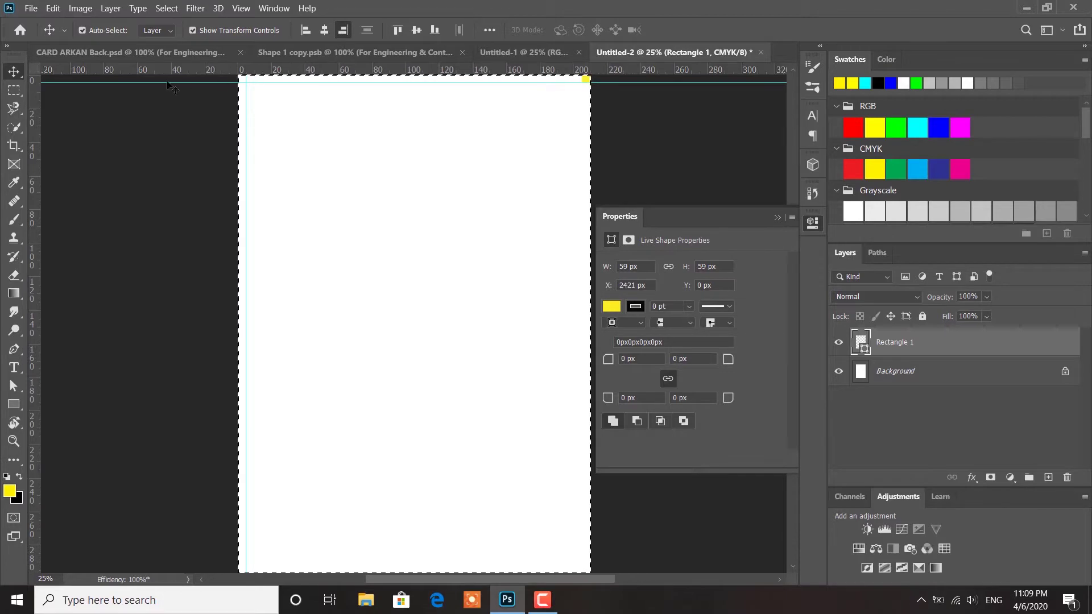
drag(47, 113, 589, 137)
click(434, 29)
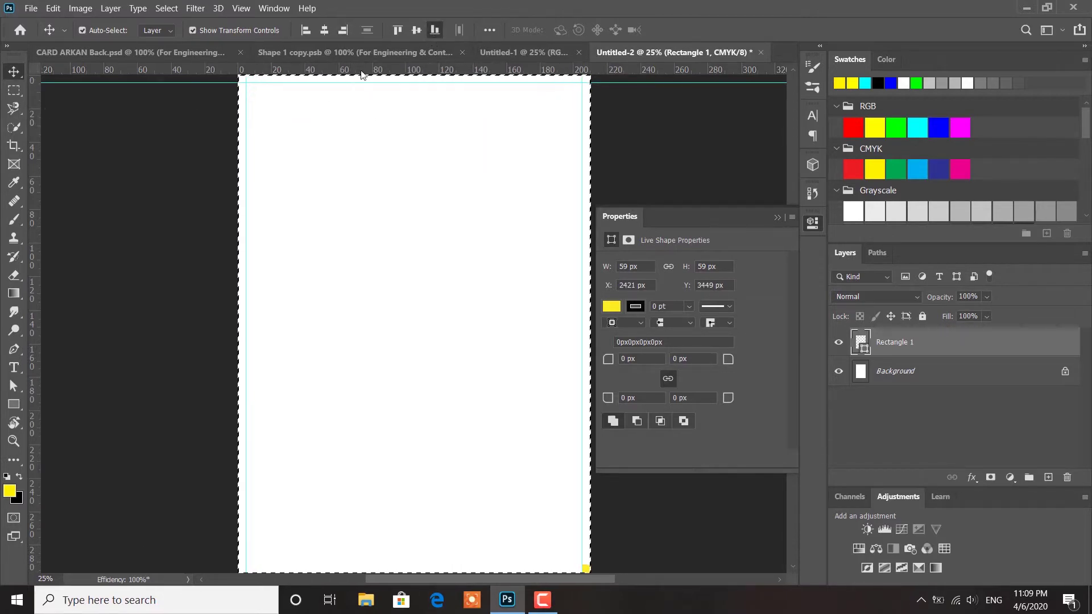
drag(367, 71, 512, 559)
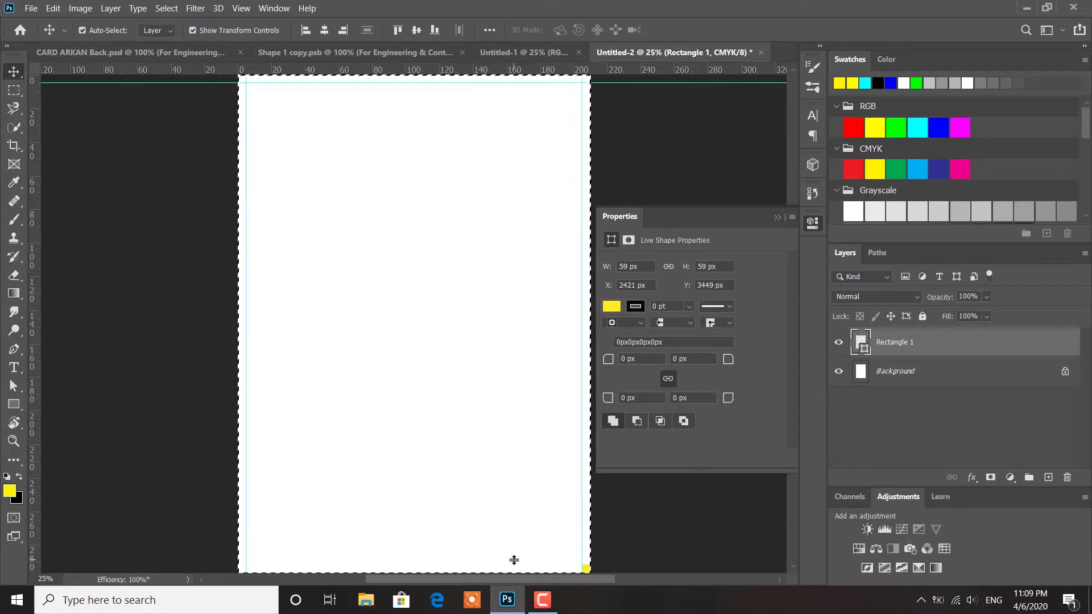
Delete the Rectangle 1 layer and deselect the canvas
right_click(890, 341)
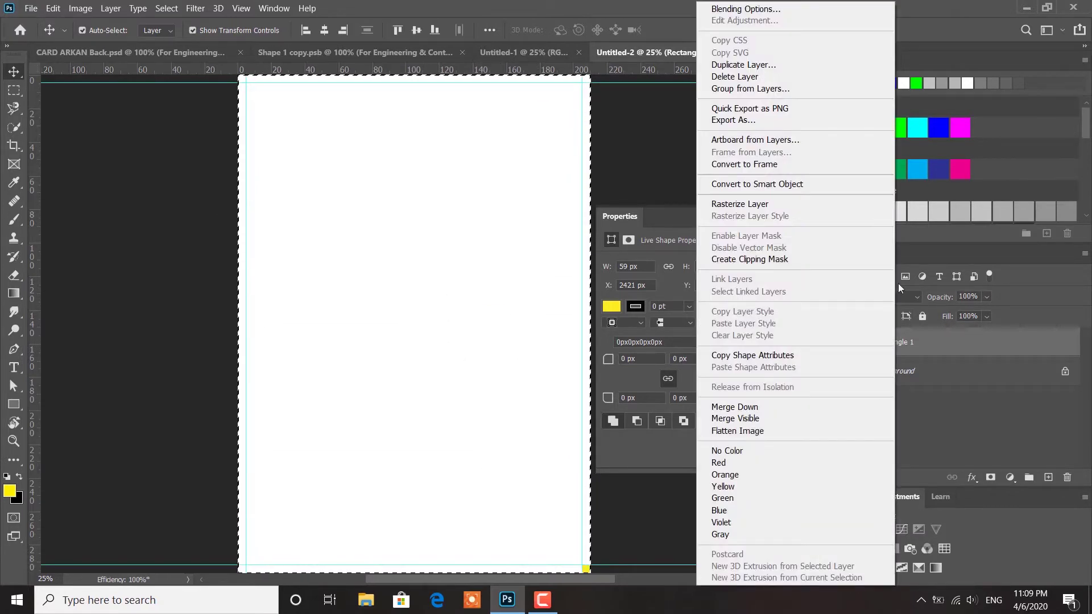
click(765, 74)
click(507, 235)
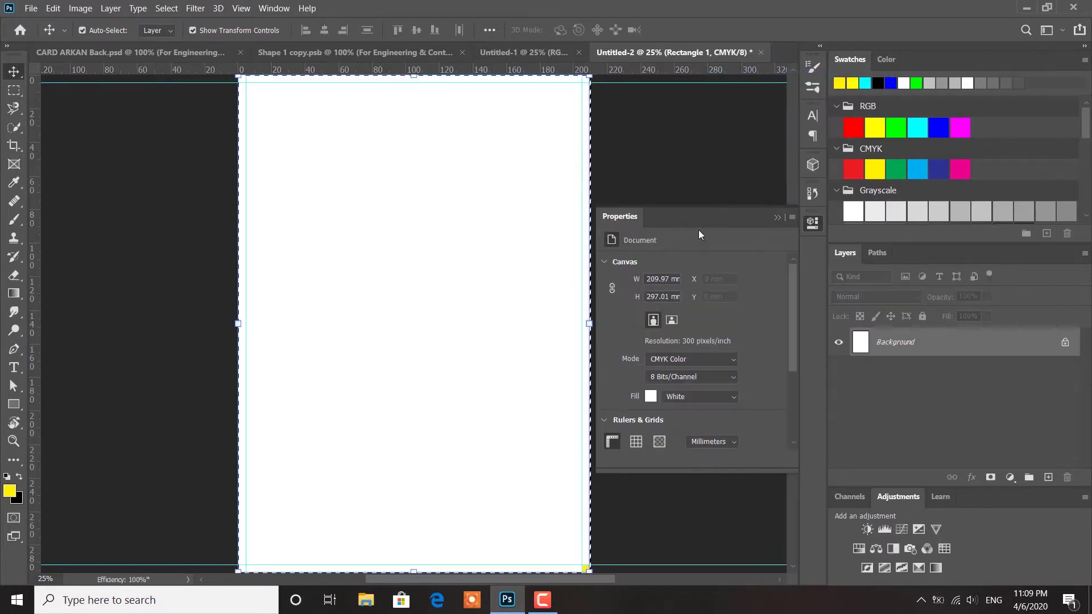
click(777, 218)
key(ctrl+d)
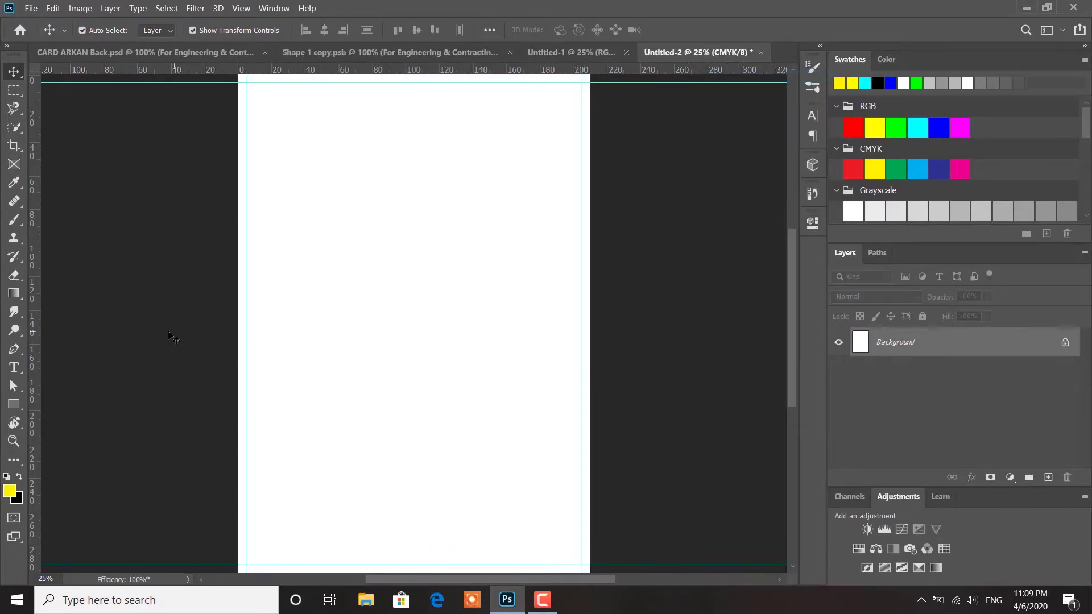
Draw a closed four-point yellow shape about 1360 × 1028 px in the middle of the page with the Pen tool
click(14, 349)
click(49, 349)
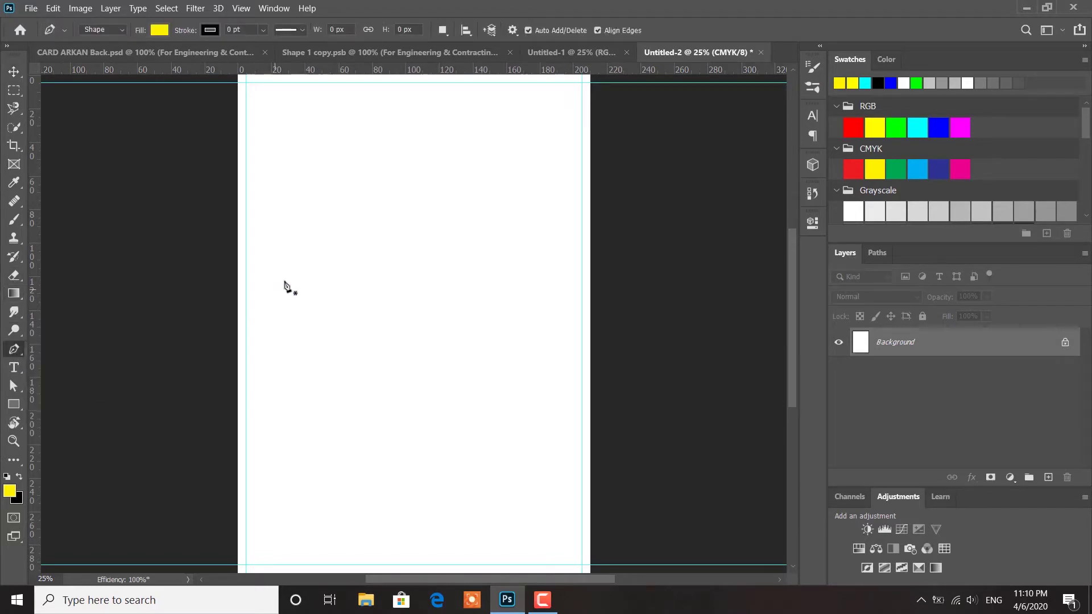
click(317, 294)
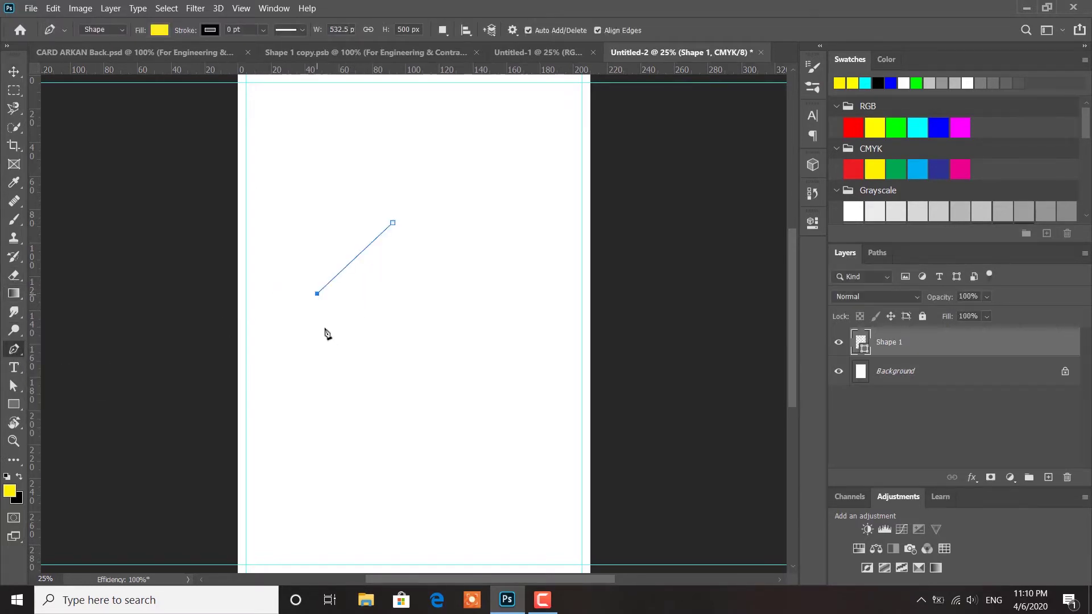
click(417, 368)
click(511, 325)
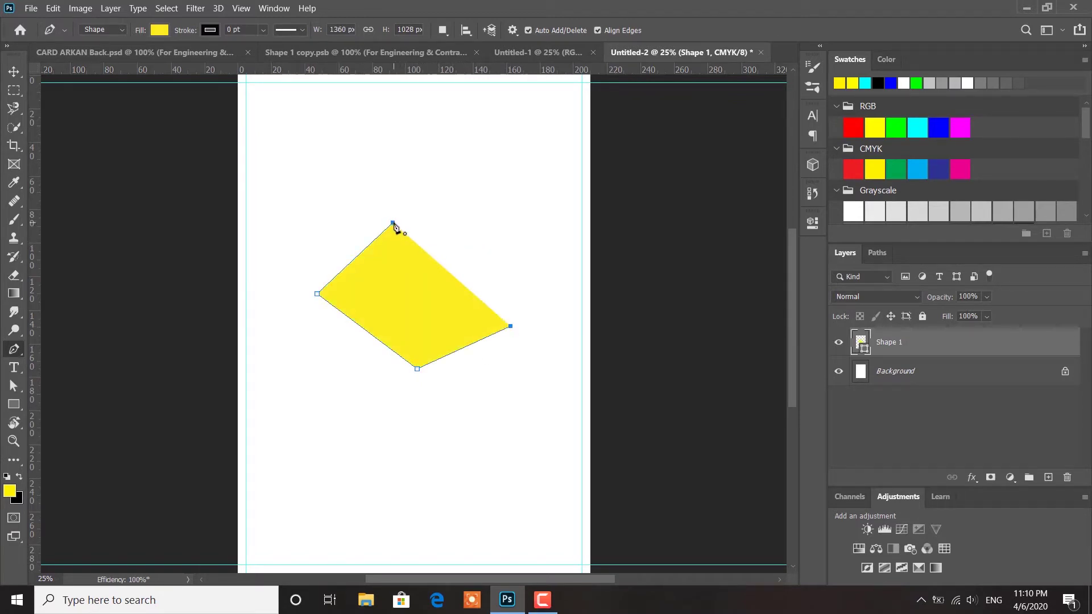
click(393, 223)
Turn the four corners of the yellow shape into smooth curves with the Convert Point tool, then return to the Pen tool
right_click(14, 348)
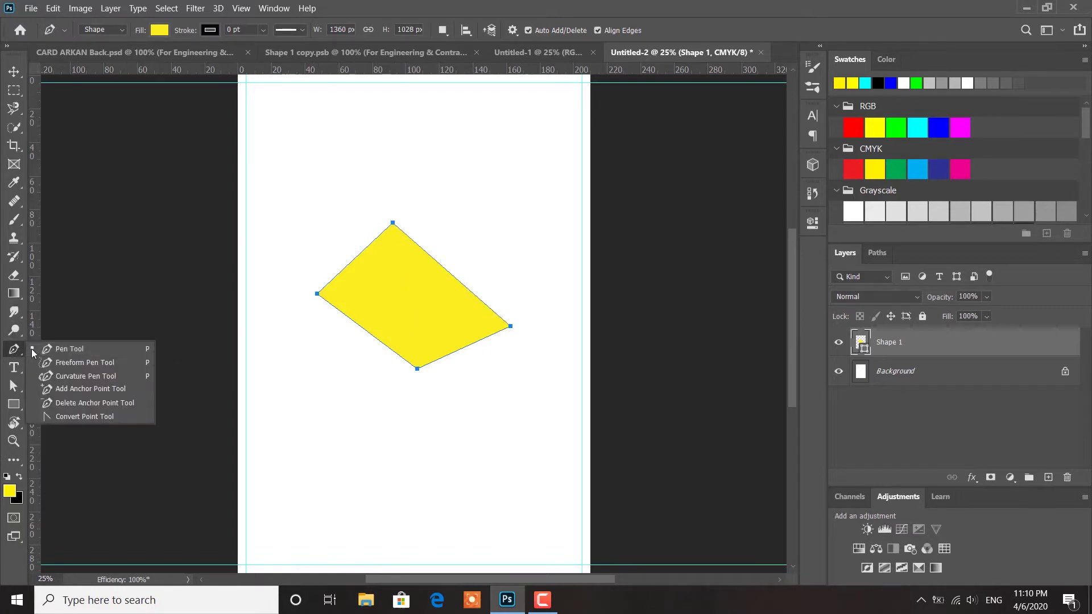
click(101, 418)
drag(356, 243, 365, 334)
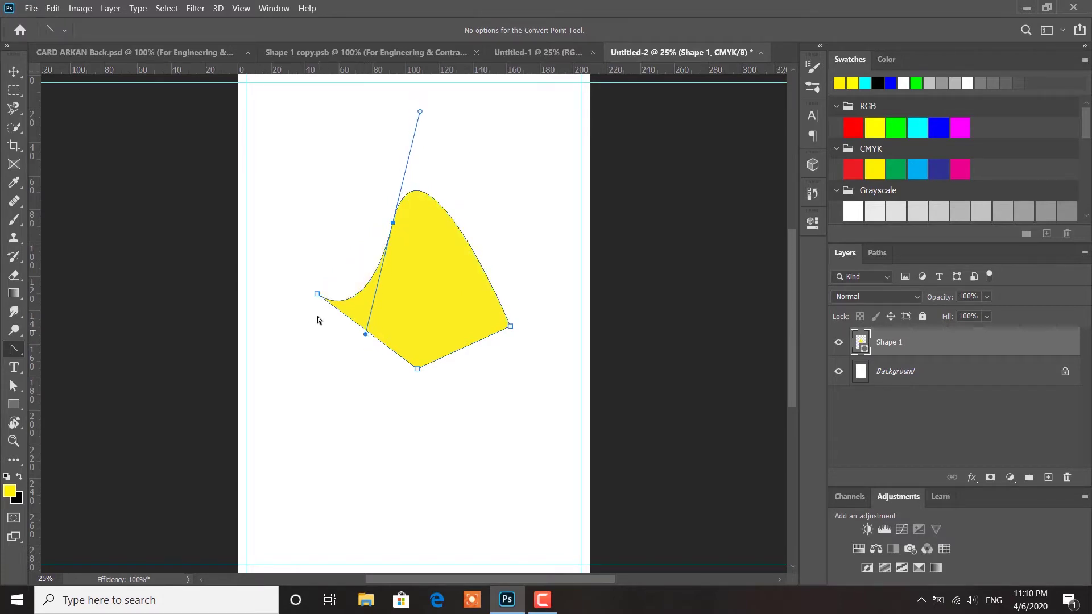
drag(317, 295, 366, 517)
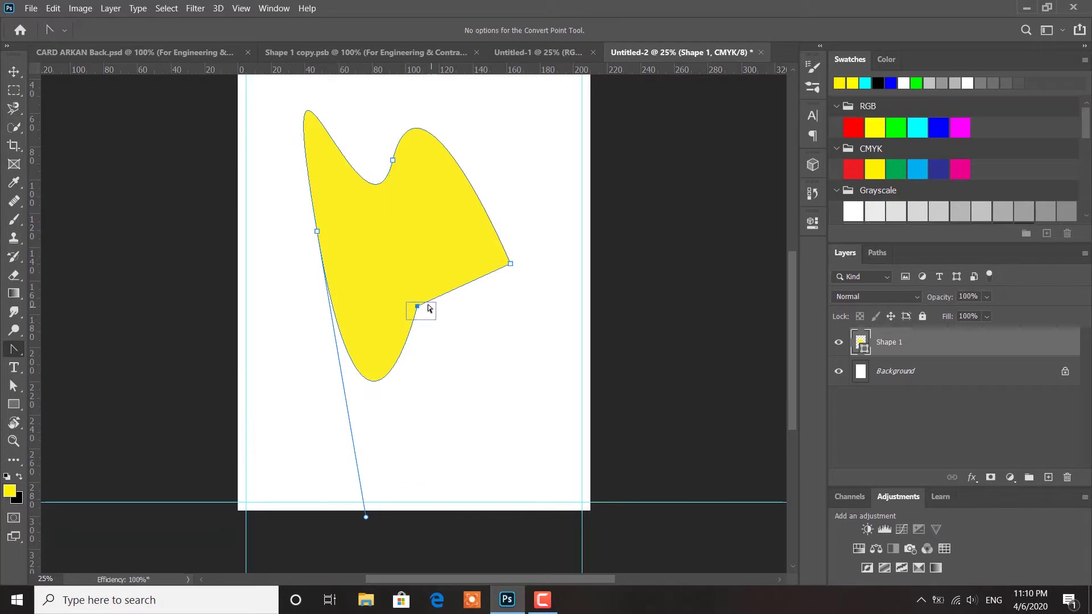
drag(418, 307, 483, 445)
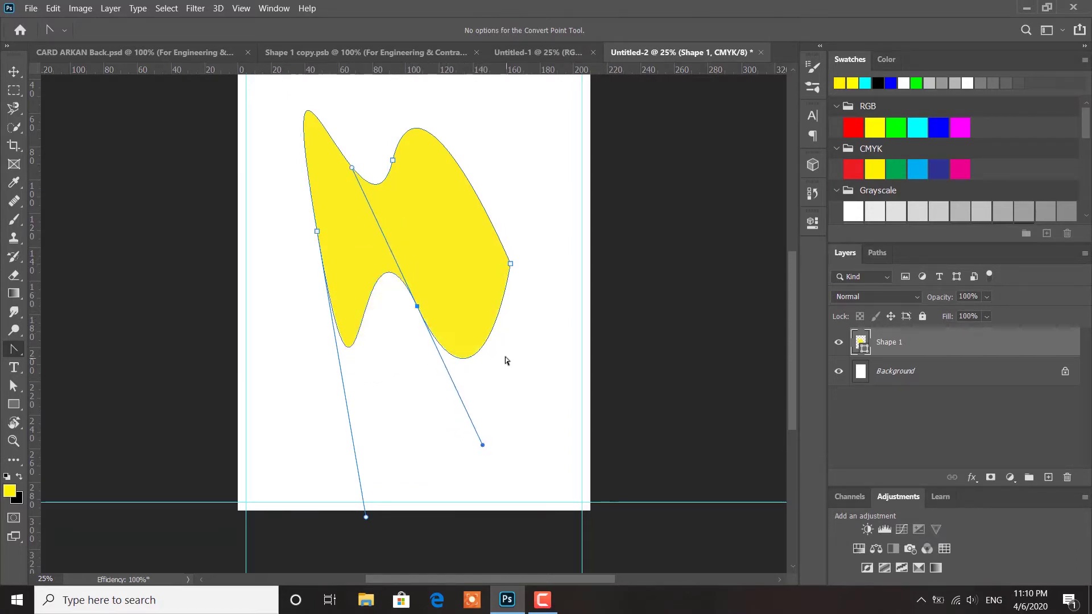
click(511, 264)
drag(537, 261, 395, 107)
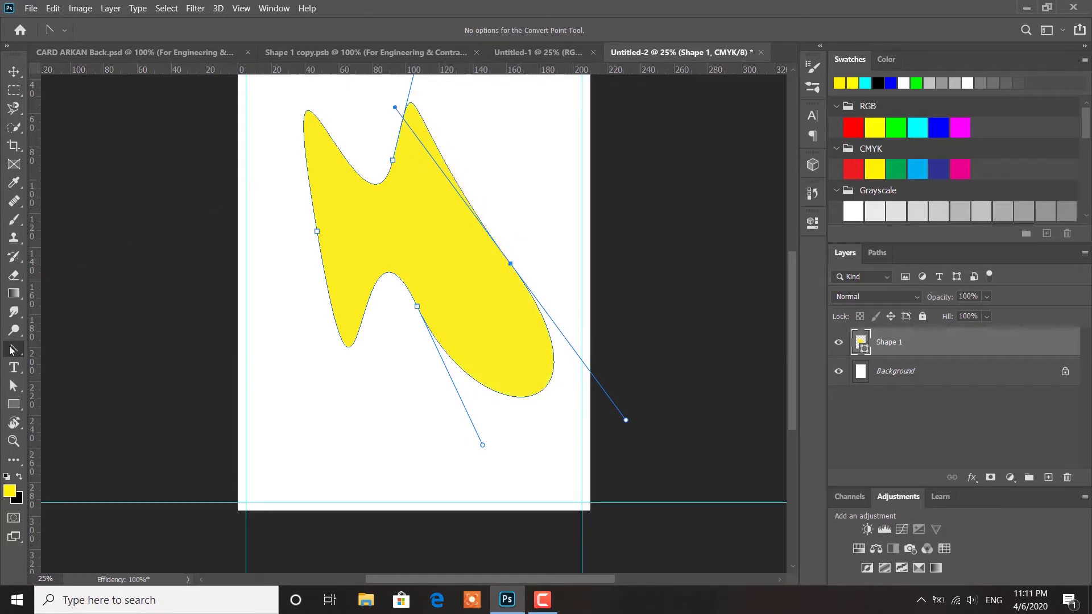
click(48, 343)
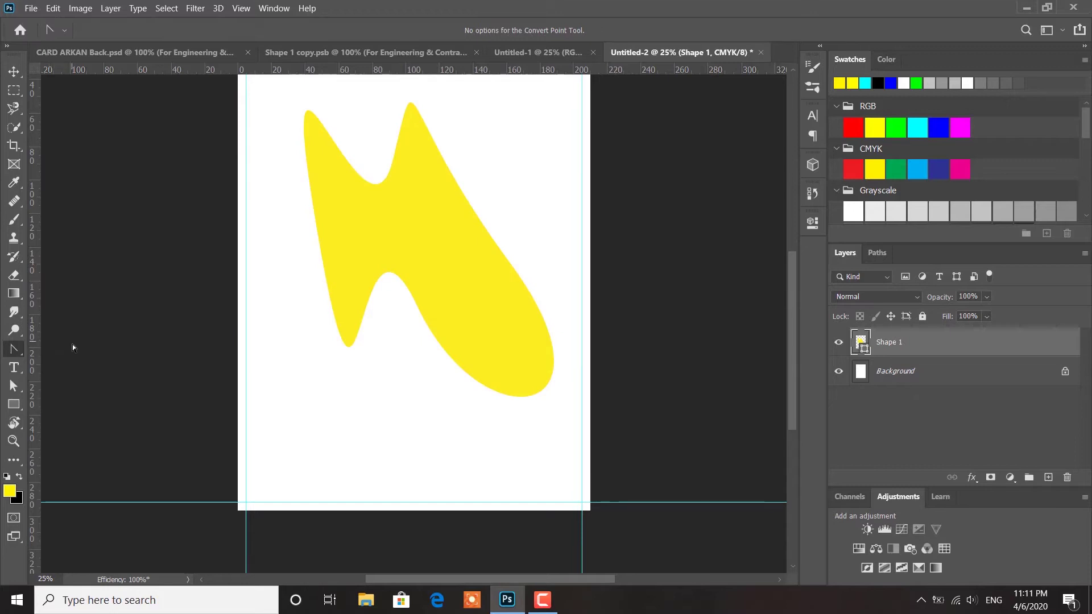
right_click(14, 349)
click(53, 348)
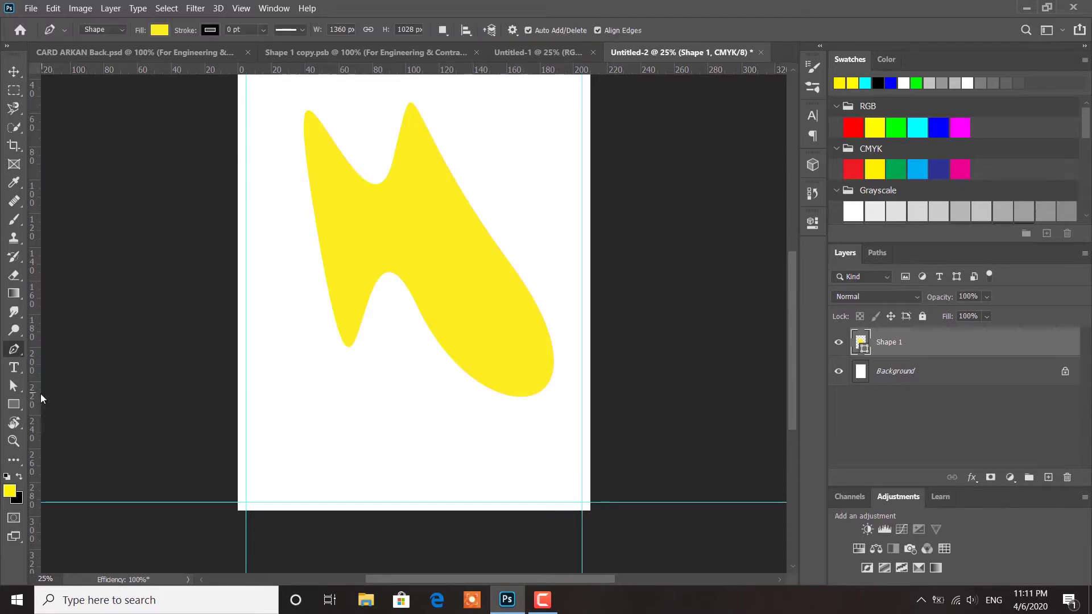
Rotate the curved yellow shape by about -101° and place it in the upper part of the page
click(14, 72)
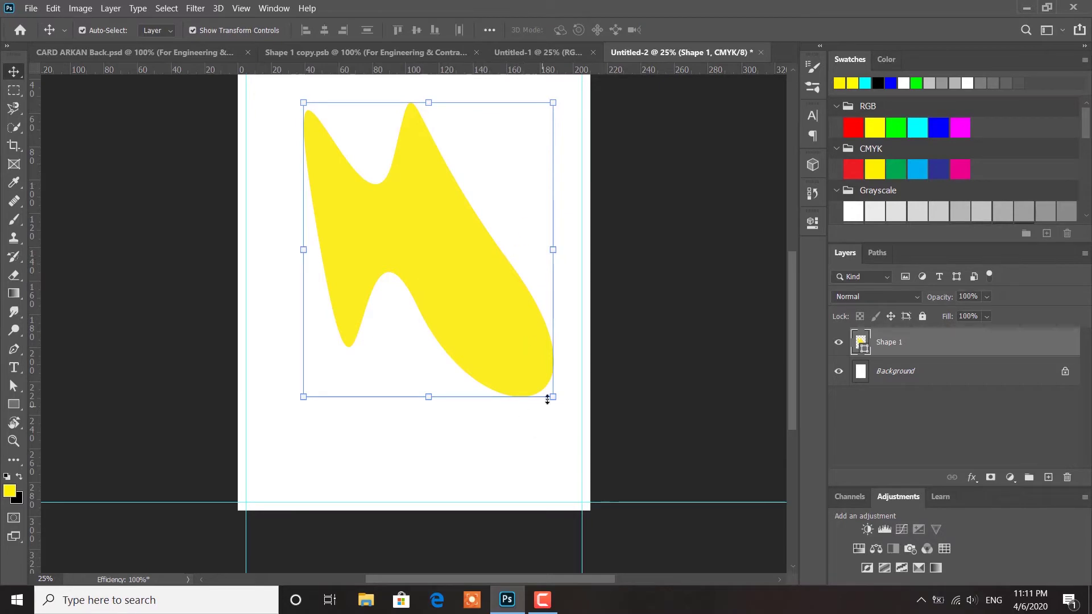
drag(562, 406, 555, 77)
drag(504, 185, 500, 171)
key(super)
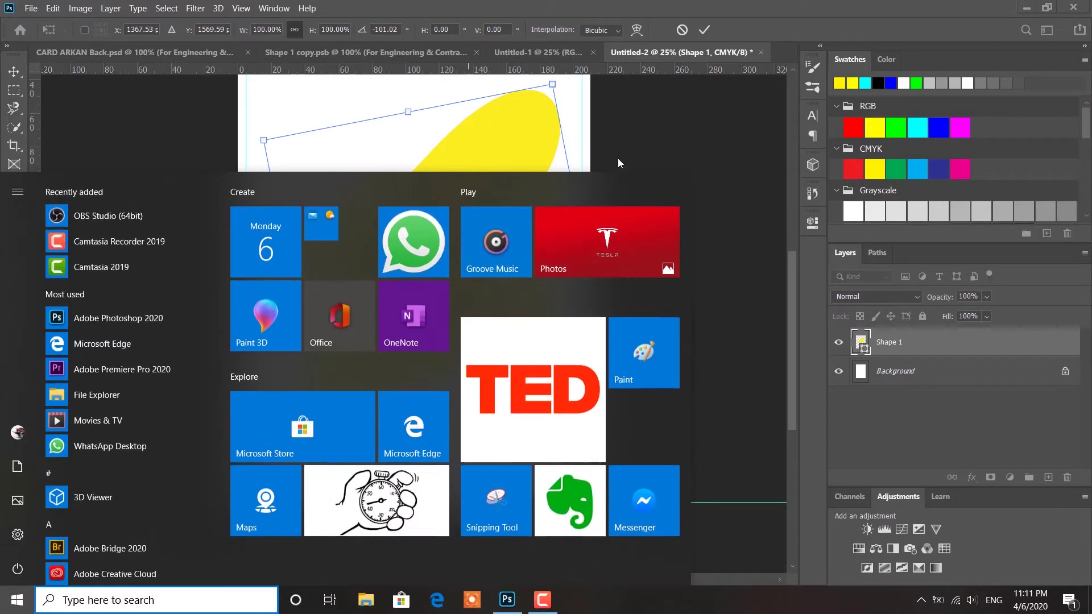
key(super)
key(ctrl+0)
key(ctrl+minus)
drag(466, 264, 456, 243)
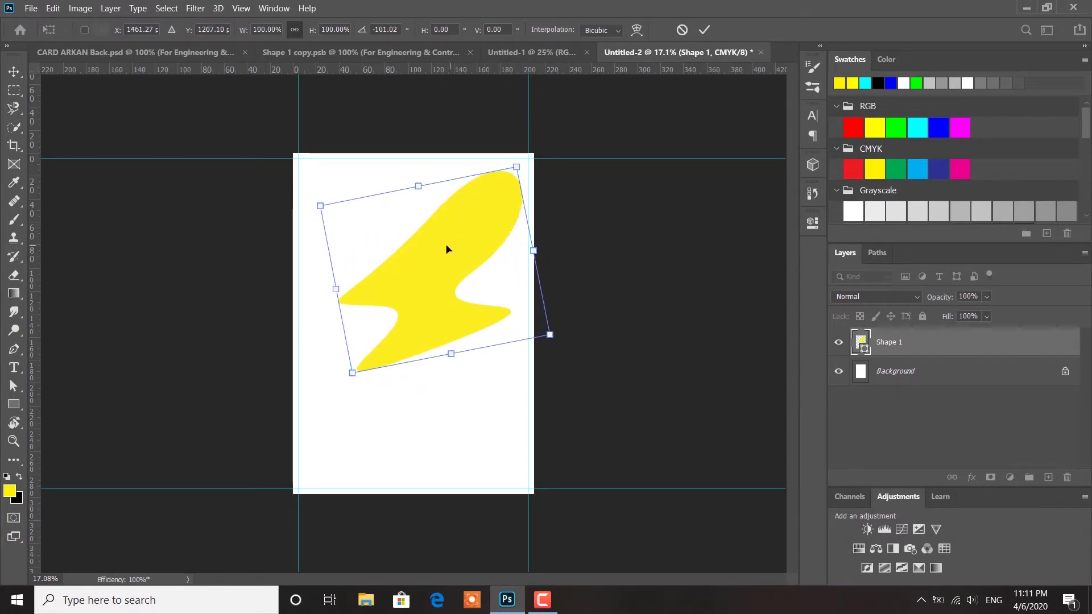
click(705, 30)
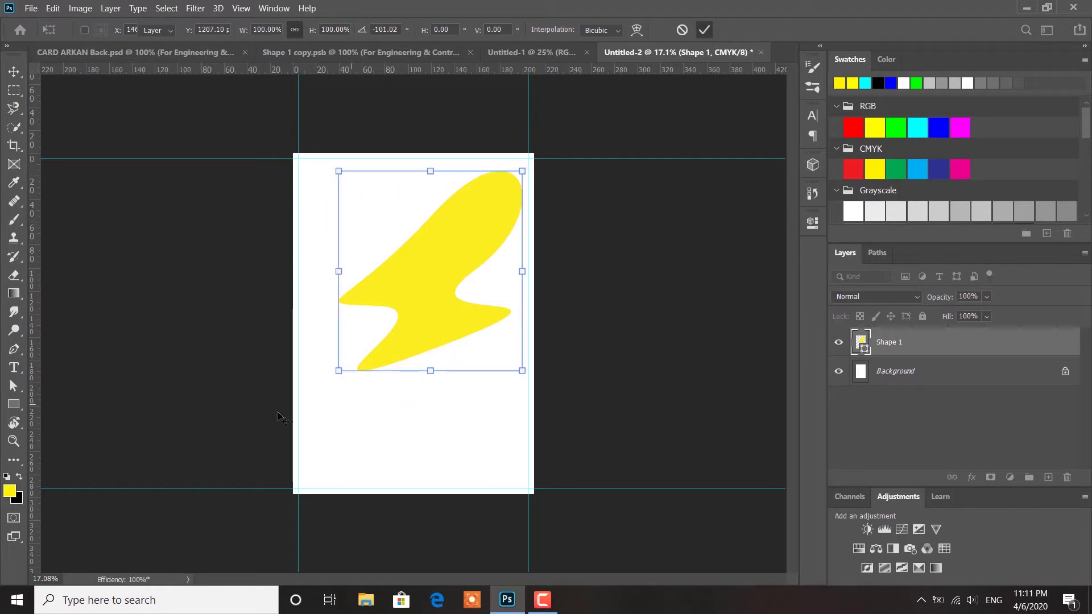
Draw a closed five-point yellow shape about 3392 × 953 px across the bottom of the page with the Pen tool, extending past its edges
key(p)
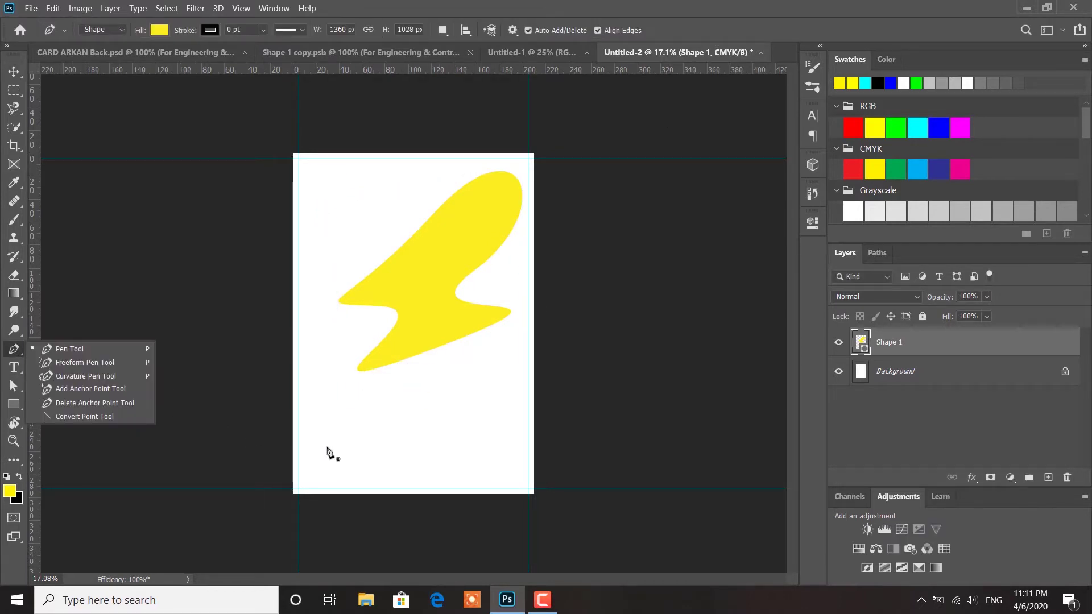
click(274, 480)
click(402, 467)
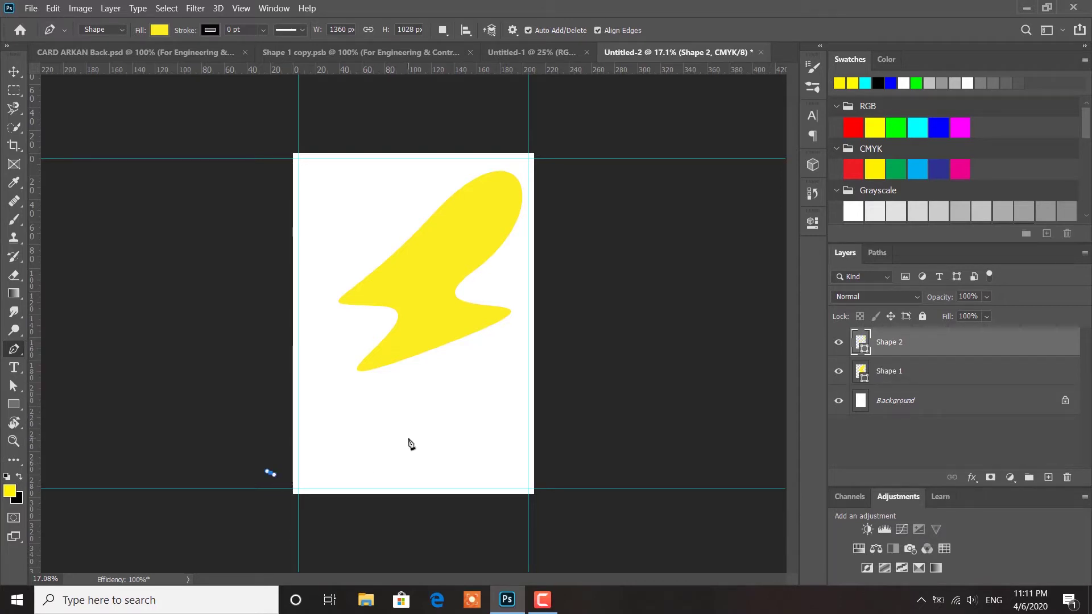
click(406, 443)
click(569, 472)
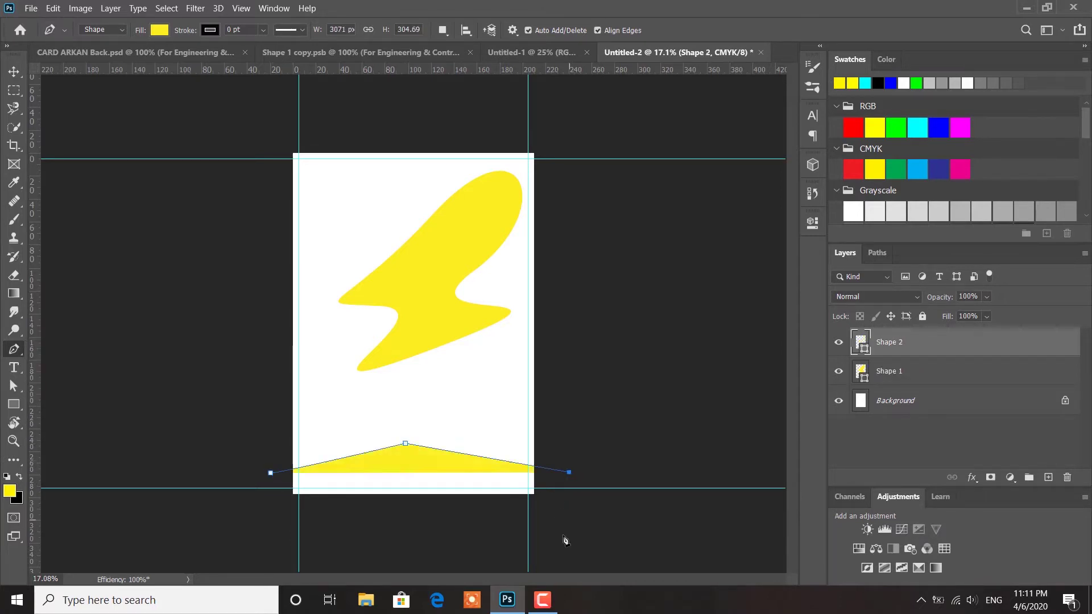
click(563, 536)
click(239, 529)
click(271, 477)
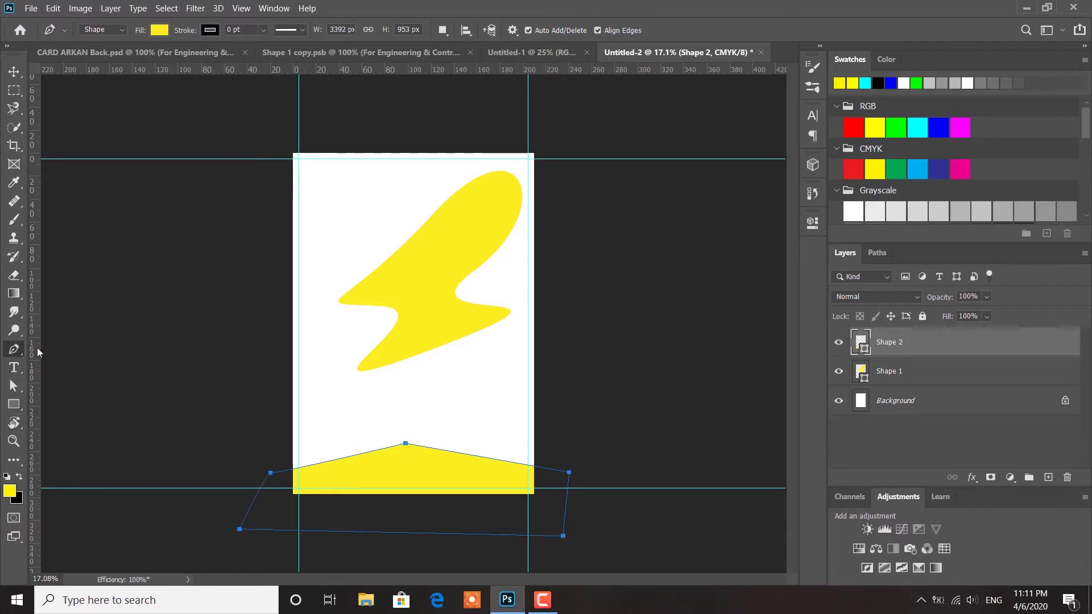
Bend the bottom shape's upper edge into waves by converting its peak and both upper side points into smooth curves
right_click(15, 349)
click(84, 419)
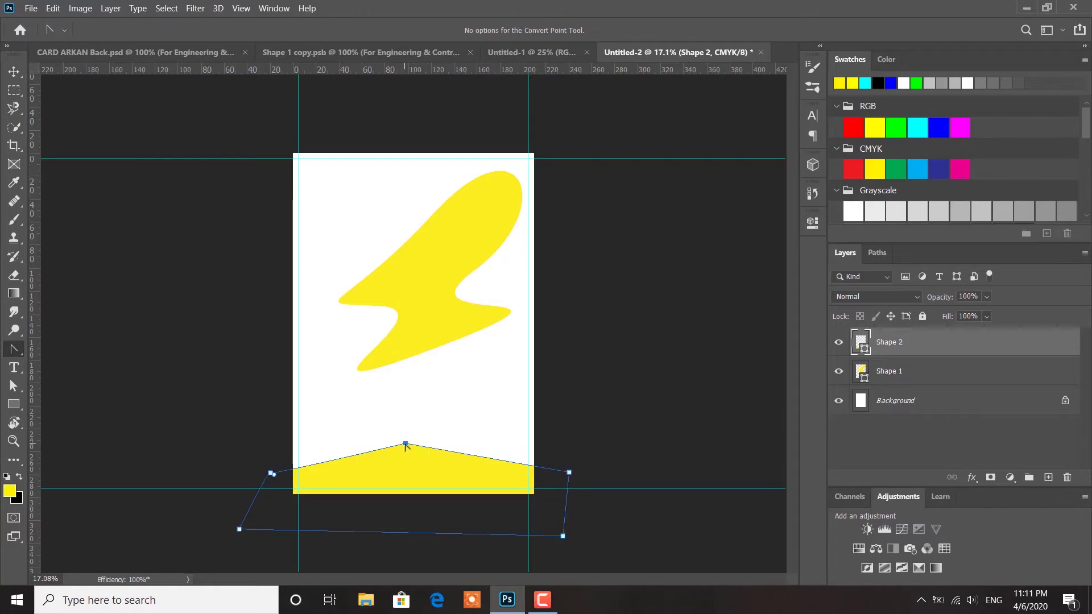
drag(406, 443, 474, 488)
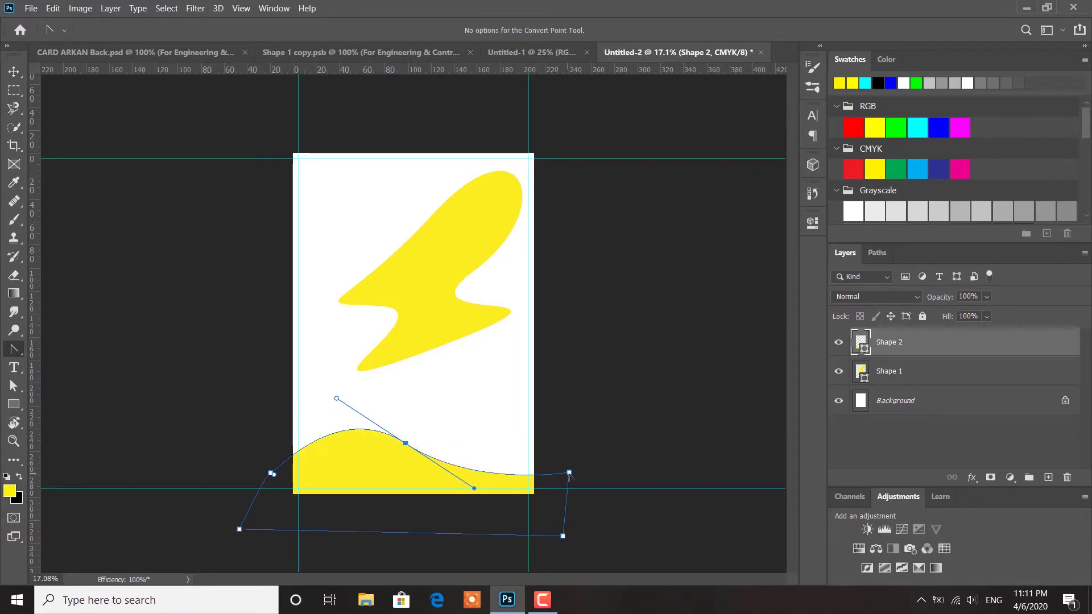
drag(570, 472, 692, 599)
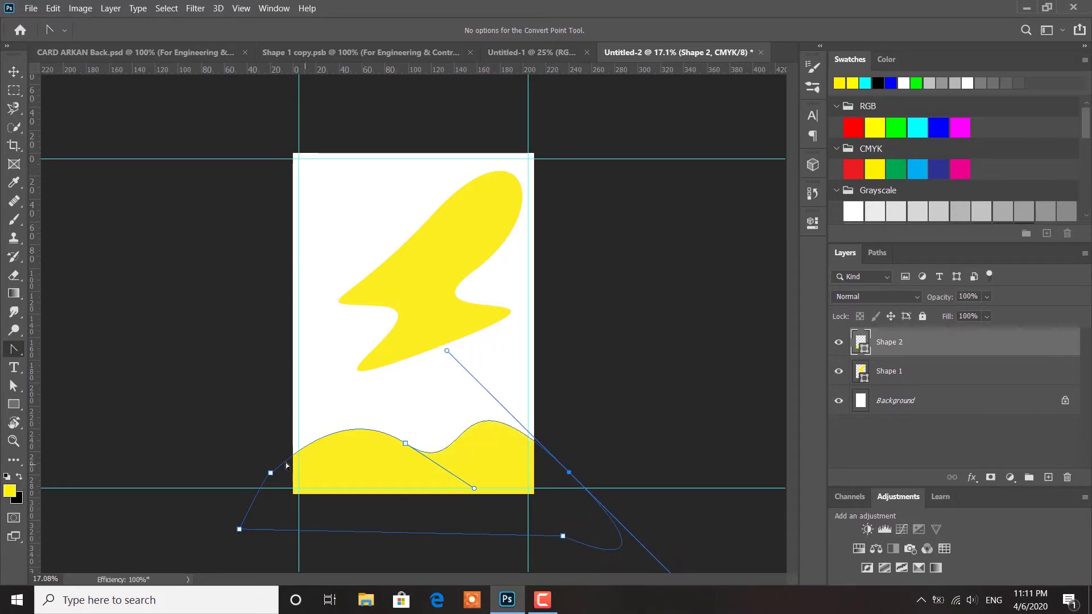
drag(270, 474, 424, 345)
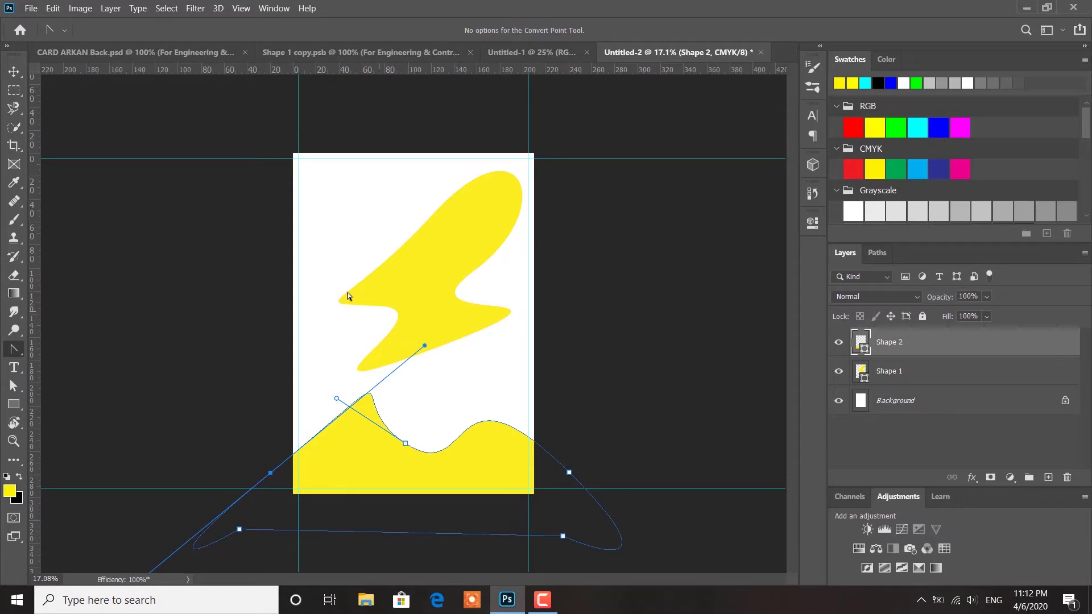
Draw a rounded rectangle about 1406 × 280 px with 140 px left corners, extending past the page's upper right edge
click(153, 318)
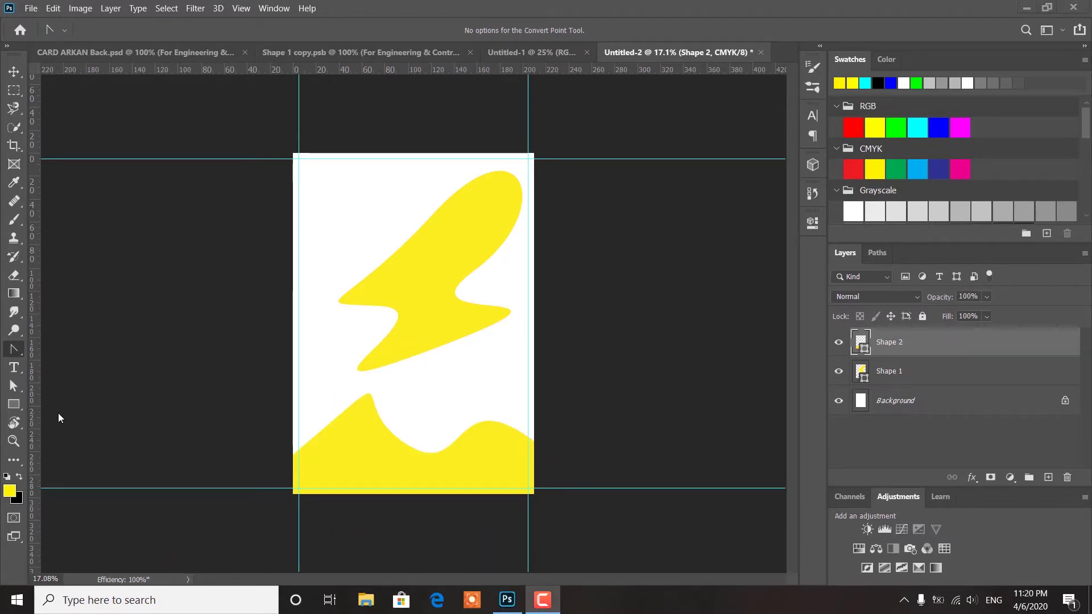
click(70, 407)
click(14, 404)
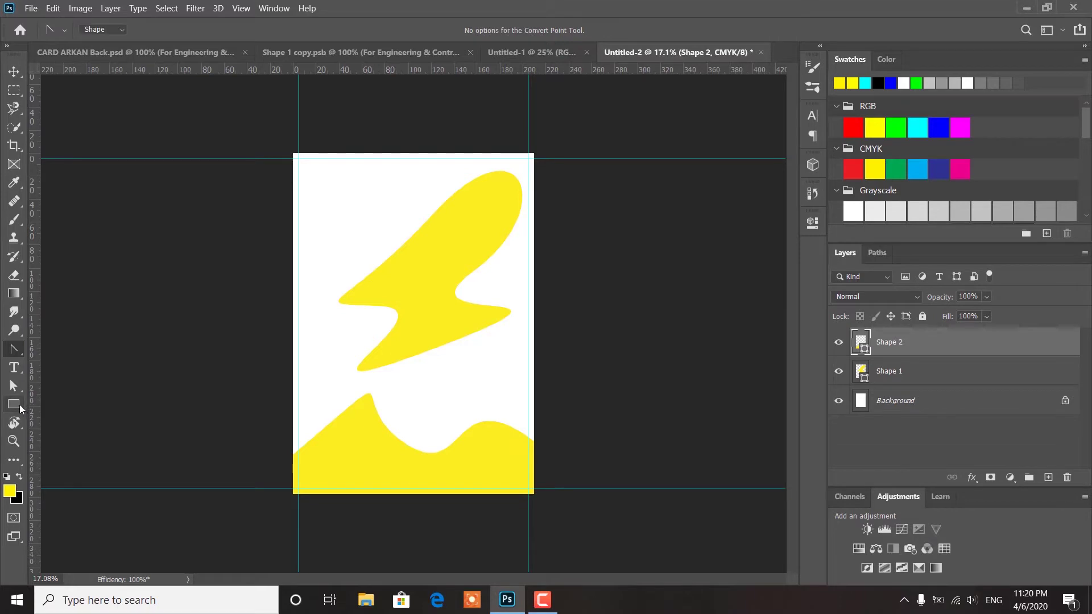
click(57, 399)
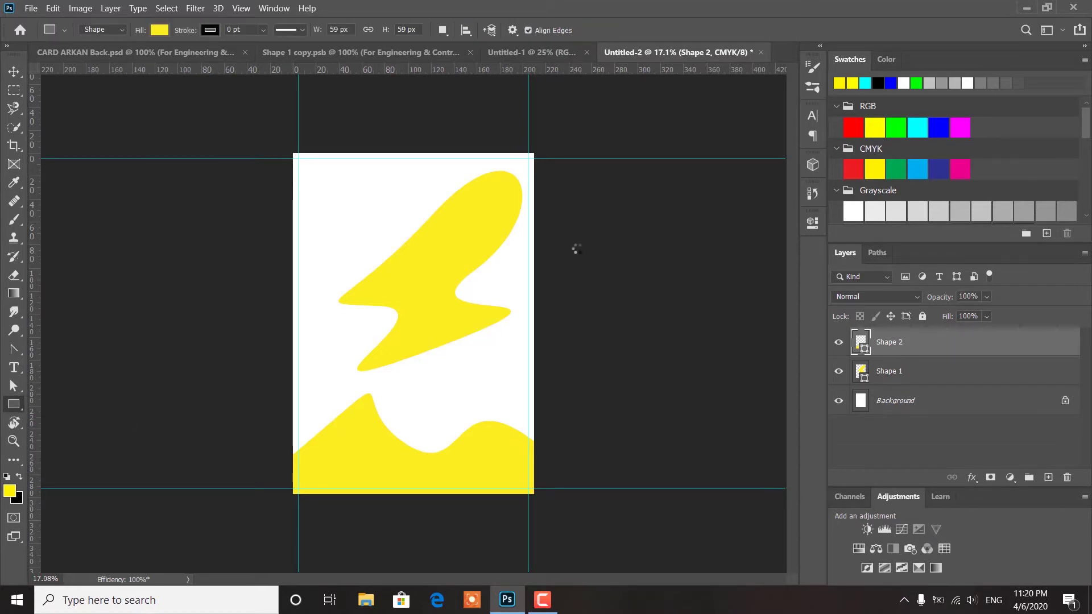
drag(600, 229, 464, 201)
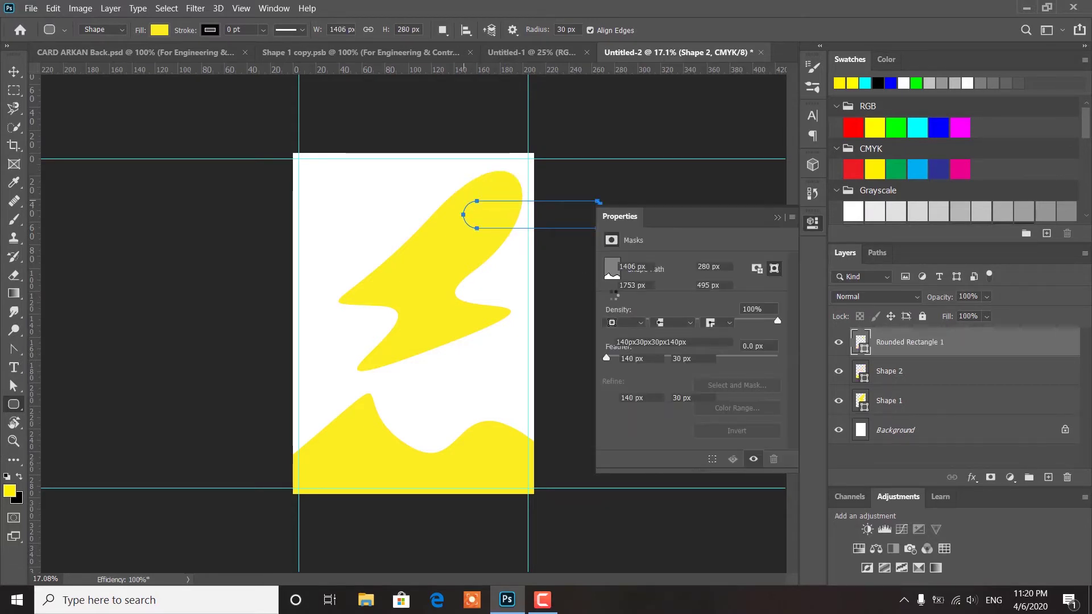
Fill the upper rounded rectangle with blue from the recently used colors and close its properties
click(612, 307)
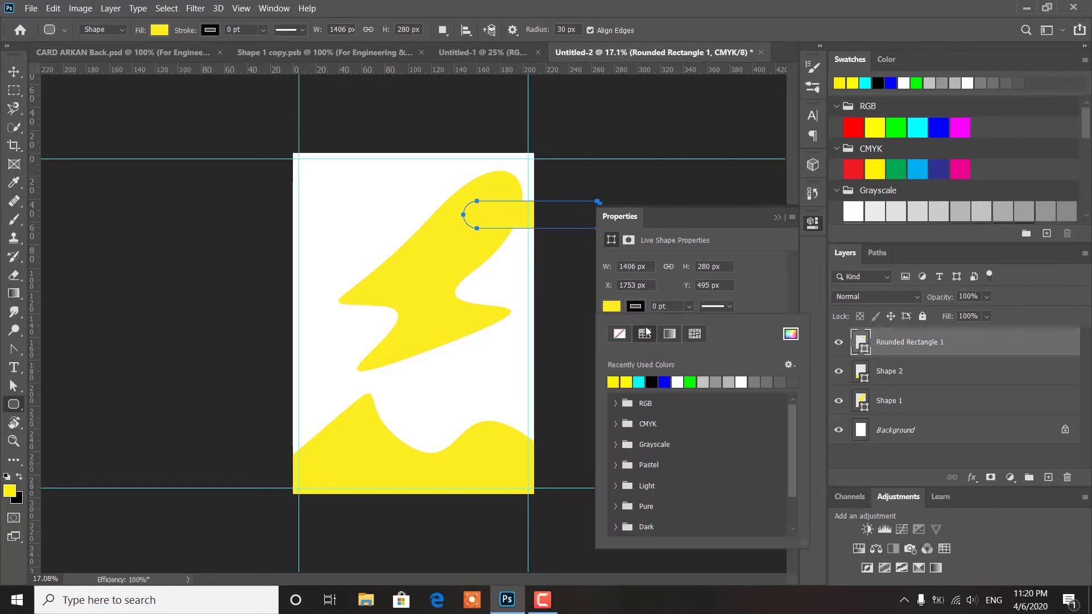
click(665, 381)
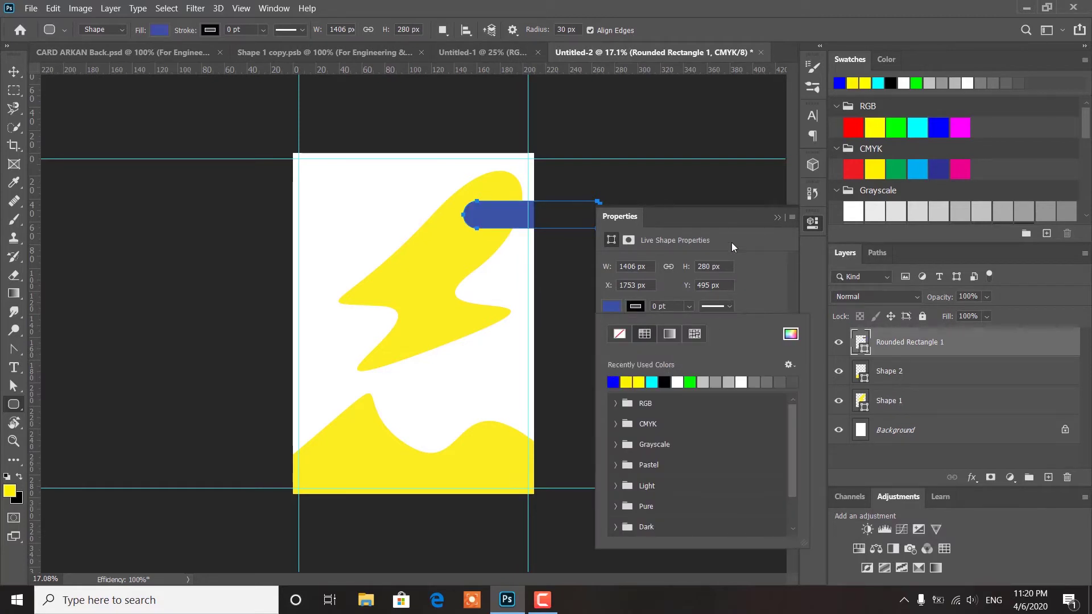
click(780, 218)
click(777, 218)
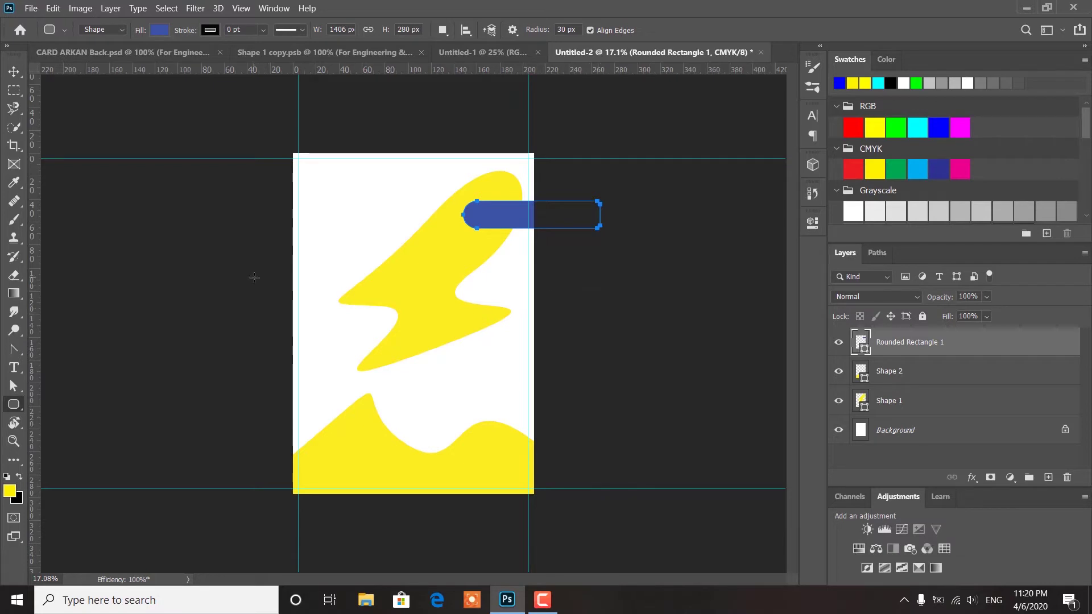
Draw a rounded rectangle about 996 × 1266 px across the page's left edge and fill it with green
drag(254, 278, 321, 358)
drag(315, 385, 354, 400)
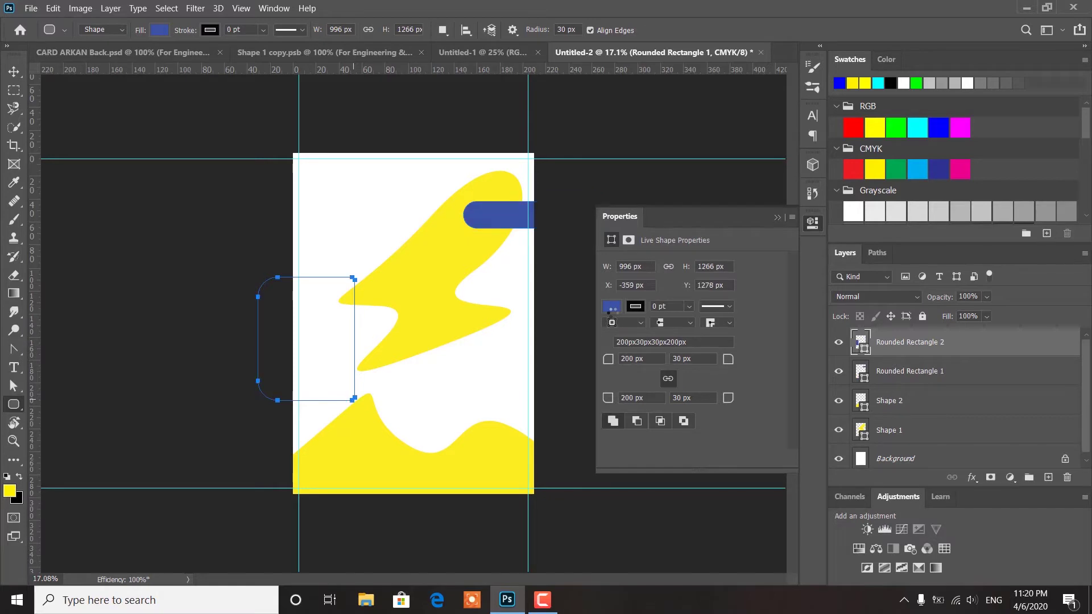
click(612, 307)
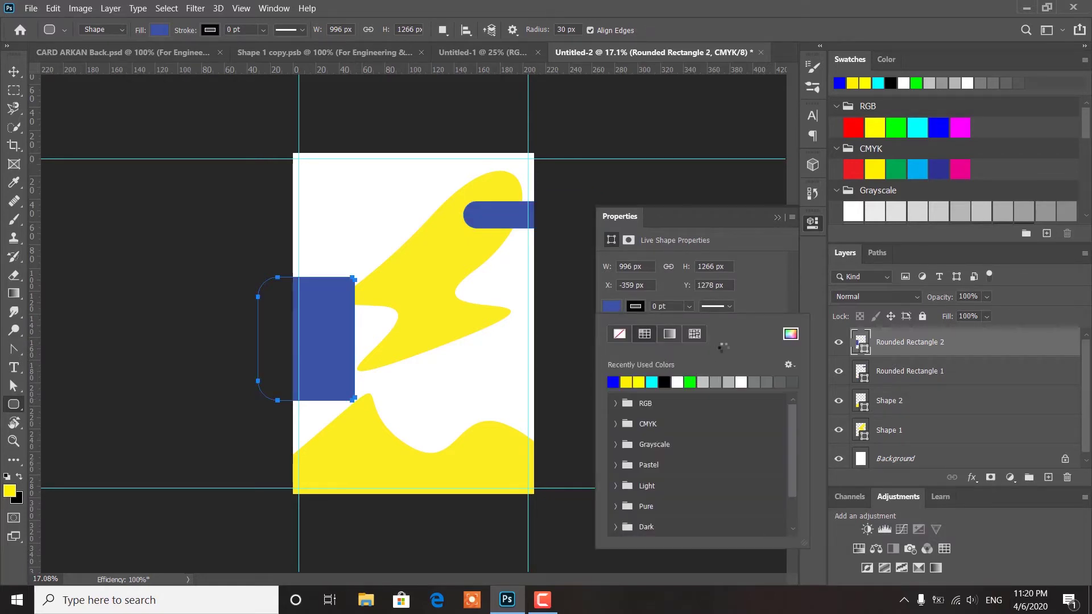
click(689, 382)
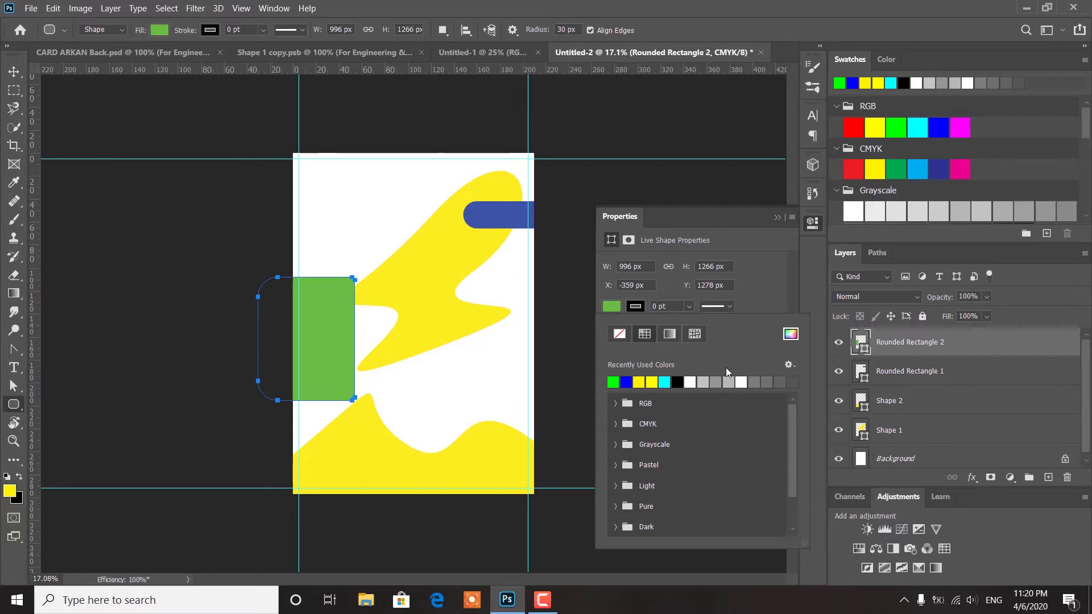
click(777, 218)
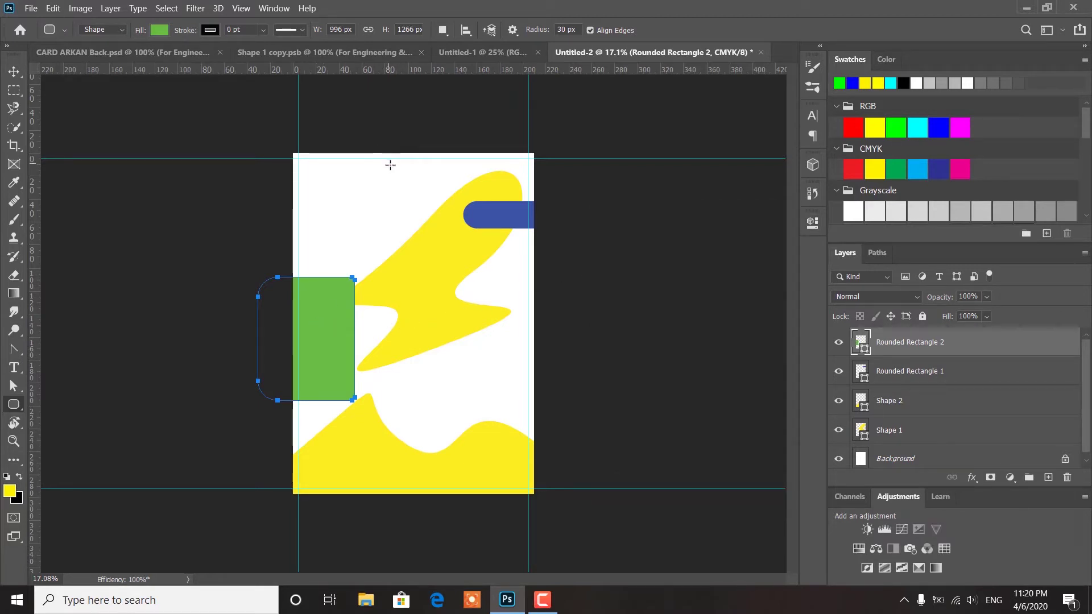
Flip the green rounded rectangle horizontally and scale it to about 87.28% at the page's left edge
key(ctrl+t)
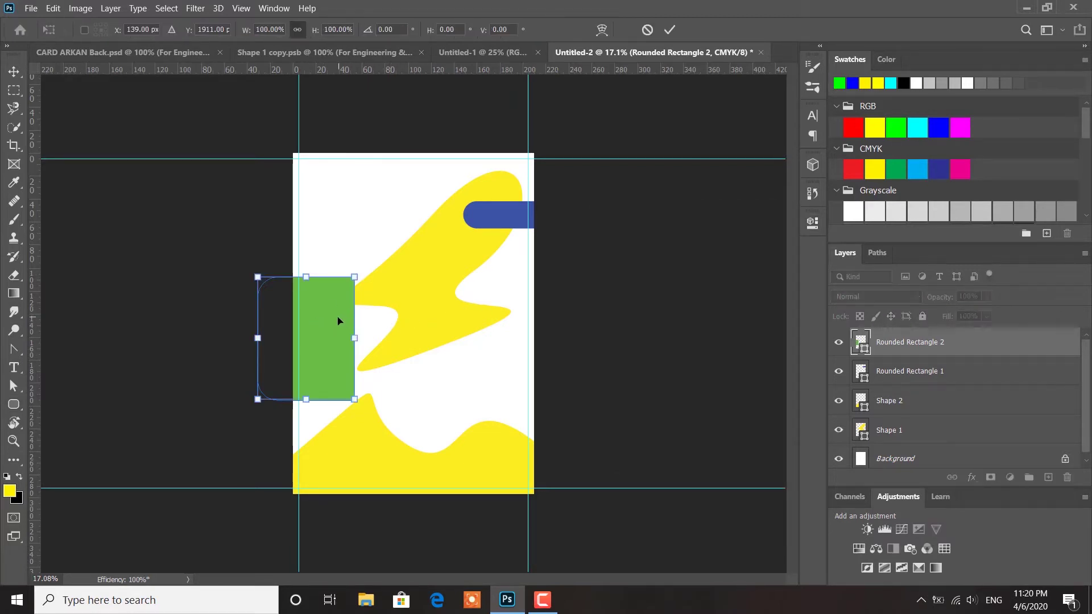
right_click(339, 319)
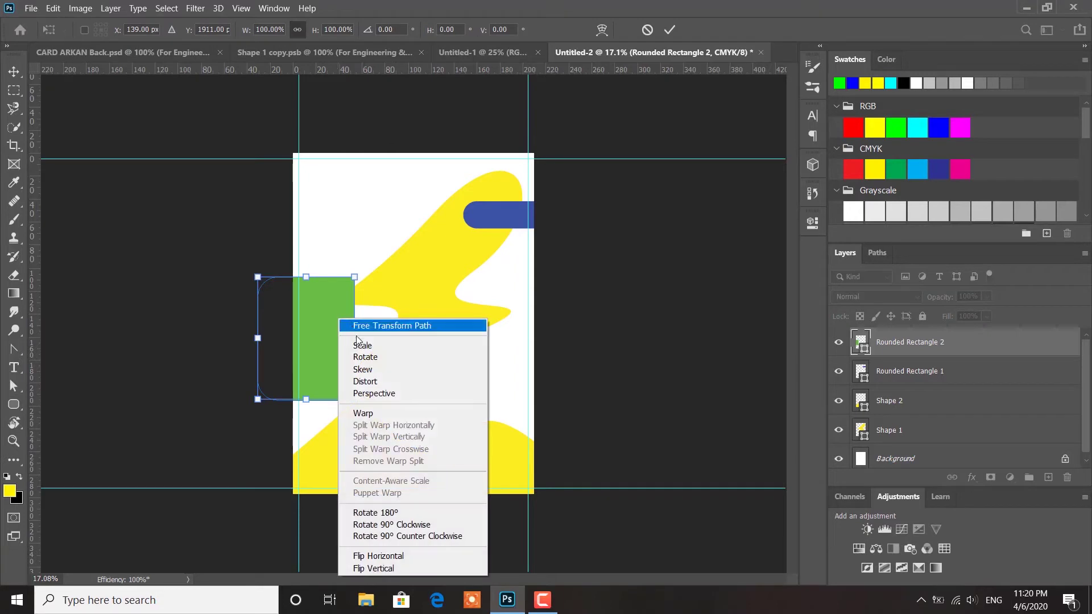
click(390, 557)
drag(321, 331, 313, 316)
drag(347, 386, 336, 355)
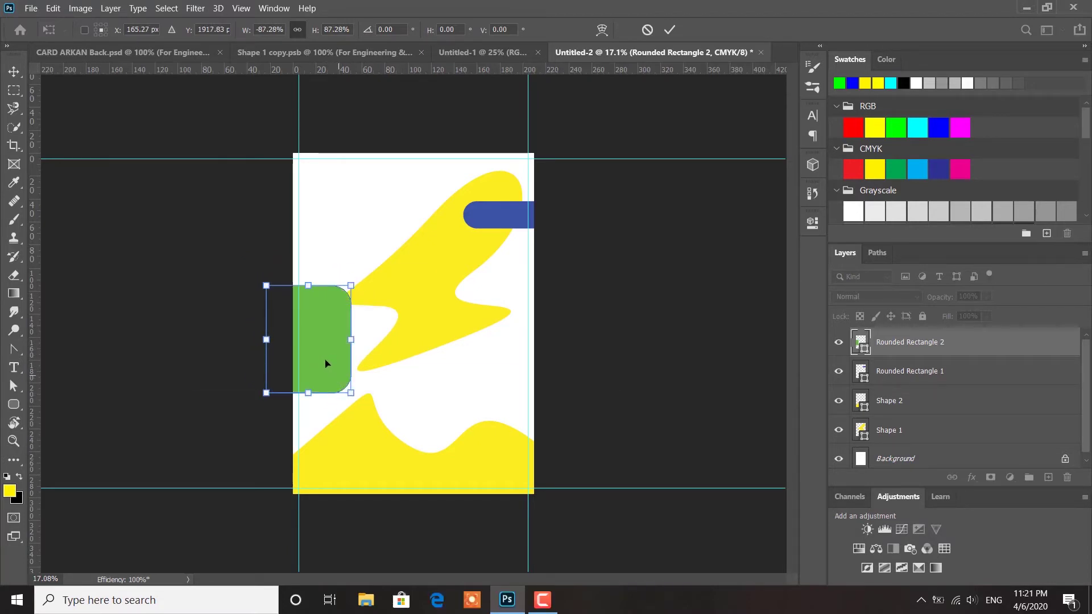
click(671, 31)
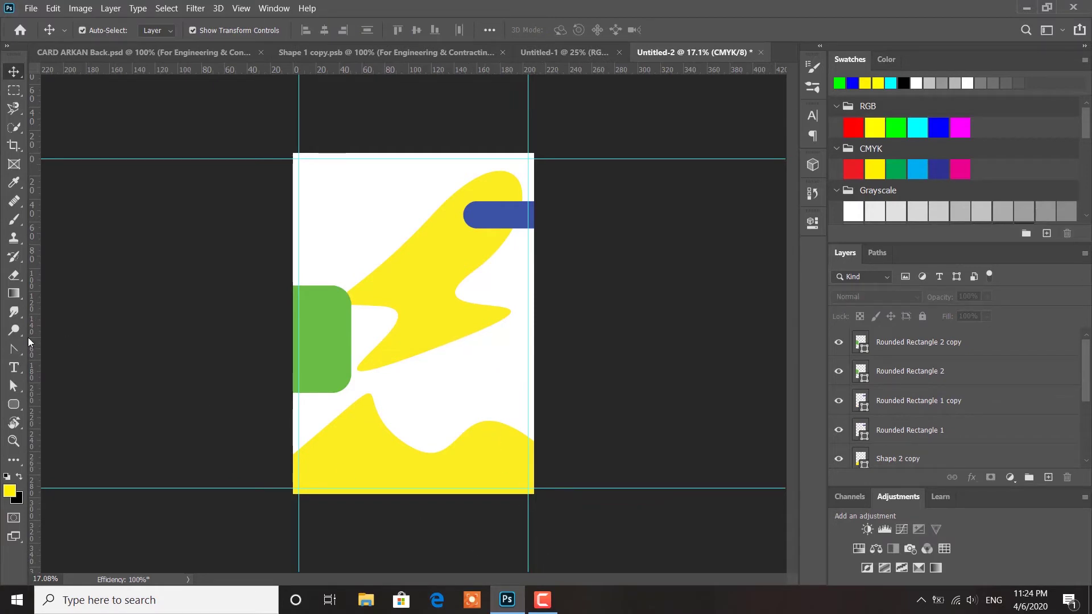
Draw a closed triangular yellow shape about 1415 × 2257 px over the middle of the page with the Pen tool
drag(13, 349, 51, 346)
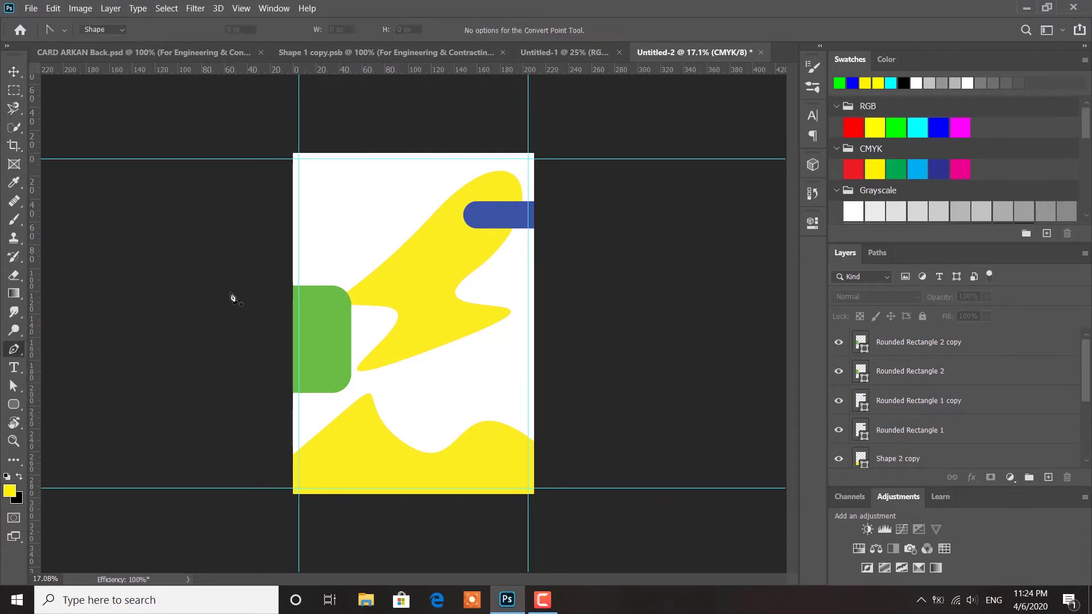
click(370, 199)
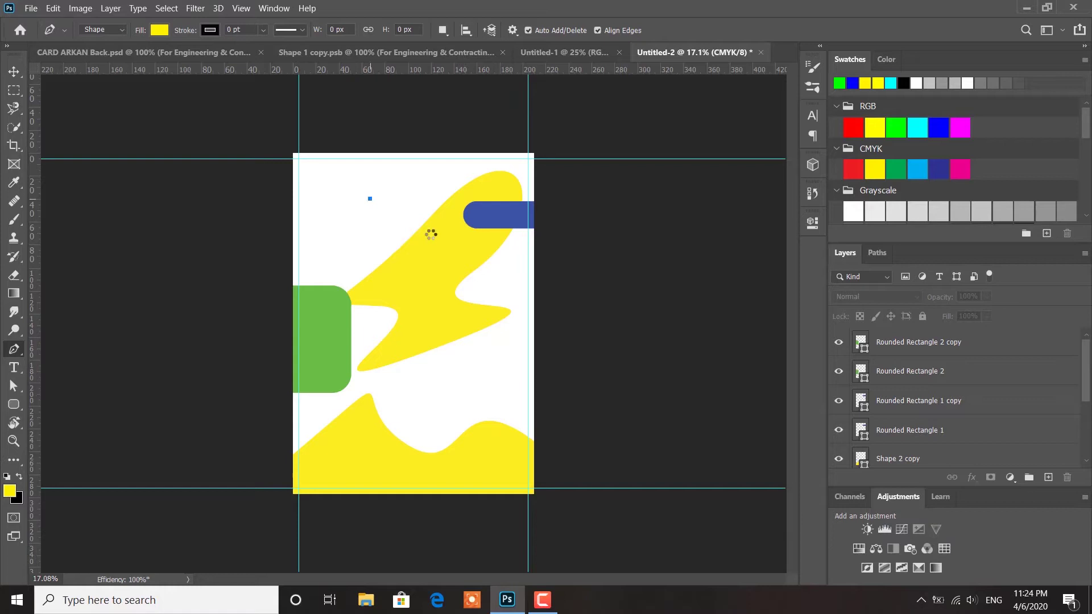
click(507, 289)
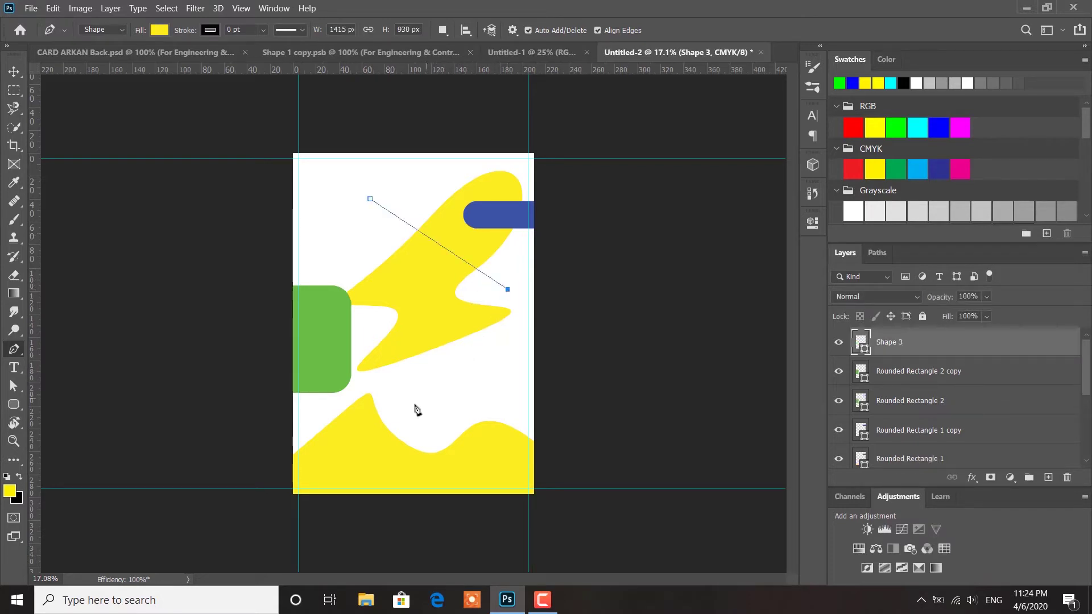
click(371, 418)
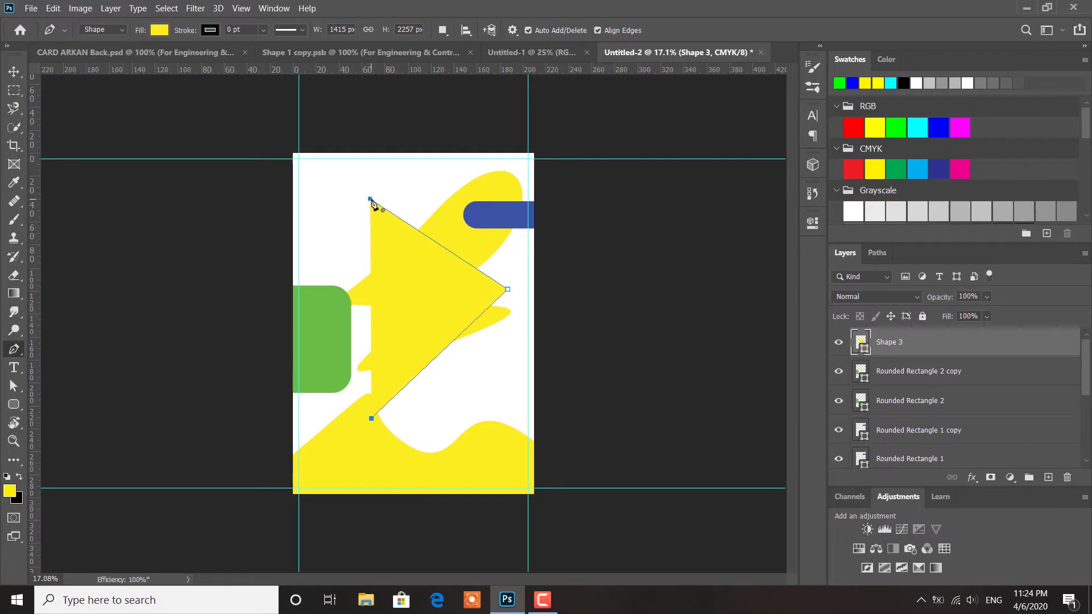
click(370, 199)
click(489, 277)
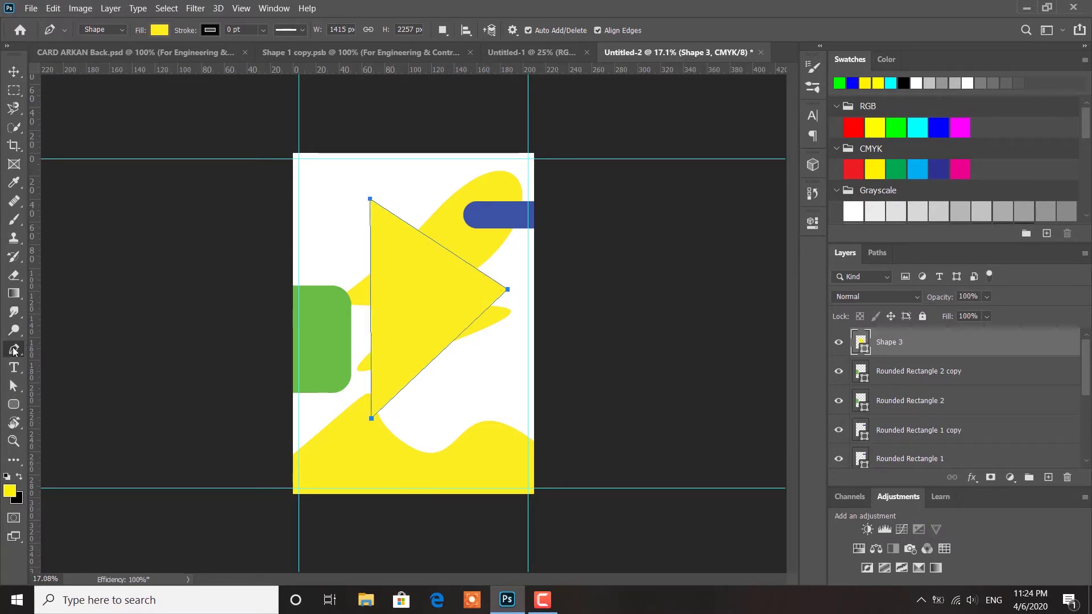
Convert the triangle's three corners into smooth curves with the Convert Point tool and deselect its path
right_click(13, 350)
click(102, 416)
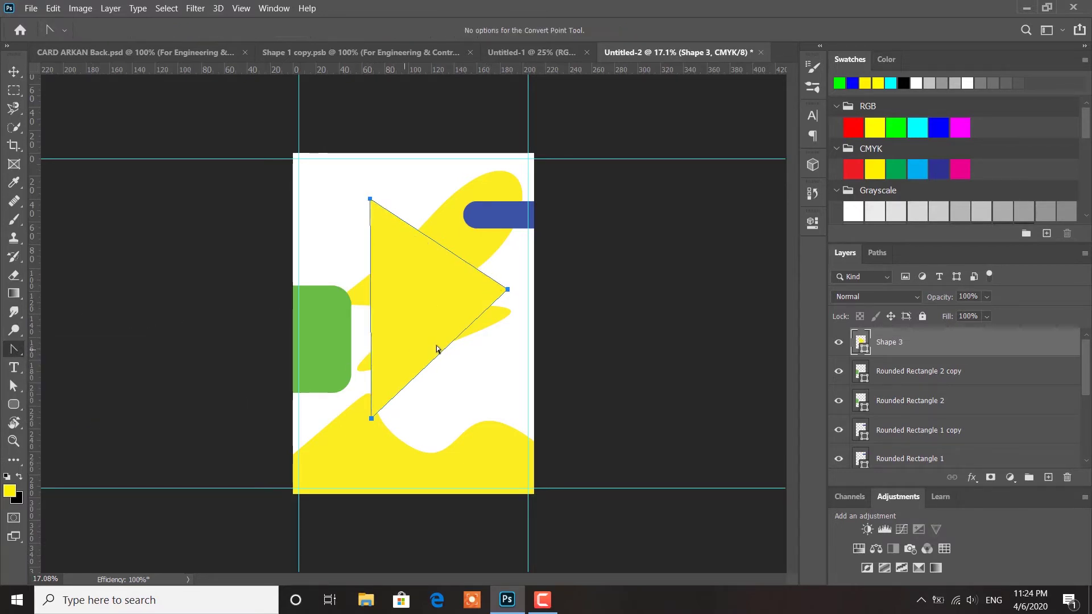
drag(508, 292, 607, 406)
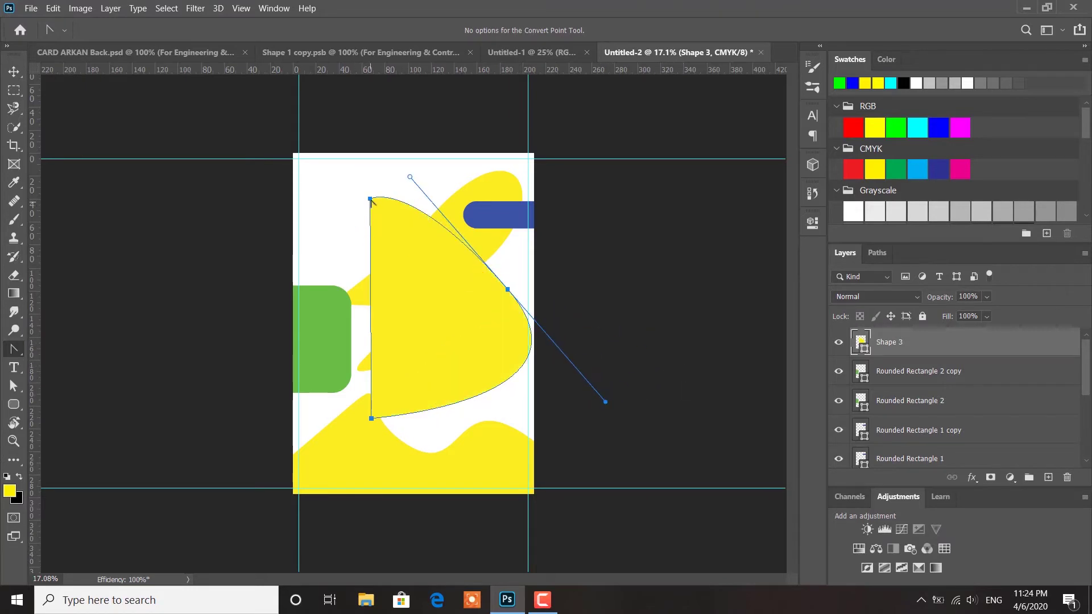
drag(372, 202, 448, 356)
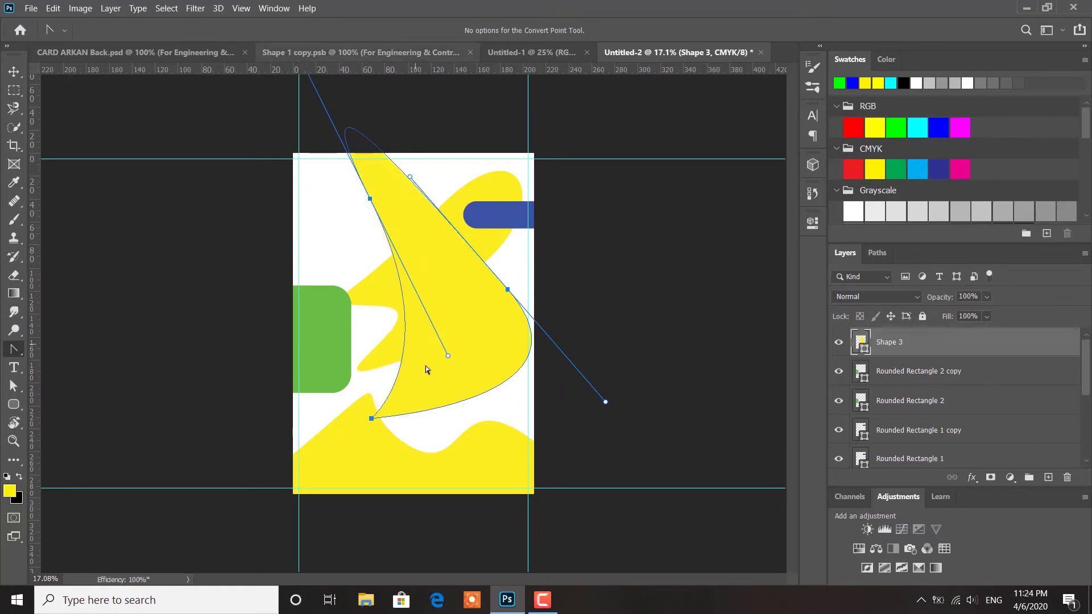
drag(373, 419, 376, 392)
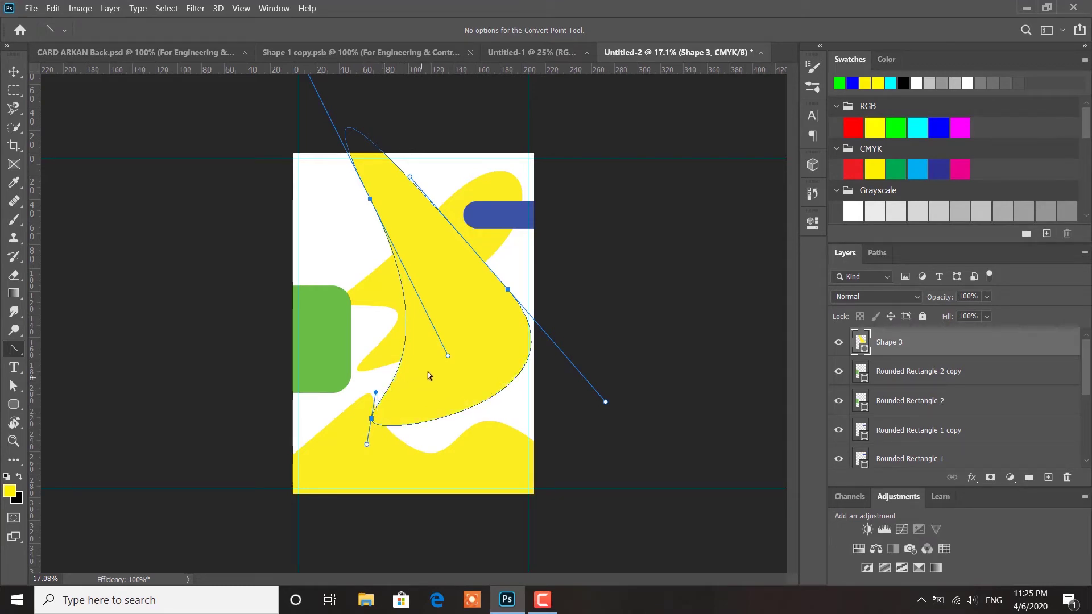
click(196, 172)
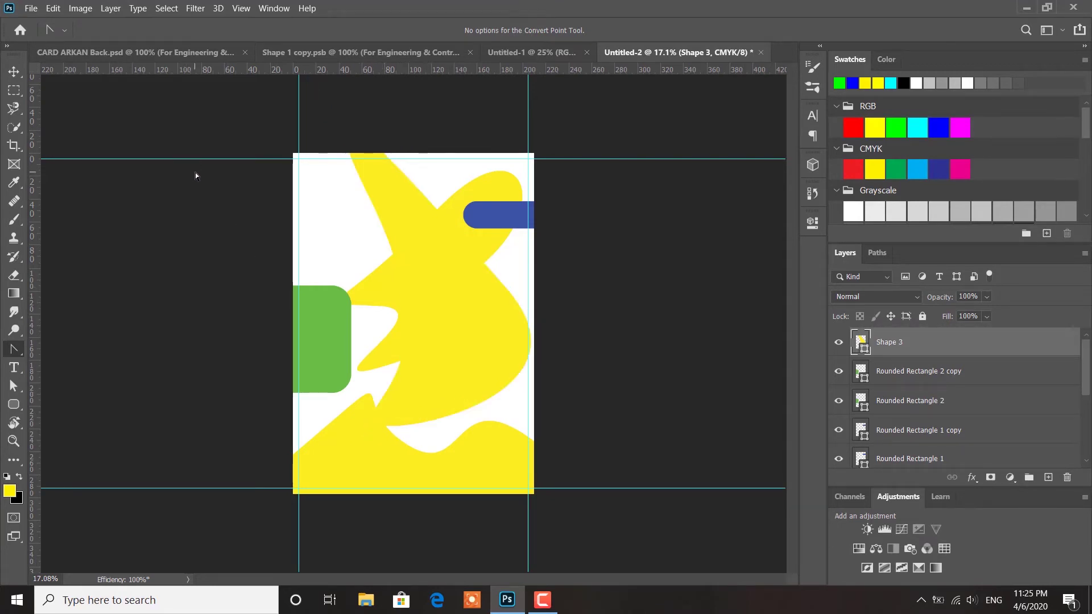
Move the new curved yellow shape down and slightly left so that it lies within the page
click(16, 74)
mouse_move(403, 239)
mouse_down()
mouse_move(394, 222)
mouse_move(391, 261)
mouse_move(377, 249)
mouse_move(387, 253)
mouse_up()
right_click(454, 282)
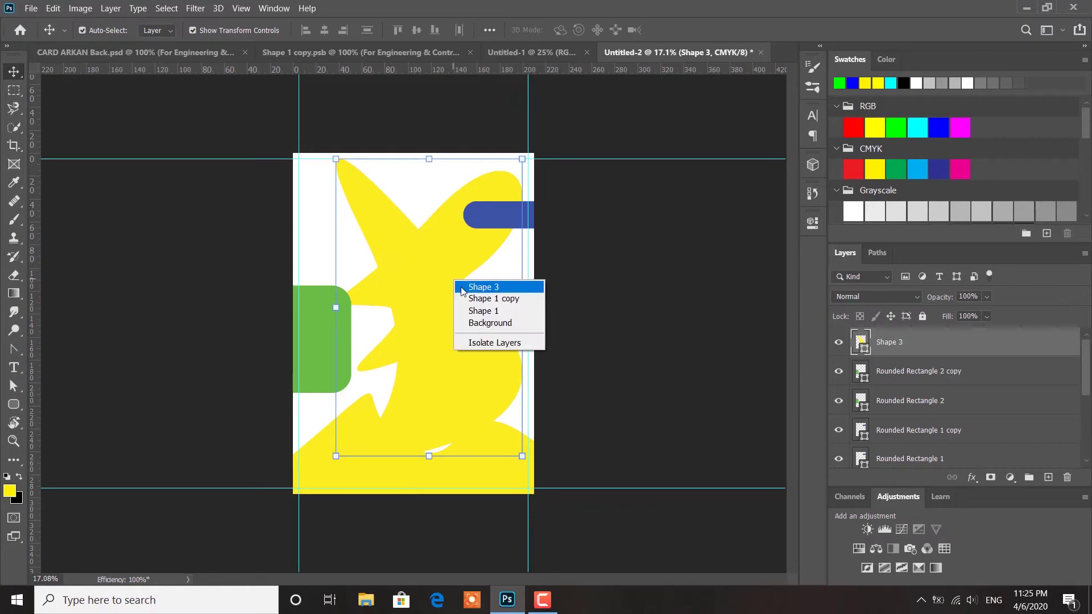
click(426, 213)
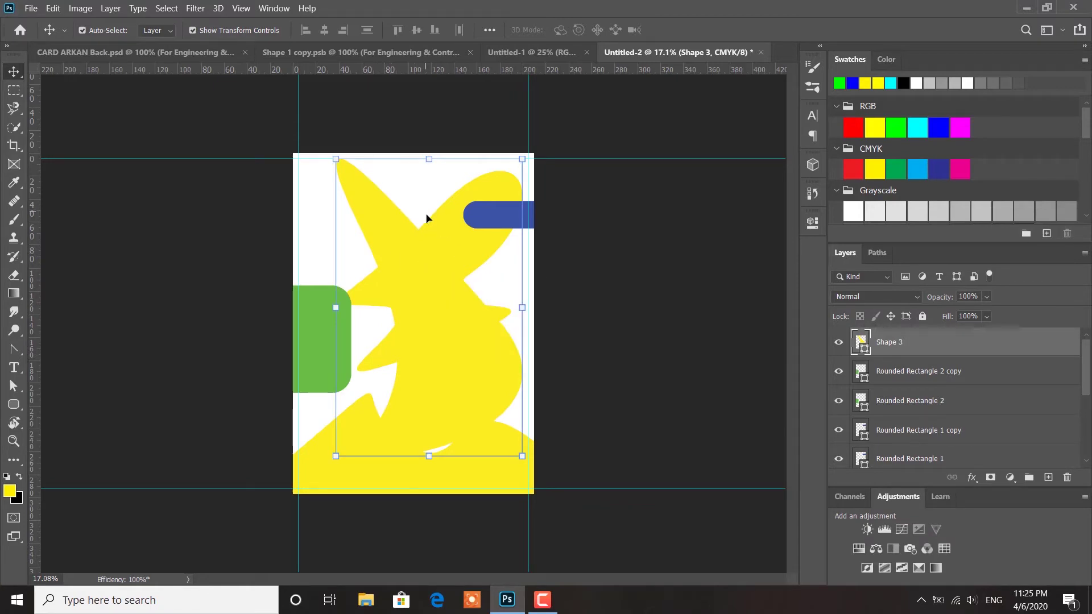
Flip the curved yellow shape vertically and horizontally, and move it toward the page's left margin guide
key(ctrl+t)
right_click(441, 246)
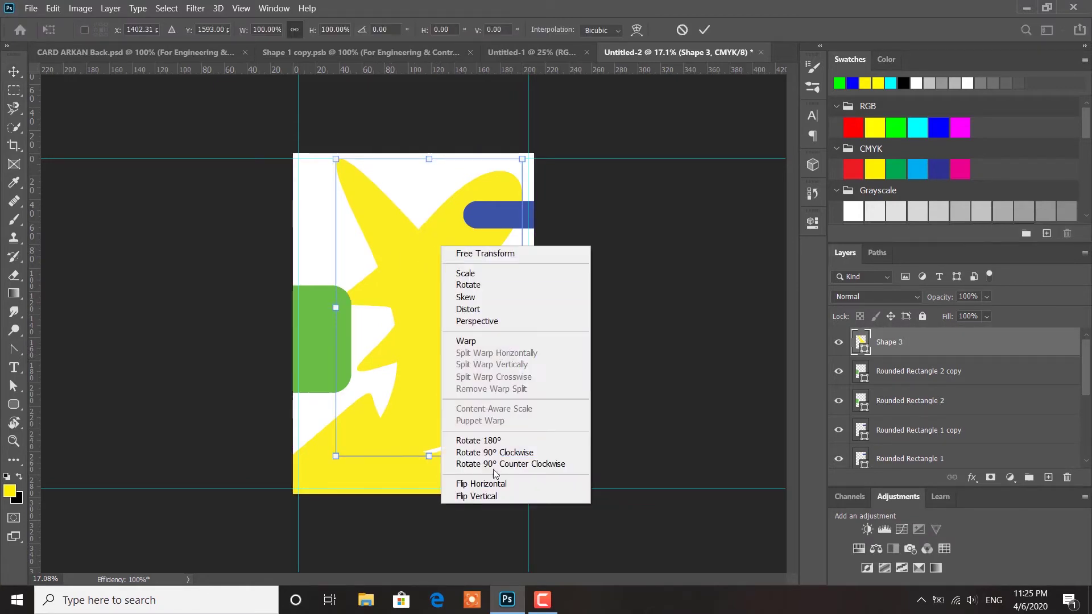
click(497, 500)
right_click(463, 272)
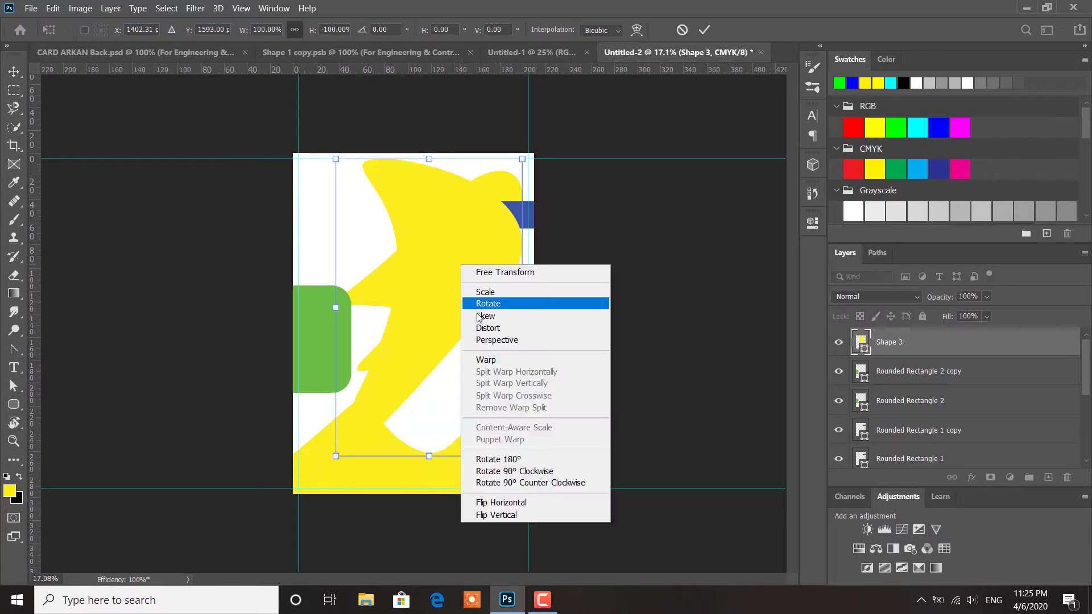
click(519, 501)
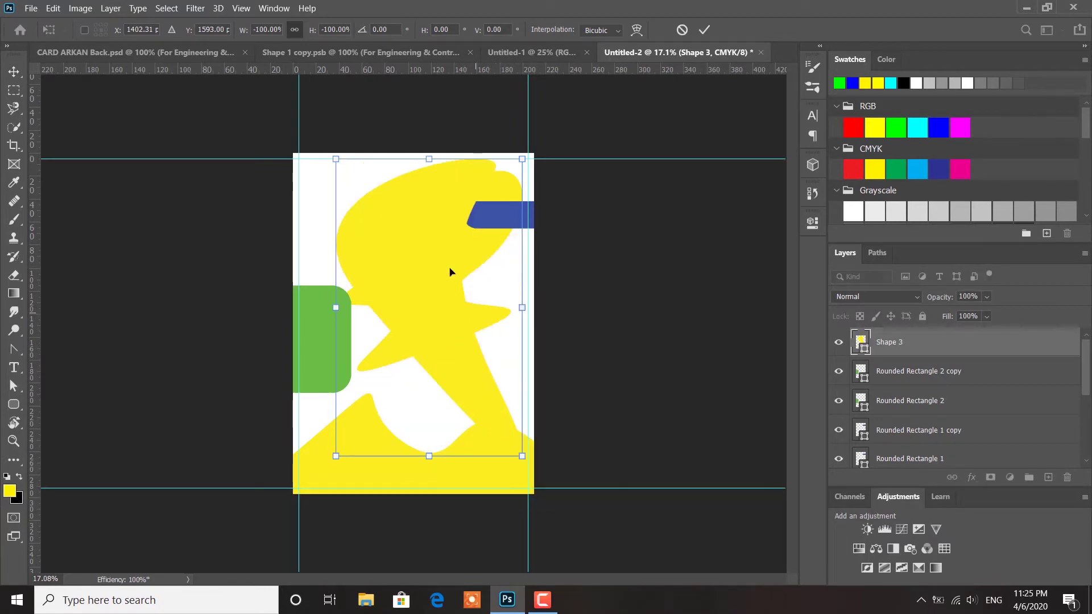
drag(408, 240, 376, 246)
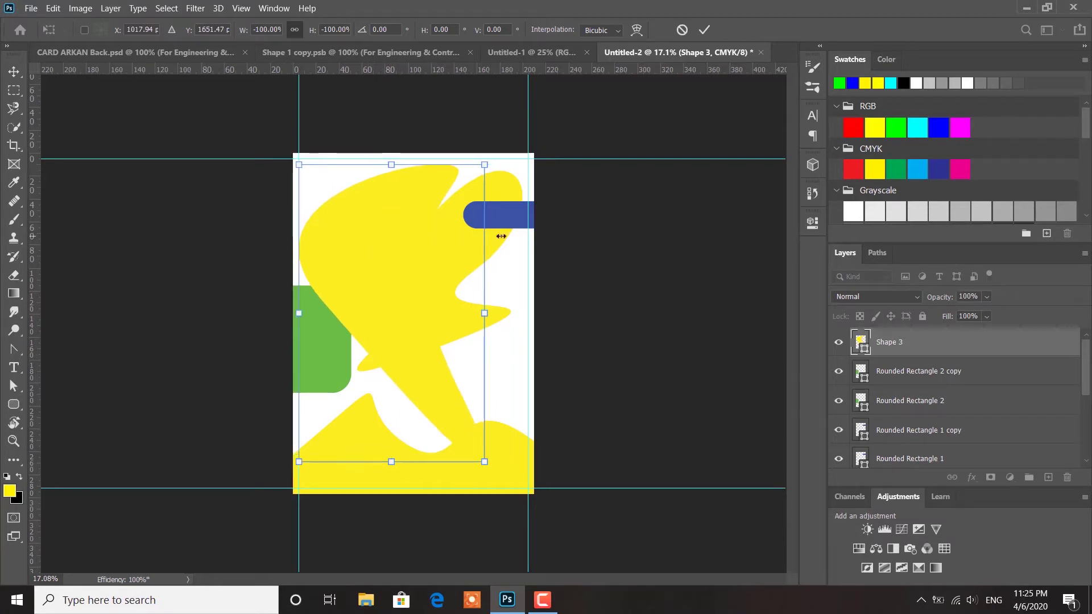
click(707, 28)
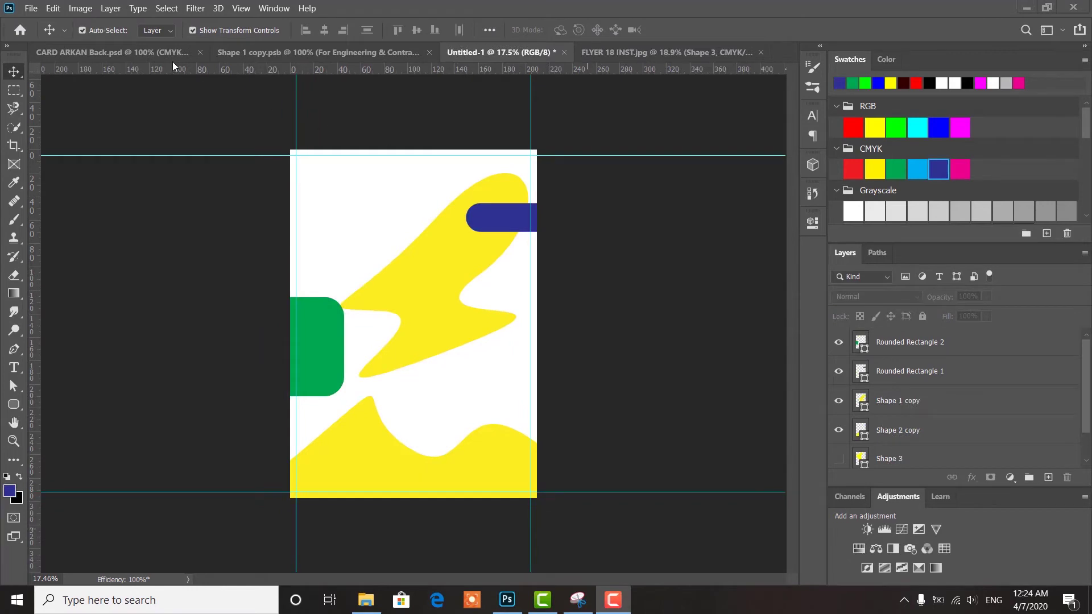
Place the photo of an office team gathered around a desk into the flyer as an embedded image
click(31, 8)
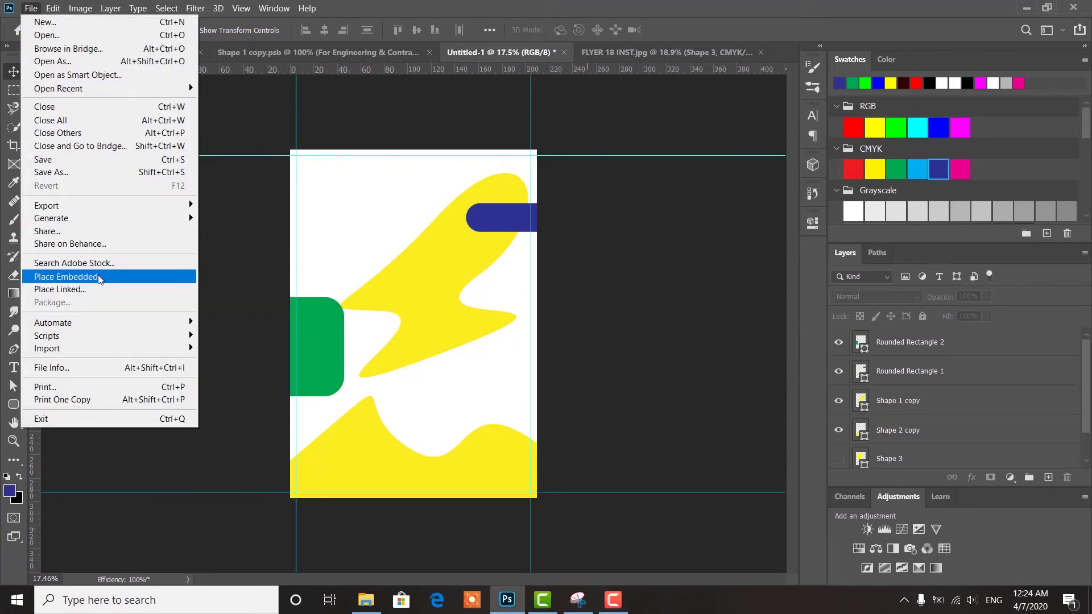
click(98, 276)
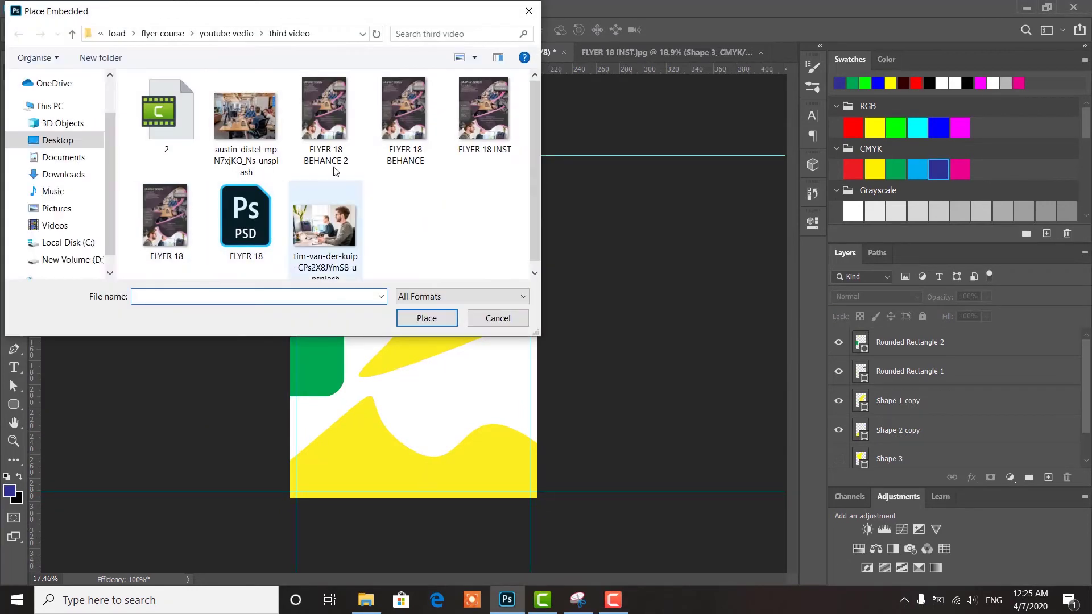
click(277, 157)
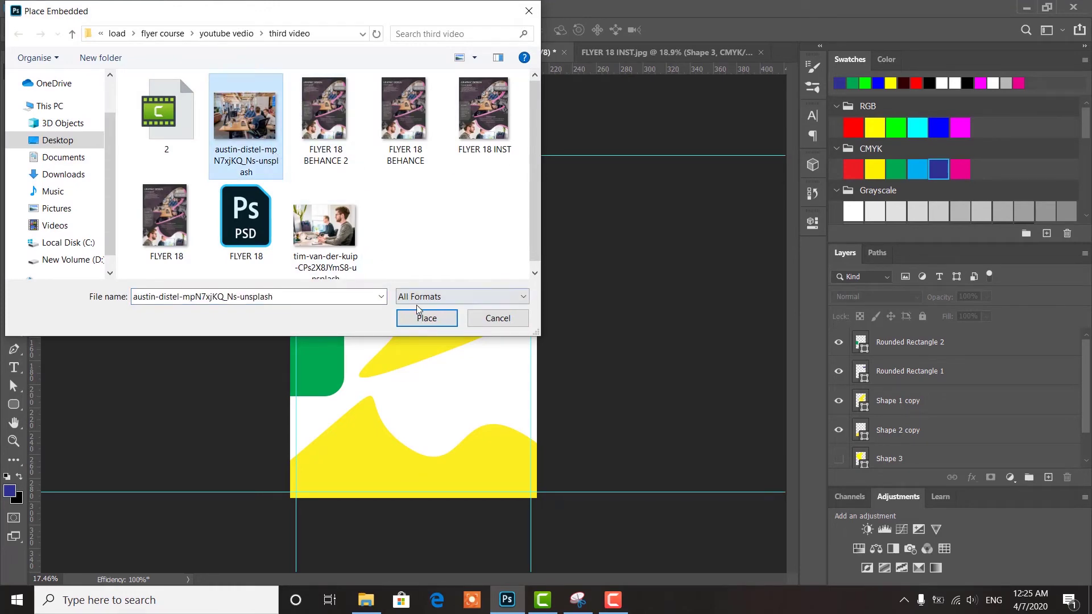
click(427, 318)
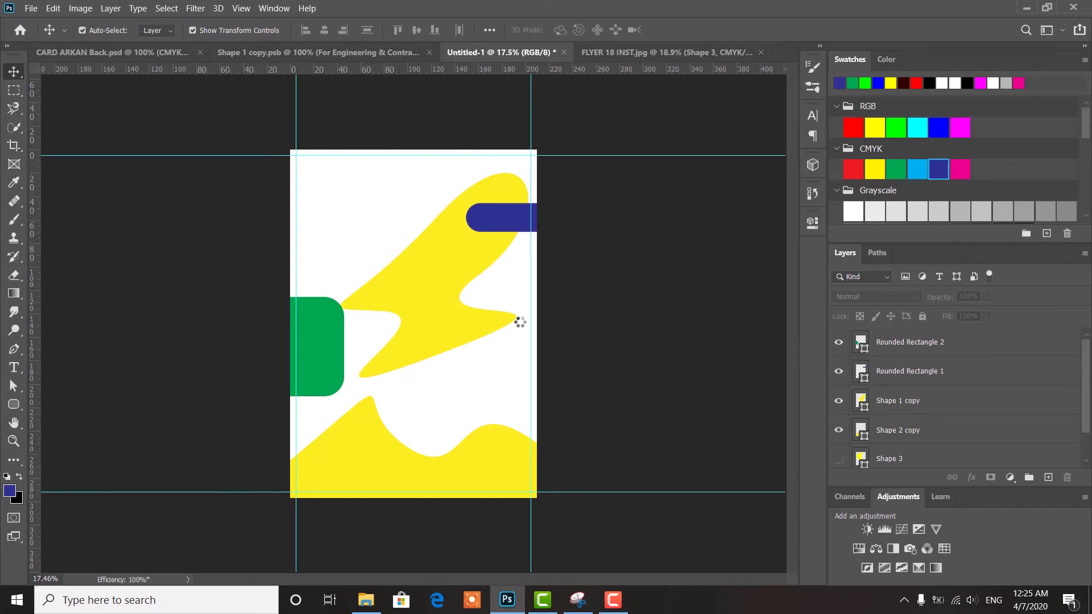
Scale the office team photo to about 12.55% so it covers the upper yellow shape, align it with the page's left edge, and commit it
drag(458, 282, 458, 262)
drag(542, 211, 563, 177)
drag(485, 223, 483, 201)
drag(296, 374, 289, 378)
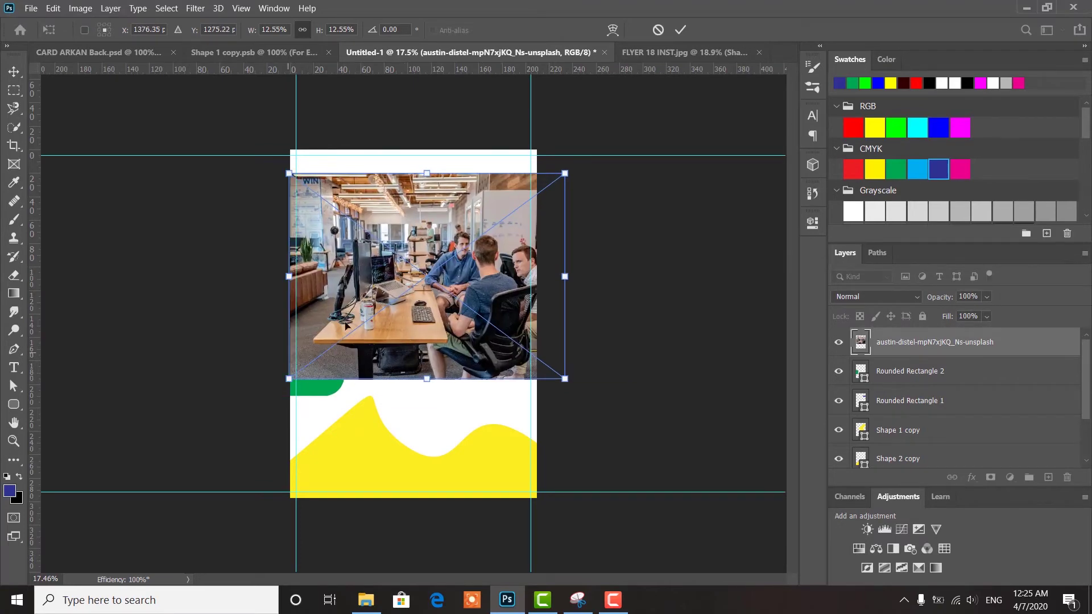
drag(373, 294, 375, 293)
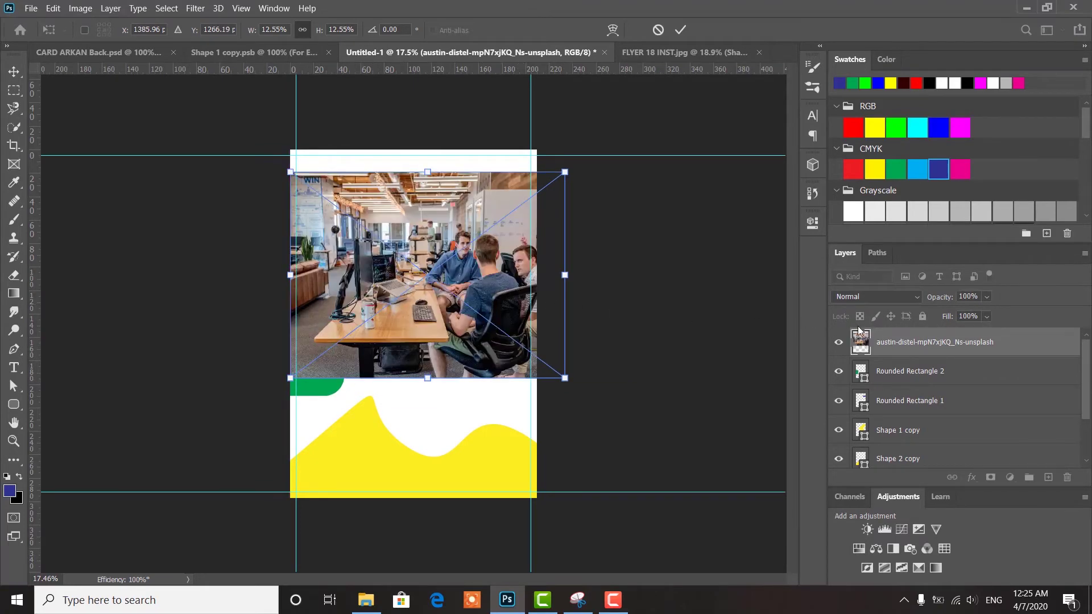
click(680, 30)
Lower the office team photo's opacity to 27%, shift it left to frame the people over the yellow shape, and deselect it
drag(944, 300, 893, 300)
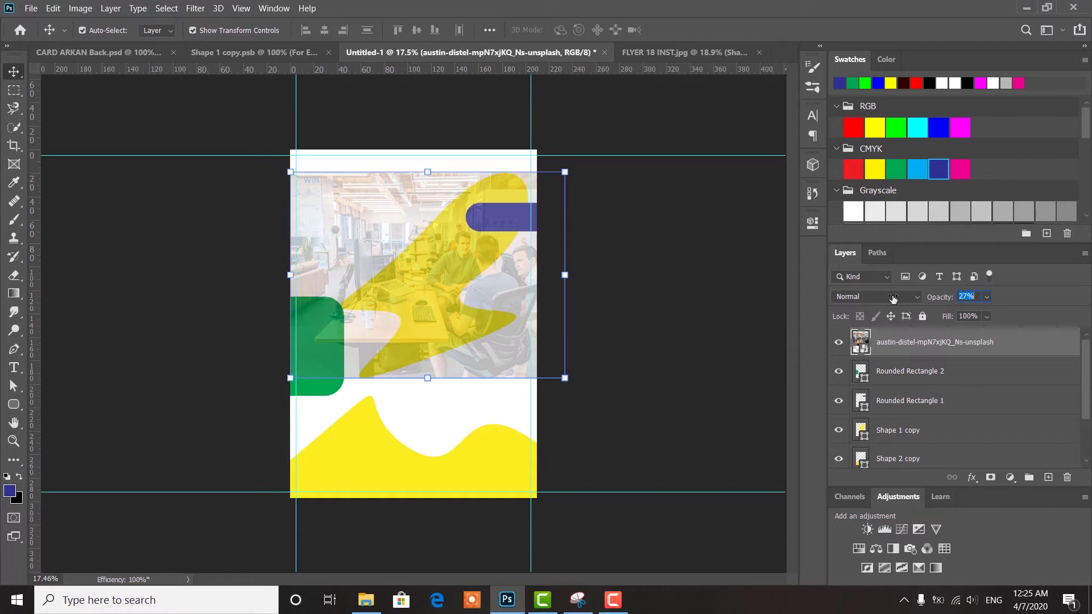
key(Return)
drag(453, 263, 426, 267)
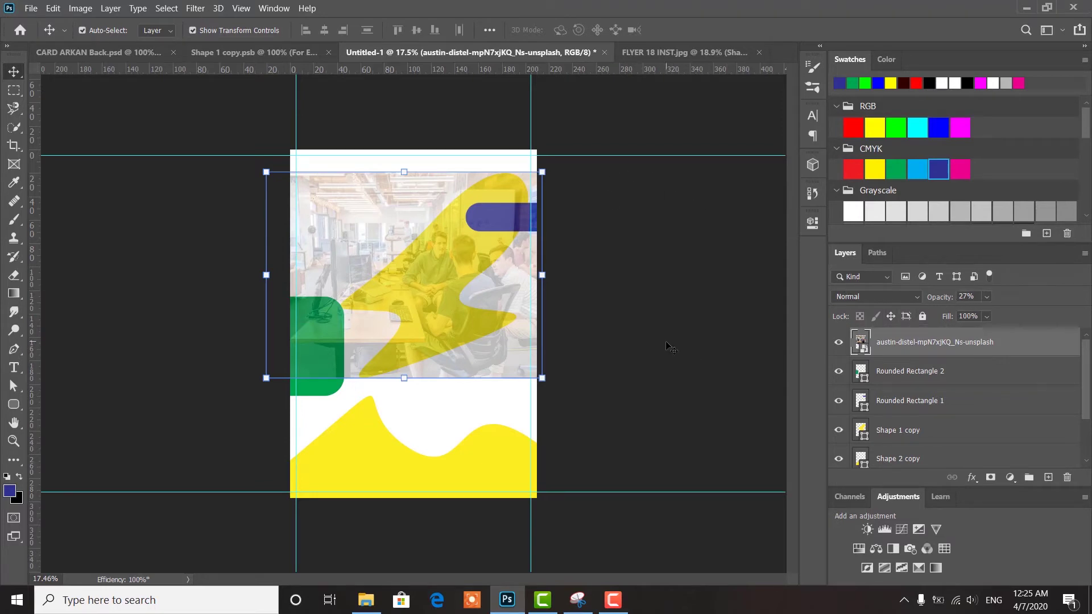
ctrl+click(925, 341)
Clip the office team photo to the Shape 1 copy layer, moved directly beneath it, and restore the photo's opacity to 100%
scroll(903, 394, down, 1)
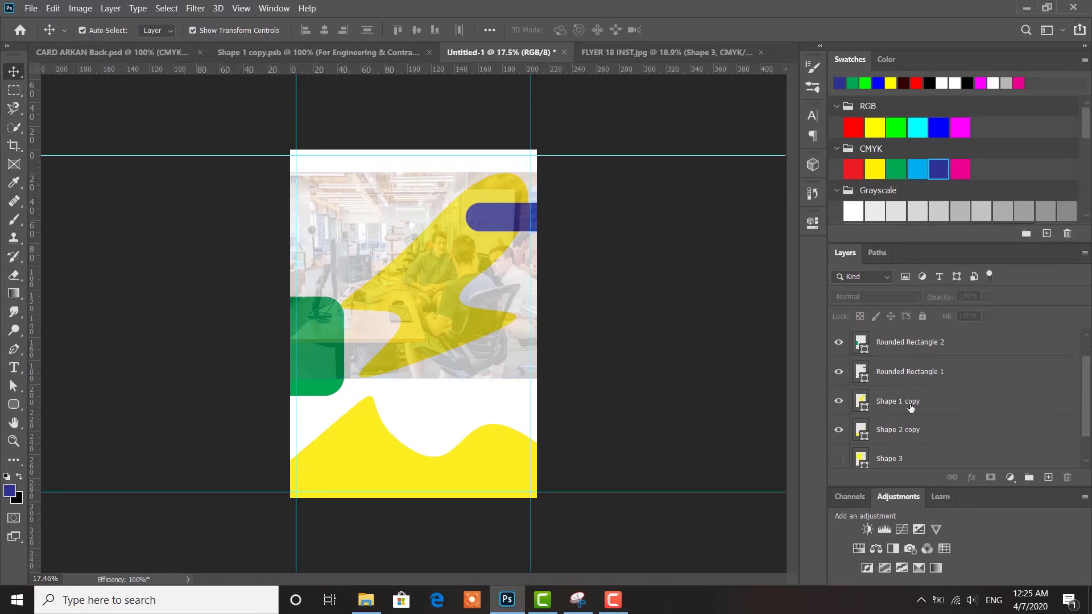
click(840, 401)
click(840, 401)
drag(910, 401, 936, 361)
right_click(904, 350)
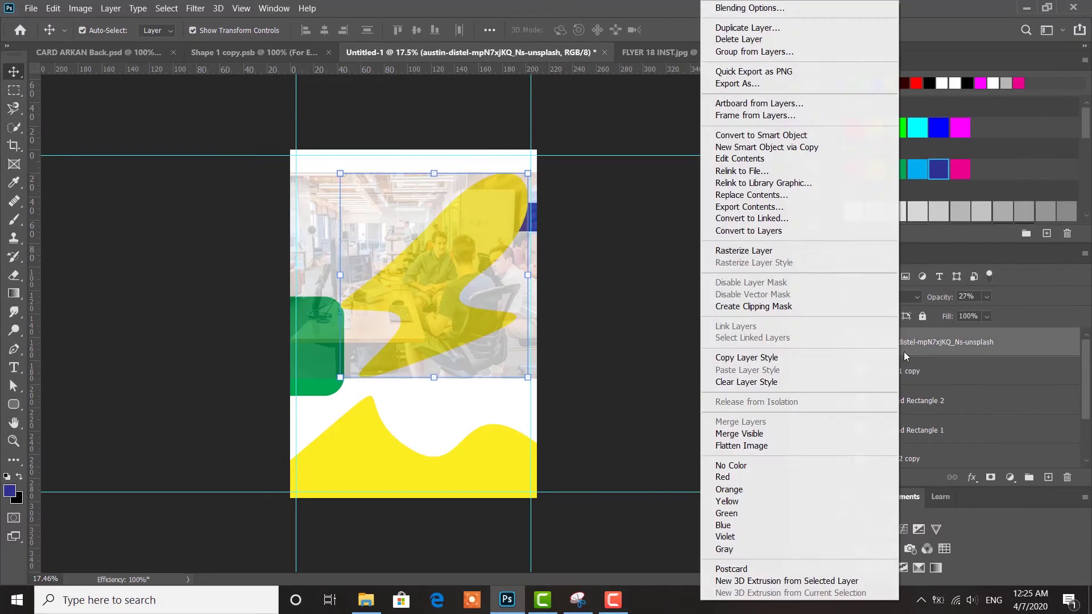
click(779, 307)
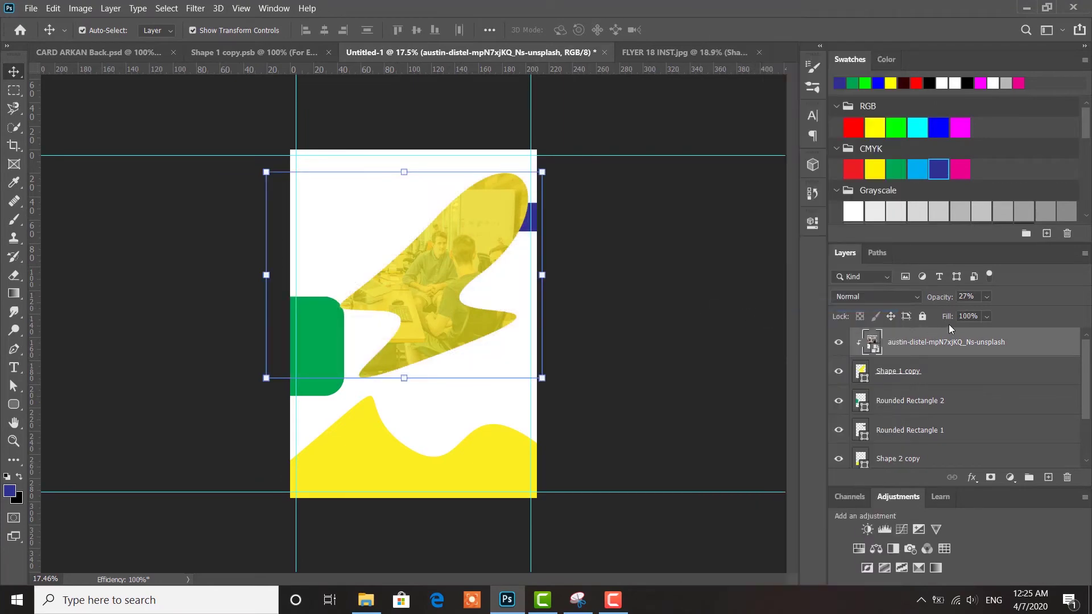
drag(943, 299, 1033, 297)
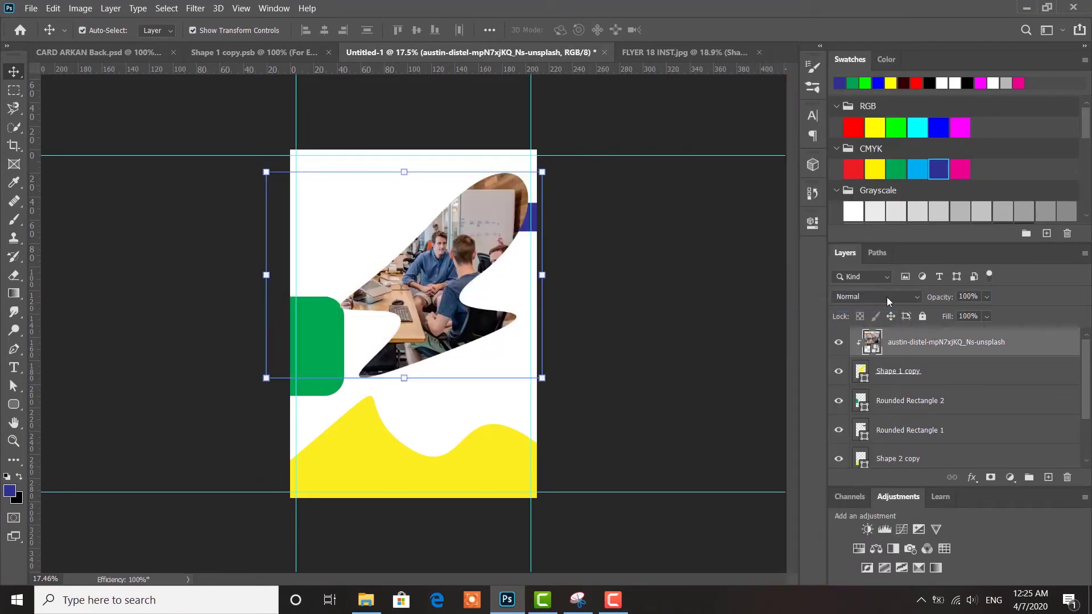
click(665, 293)
Place the photo of two men working at computers as an embedded image and lower its opacity to 47%
click(31, 9)
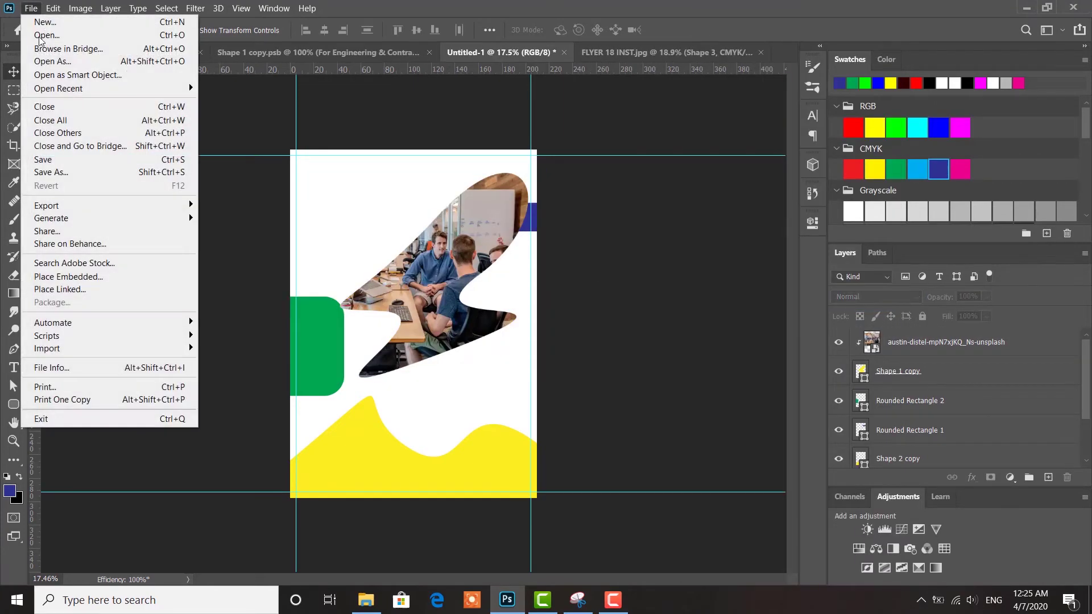
click(72, 277)
click(325, 233)
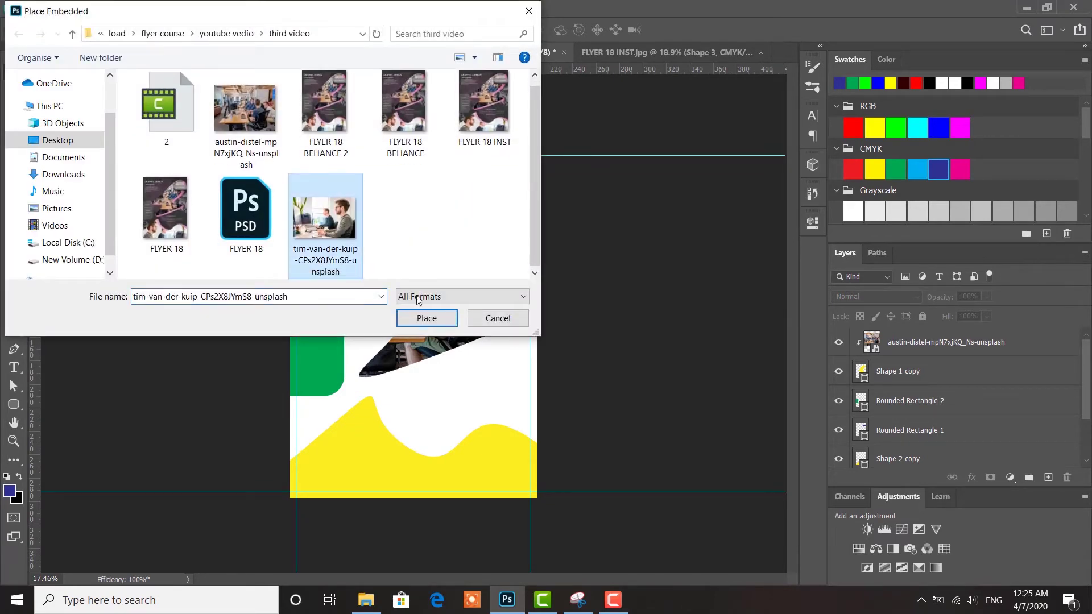
click(427, 318)
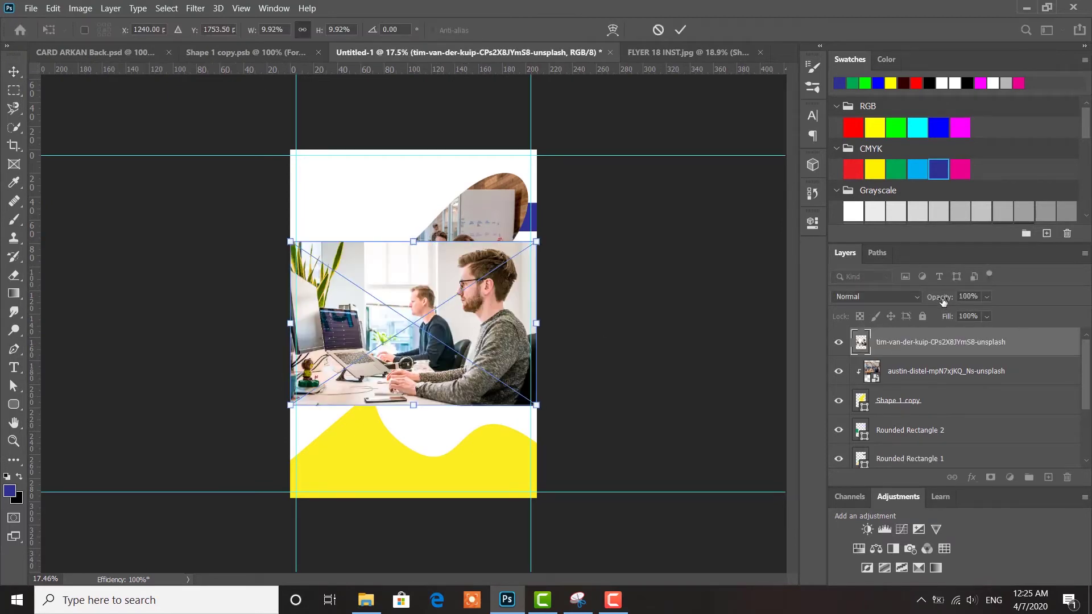
drag(937, 298, 910, 298)
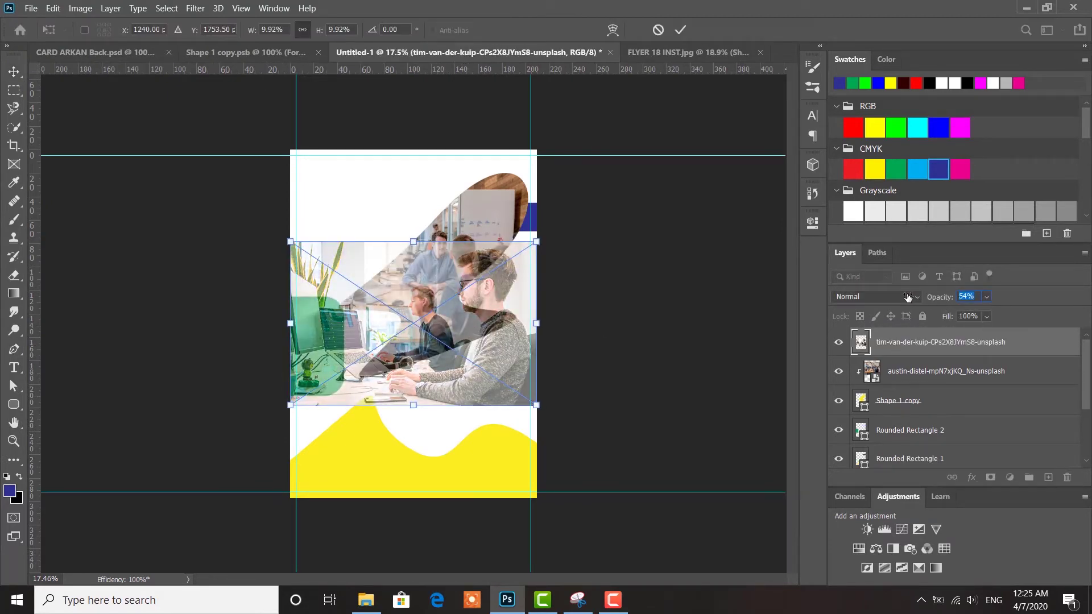
Flip the second photo horizontally, and fit it over the lower yellow shape at about 11.25% scale, aligned with the page's left edge
drag(471, 289, 462, 408)
right_click(461, 407)
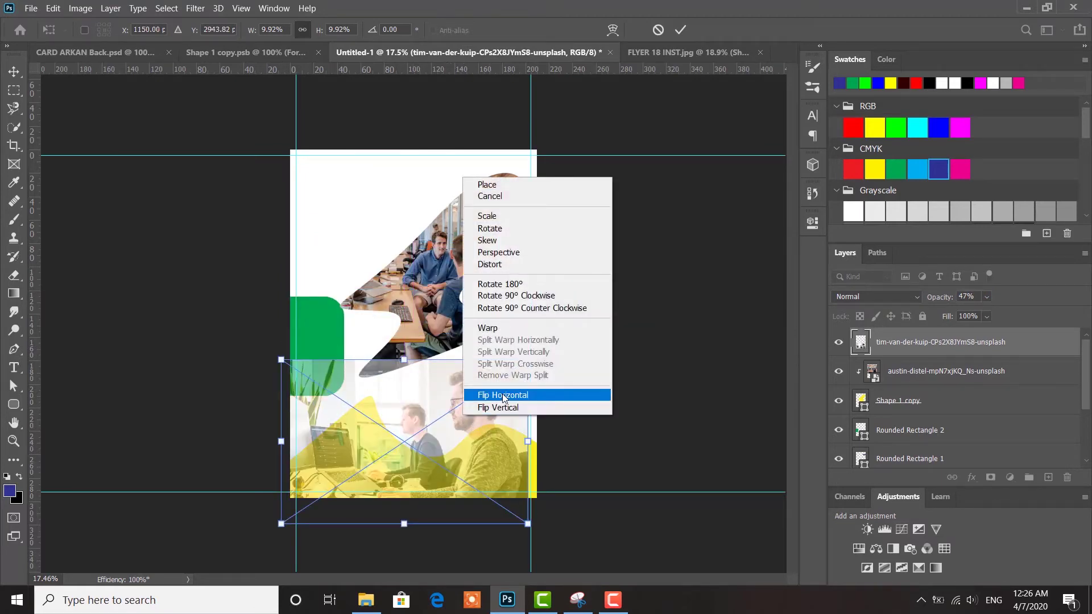
click(503, 393)
drag(406, 406, 423, 458)
drag(542, 410, 558, 400)
mouse_move(424, 430)
mouse_down()
mouse_move(413, 441)
mouse_move(414, 424)
mouse_up()
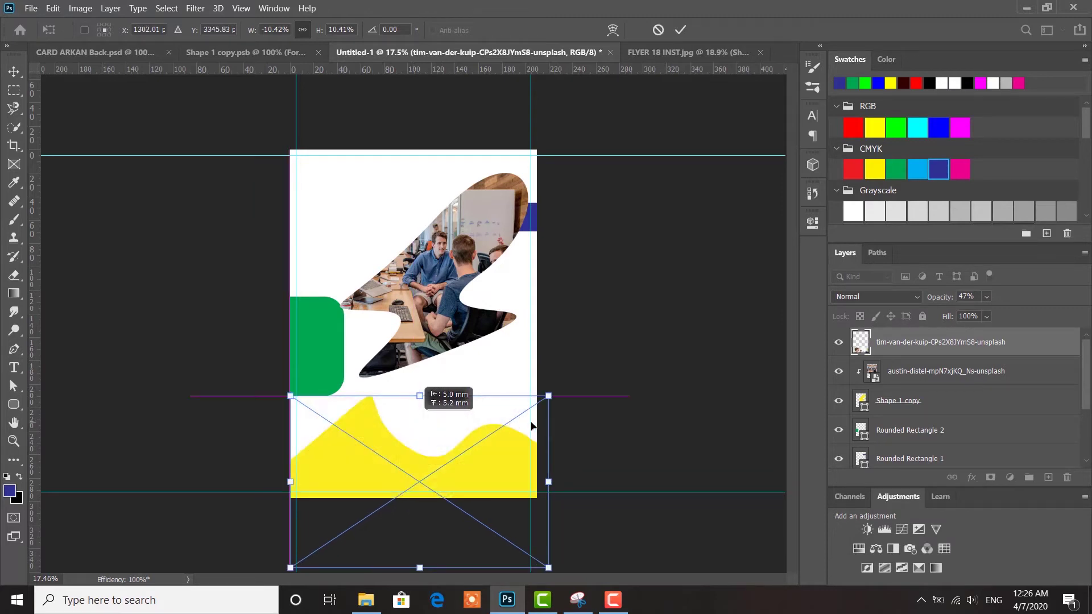
drag(548, 396, 570, 382)
drag(446, 426, 446, 419)
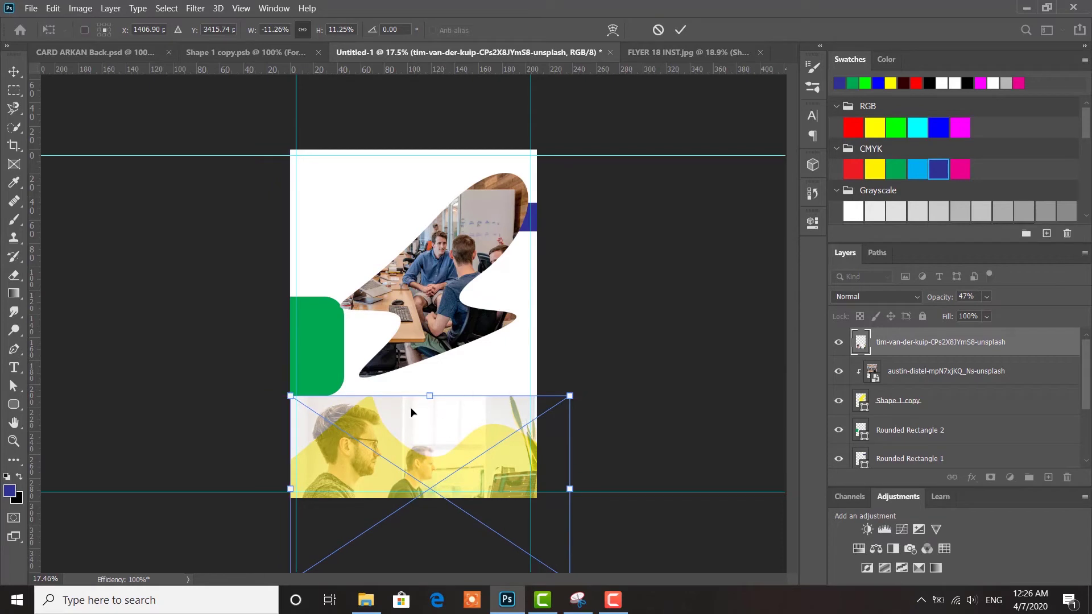
key(Return)
Clip the second photo to the Shape 2 copy layer, moved directly beneath it, and restore the photo's opacity to 100%
scroll(862, 443, down, 2)
click(839, 431)
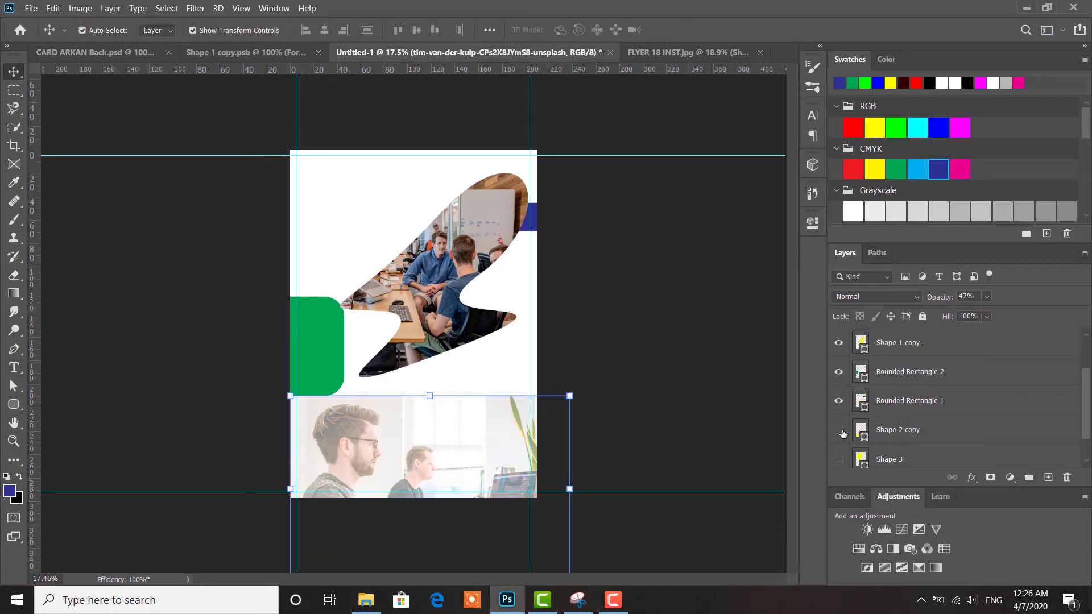
click(840, 431)
drag(930, 436, 967, 367)
right_click(898, 357)
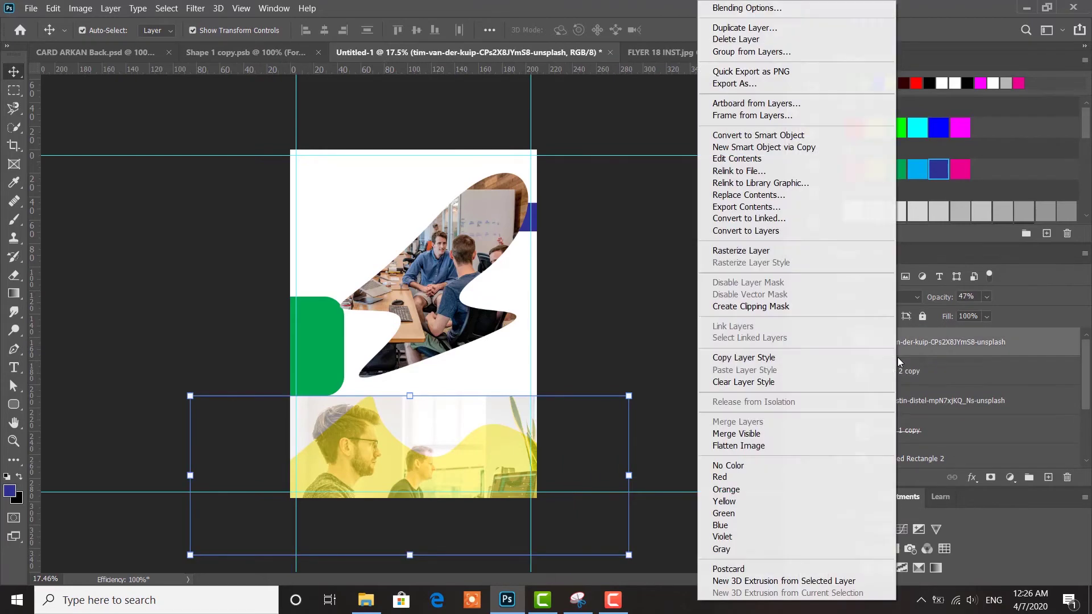
click(733, 306)
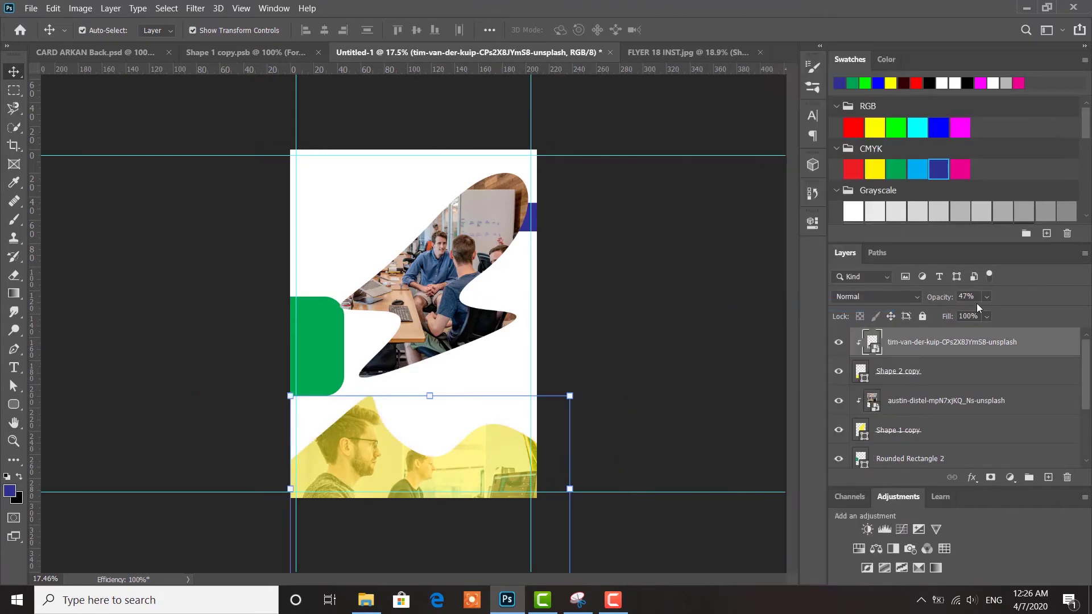
drag(947, 302, 1038, 300)
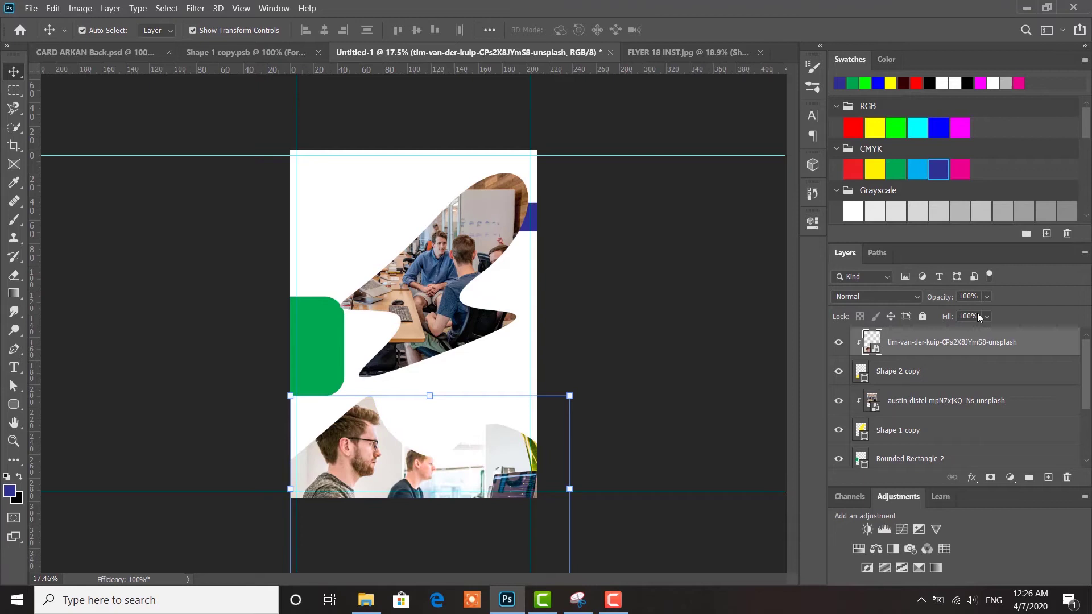
click(640, 379)
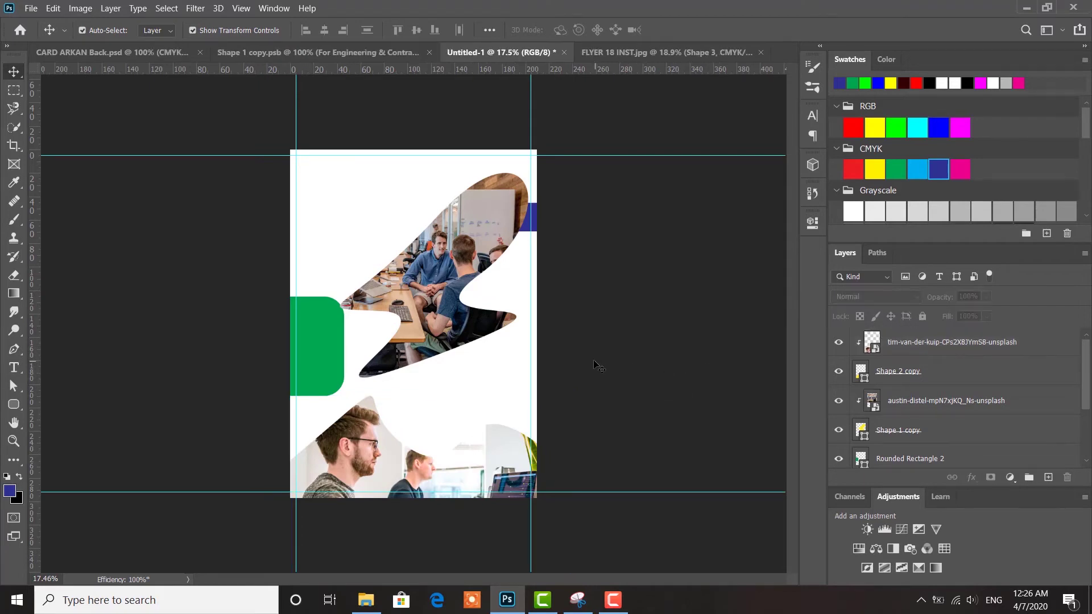
Bring the blue Rounded Rectangle 1 layer to the top of the layer stack and recolor it with a light gray Grayscale swatch
right_click(528, 231)
click(547, 233)
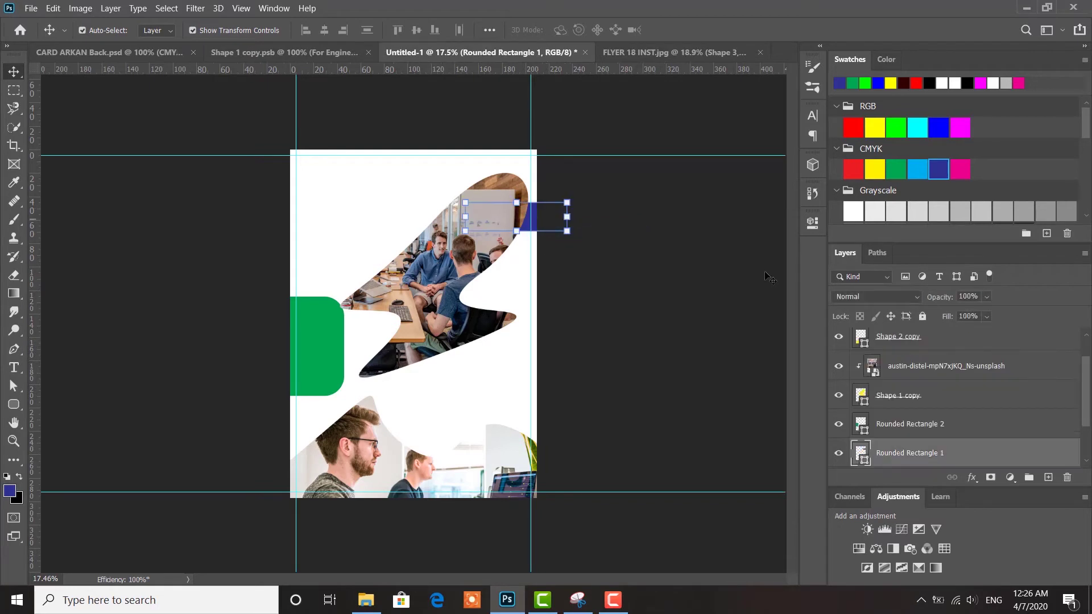
drag(1001, 444, 986, 294)
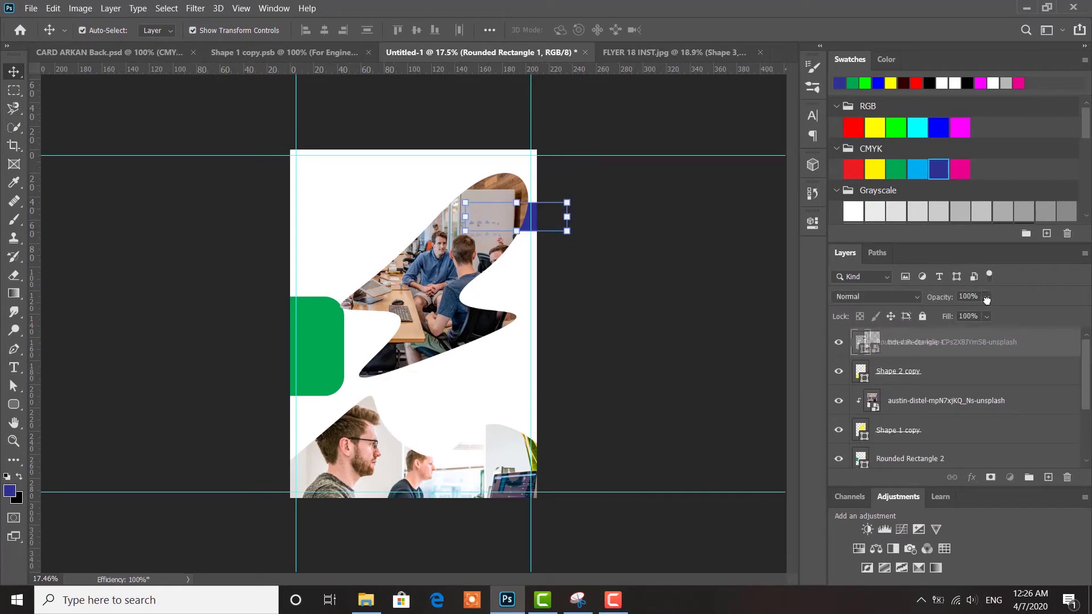
drag(939, 324, 939, 329)
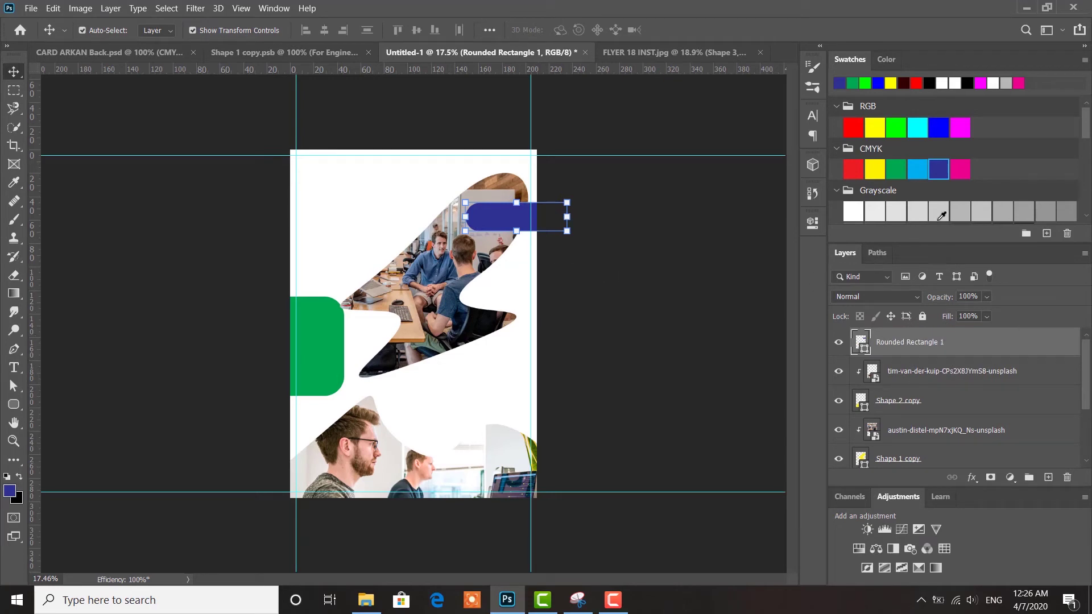
click(967, 209)
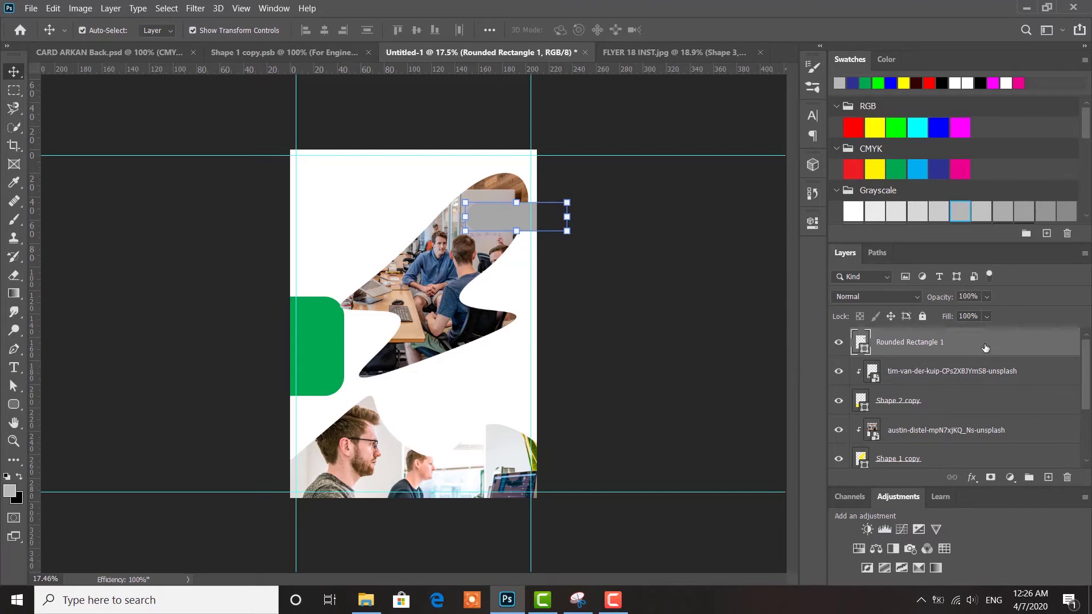
Add a Bevel & Emboss effect to Rounded Rectangle 1 with a size of 35 px and a highlight opacity of 0%
double_click(944, 337)
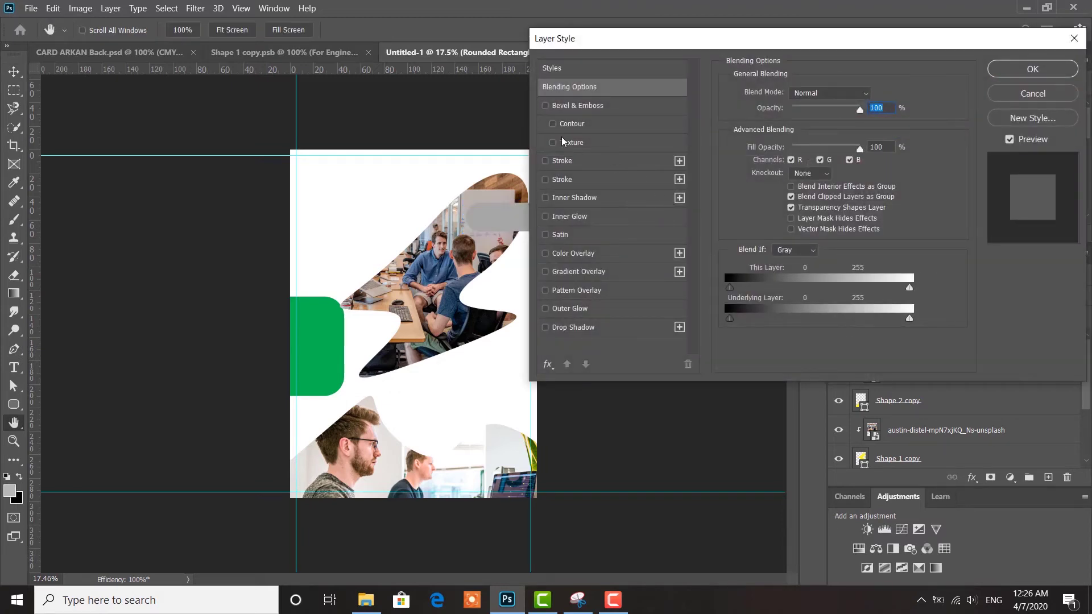
click(545, 106)
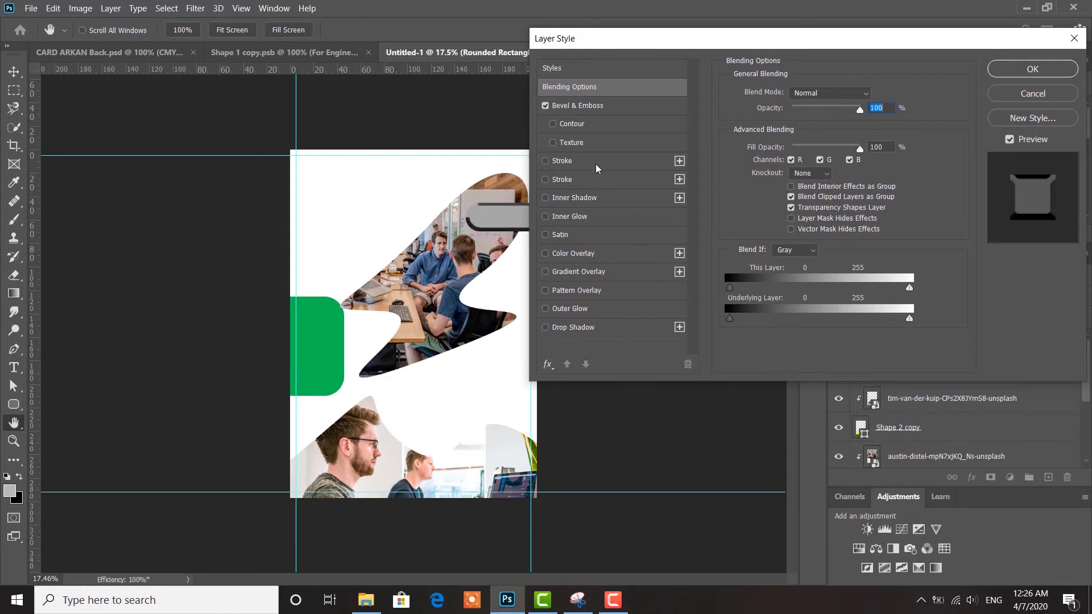
click(570, 108)
drag(787, 300, 801, 300)
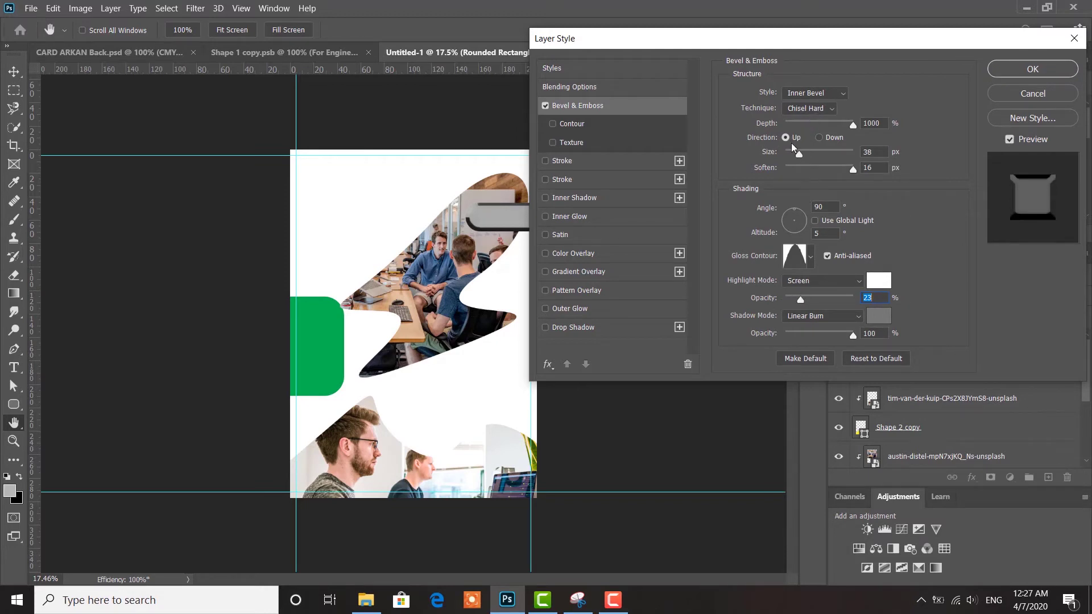
click(807, 153)
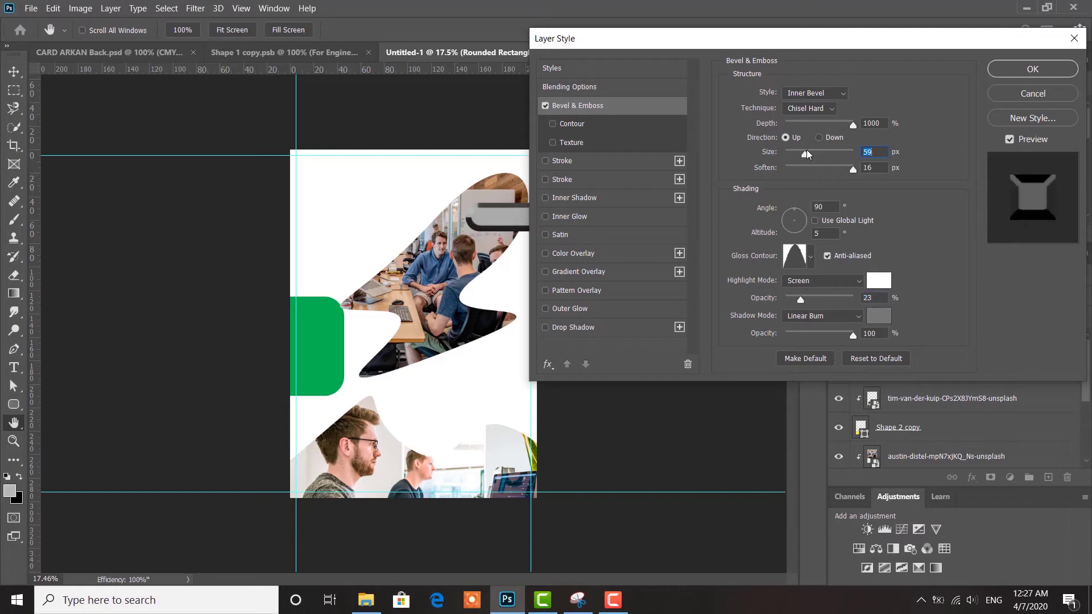
drag(804, 154, 799, 154)
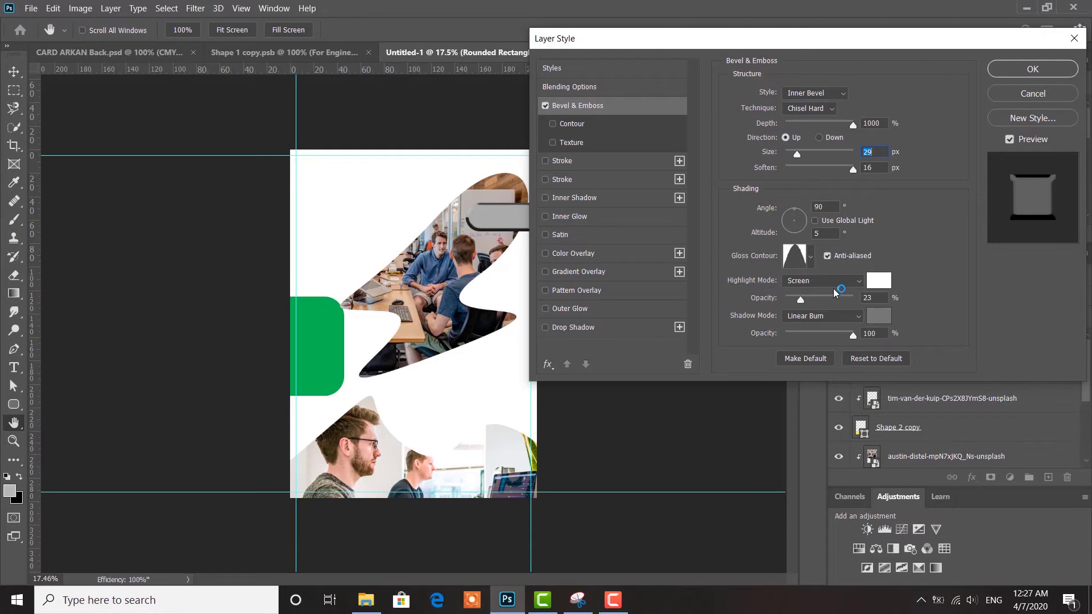
drag(797, 298, 783, 299)
drag(798, 157, 799, 158)
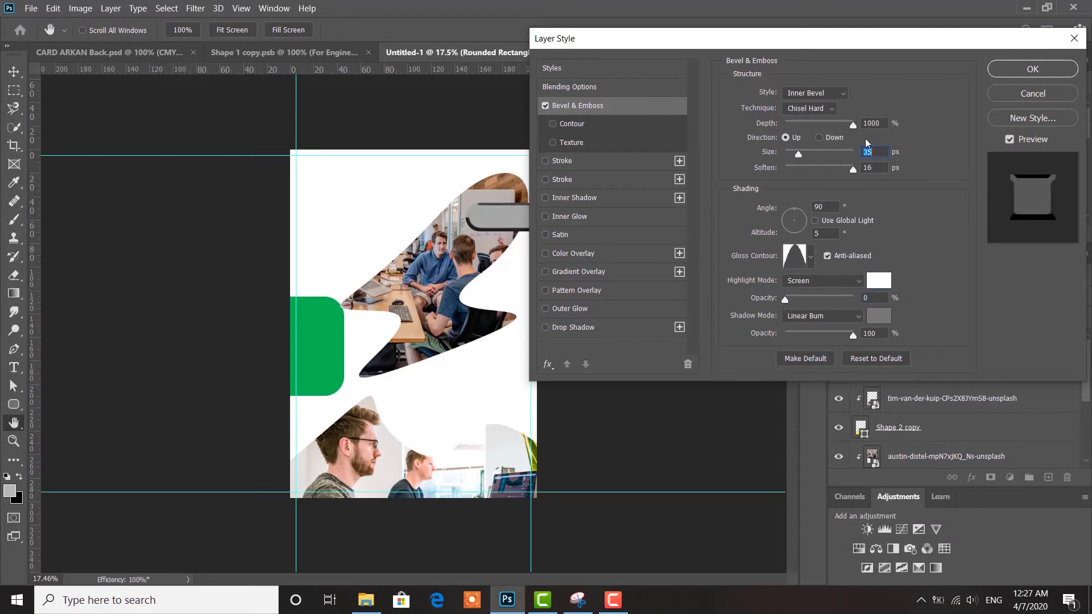
click(1006, 74)
Lower the opacity of the Rounded Rectangle 1 layer to about 76%
click(941, 298)
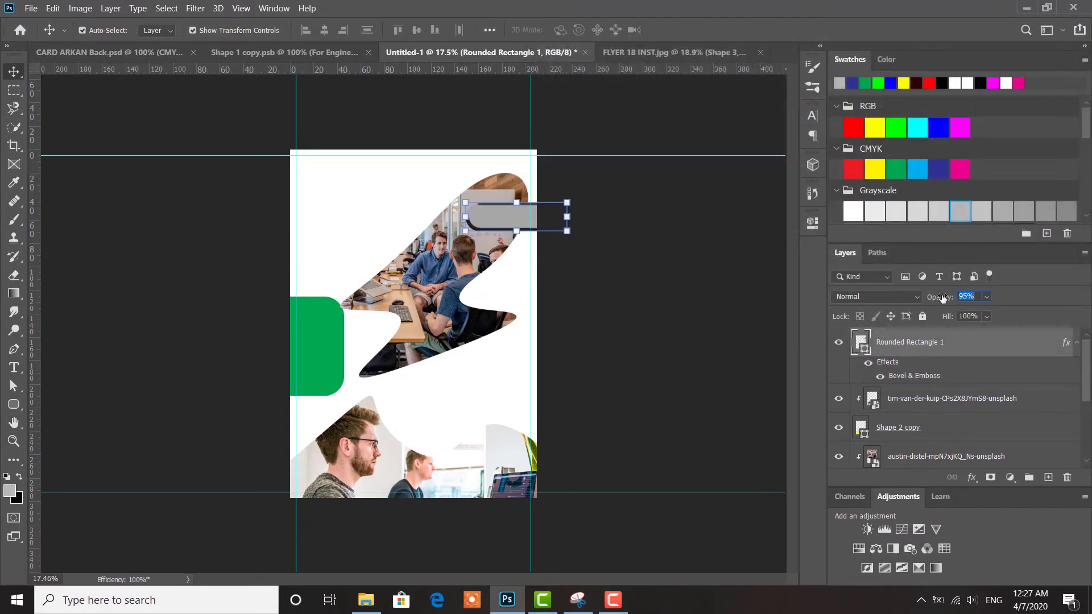
drag(942, 298, 942, 301)
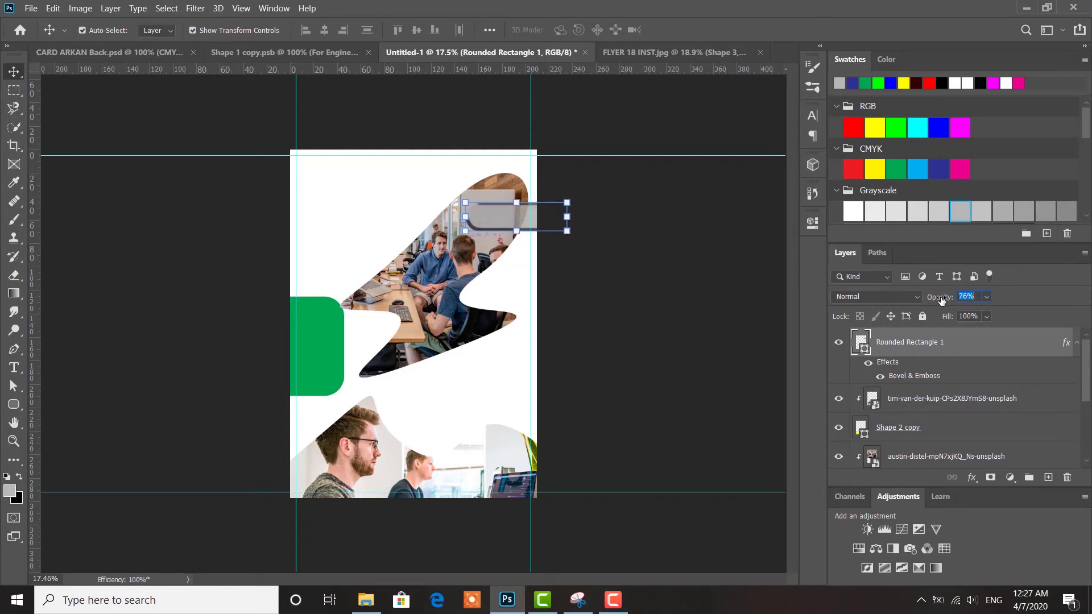
click(606, 275)
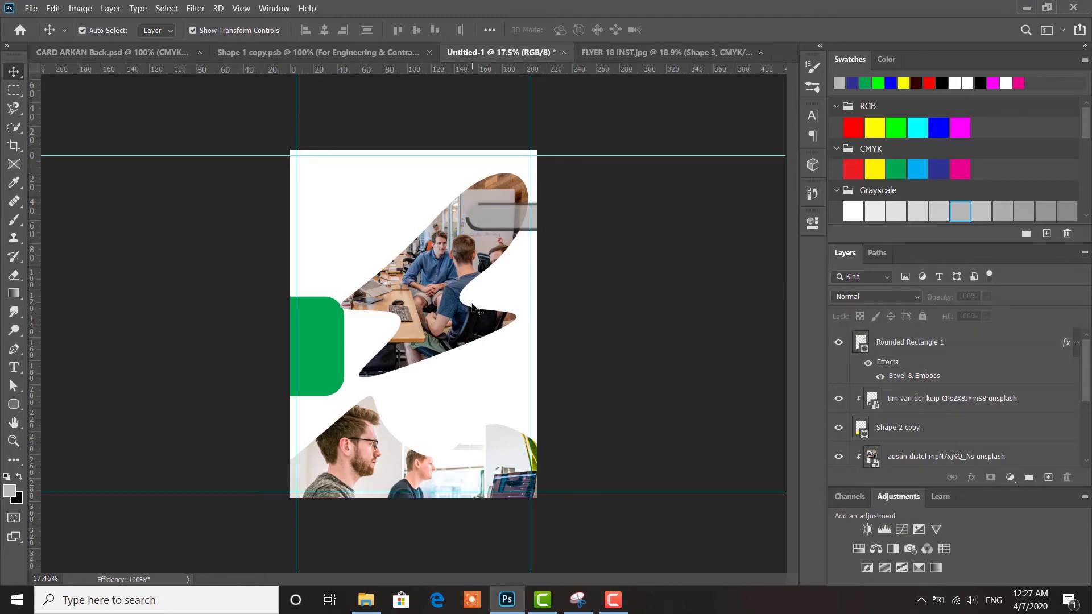
Add a Bevel & Emboss effect with a size of 46 px to the green Rounded Rectangle 2
click(327, 330)
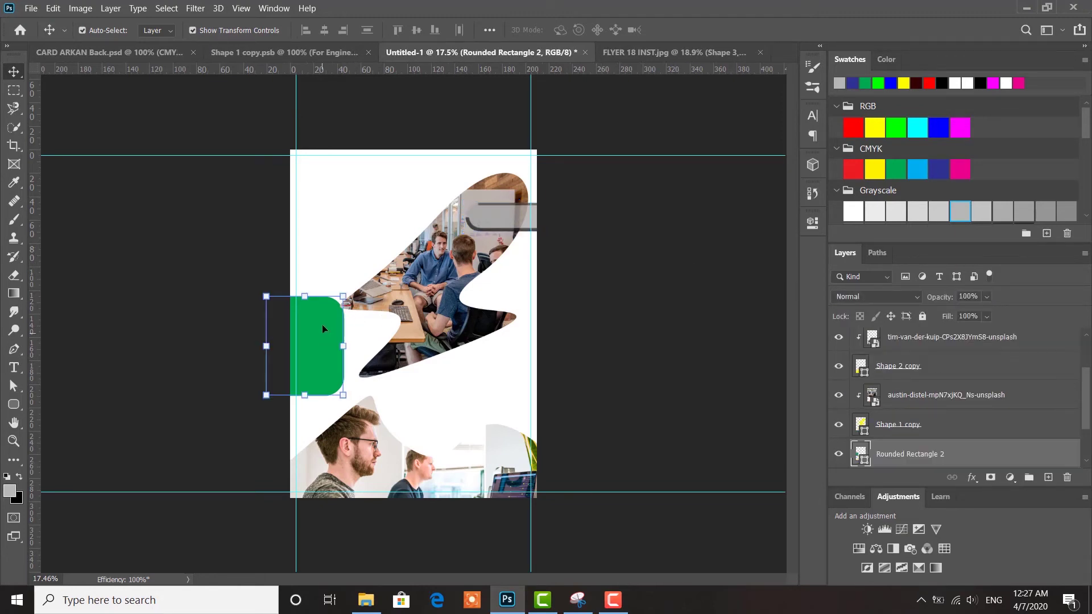
right_click(322, 324)
click(463, 336)
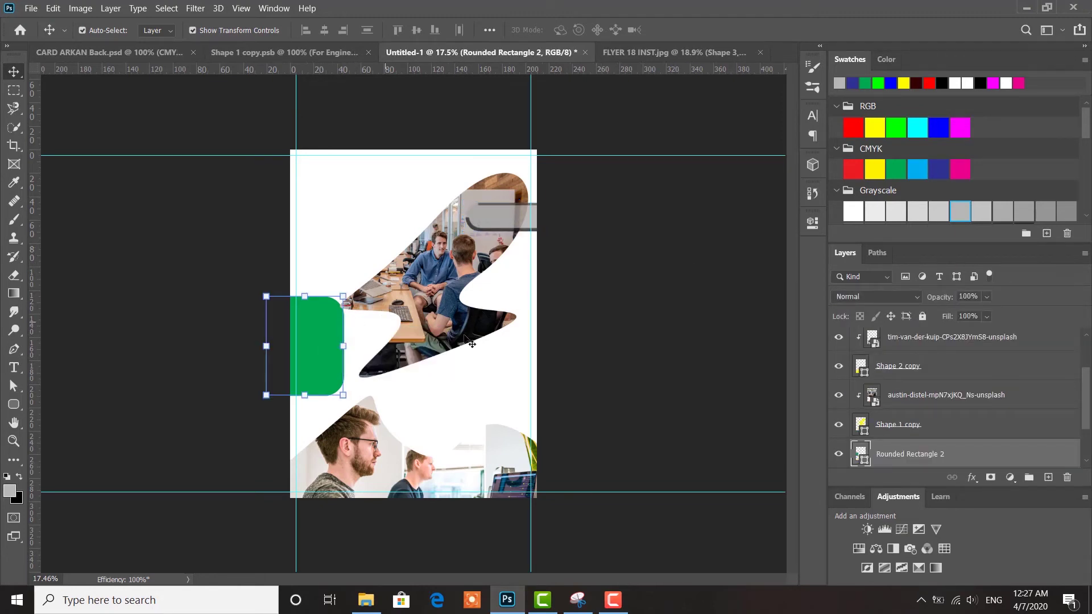
double_click(965, 451)
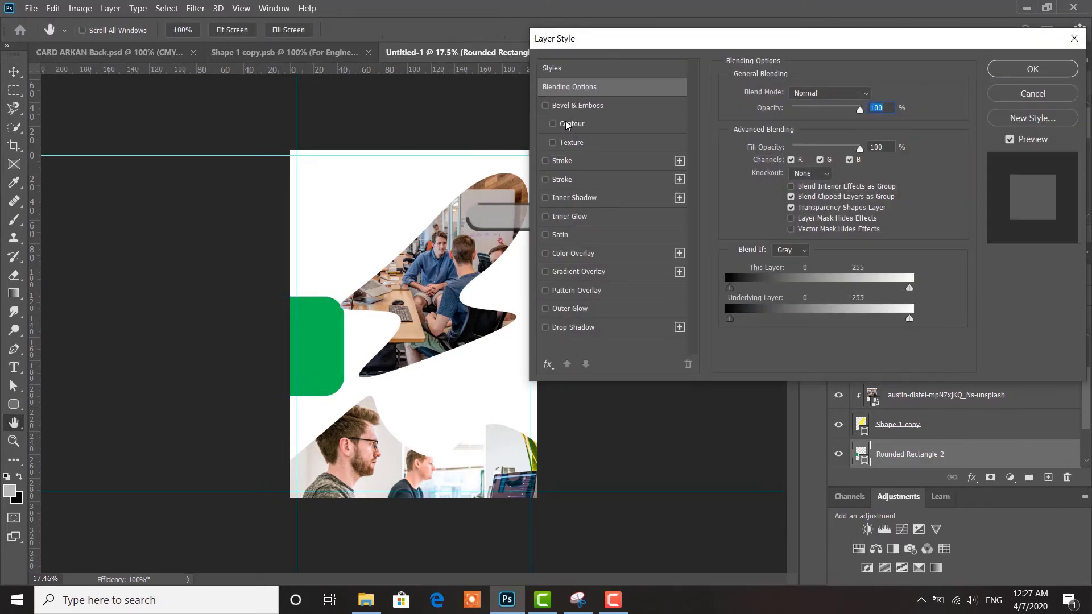
click(546, 105)
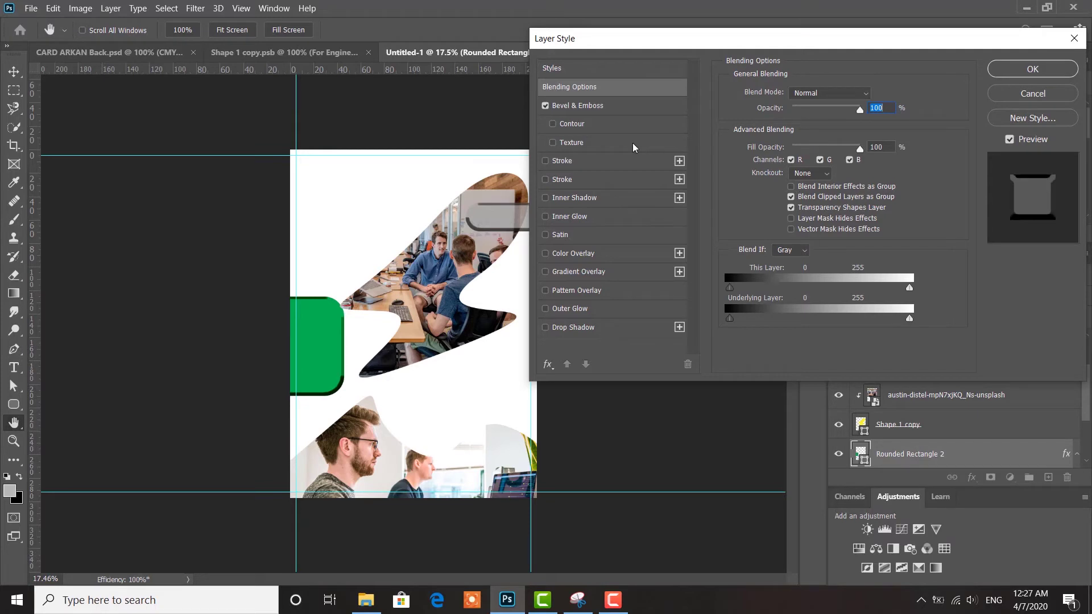
click(587, 107)
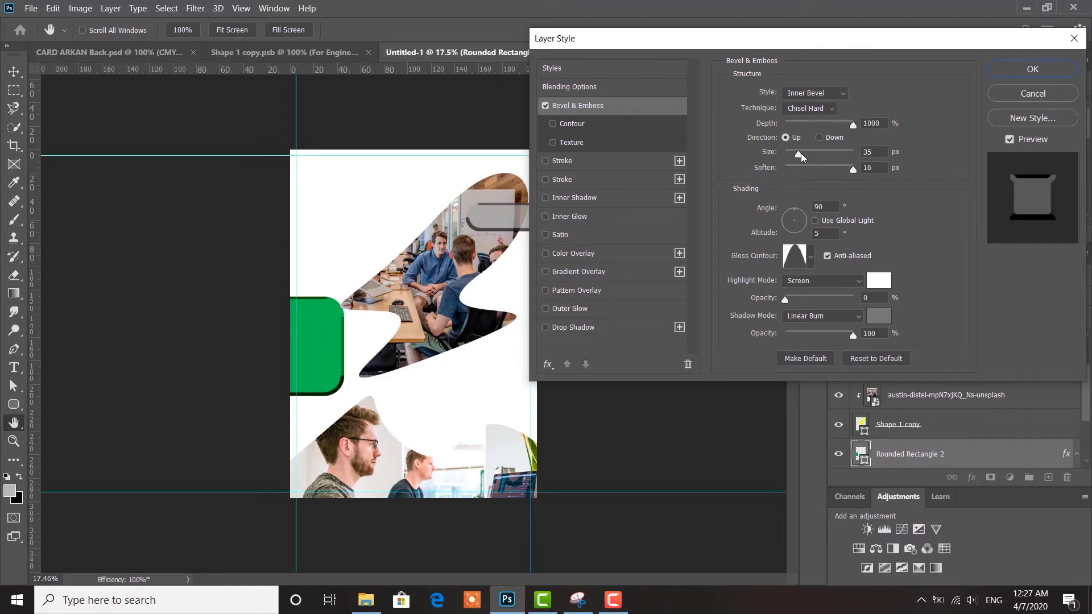
drag(802, 155, 802, 154)
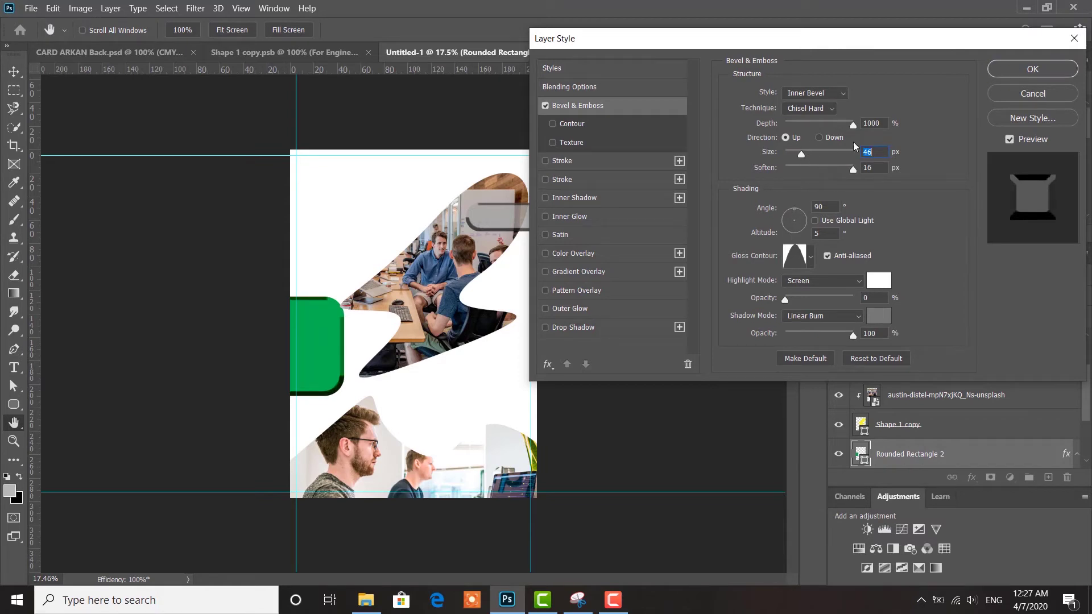
click(1023, 70)
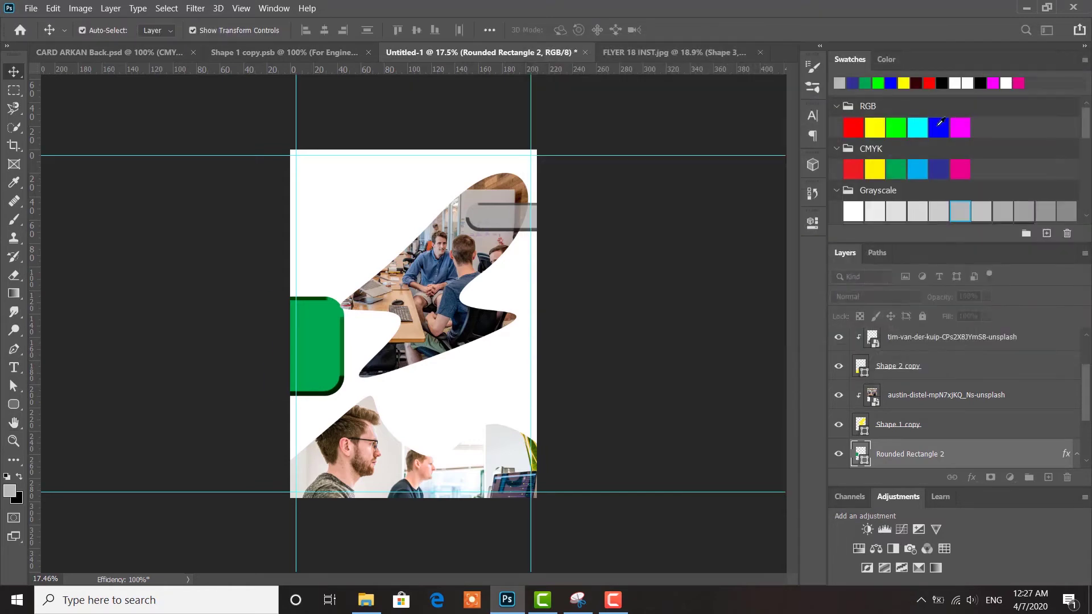
Recolor Rounded Rectangle 2 light gray (cccccc) and lower its layer opacity to about 41%
double_click(862, 455)
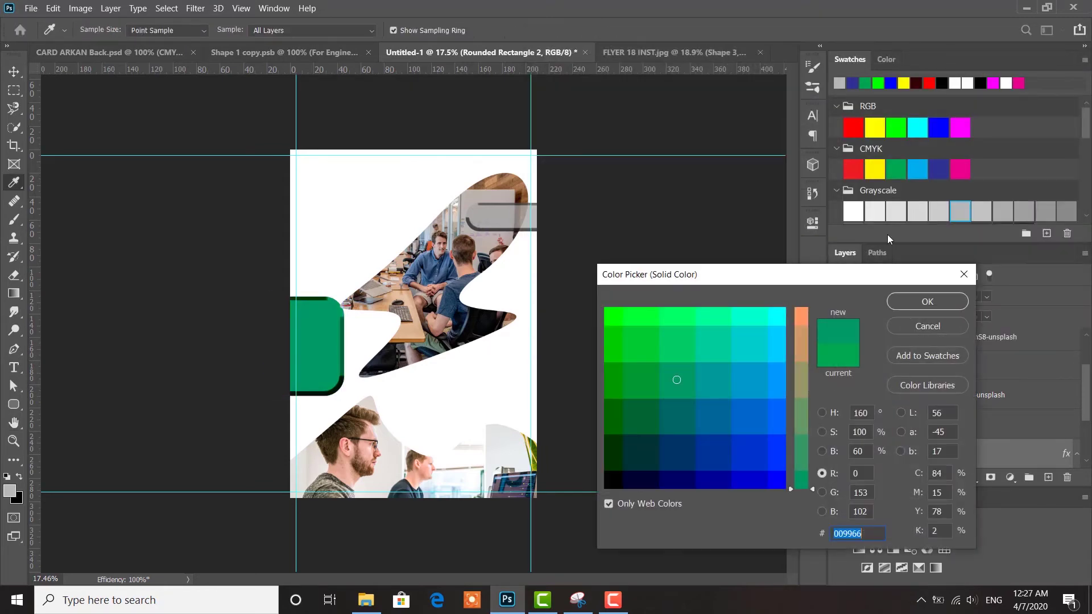
click(842, 84)
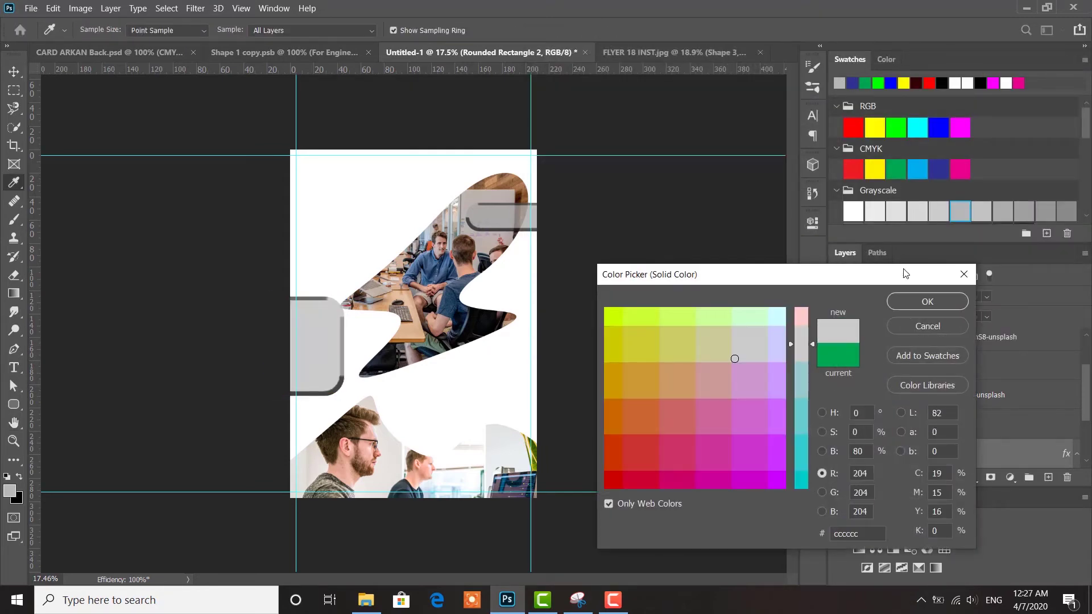
click(928, 305)
click(945, 300)
drag(935, 298, 906, 298)
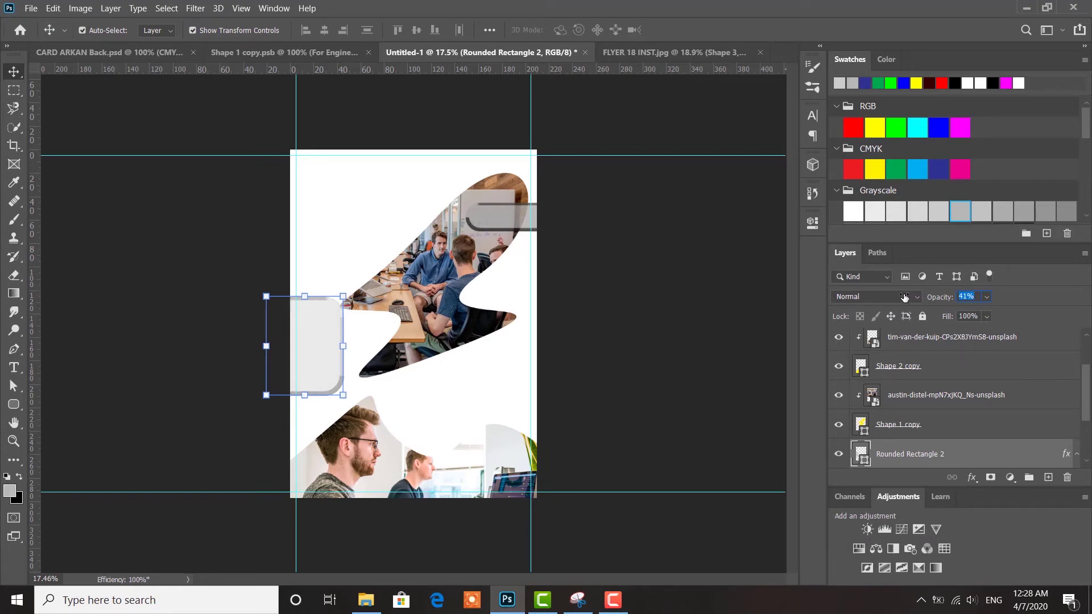
drag(904, 297, 902, 298)
click(688, 312)
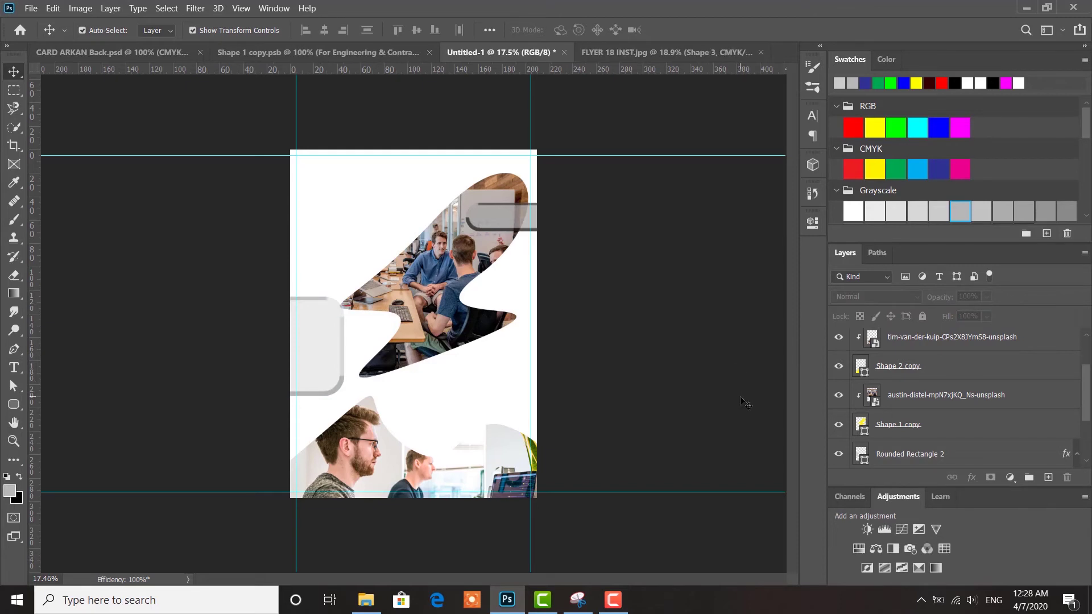
Add a gradient fill layer using the dark Gray_13 preset from the Grays group
click(1011, 478)
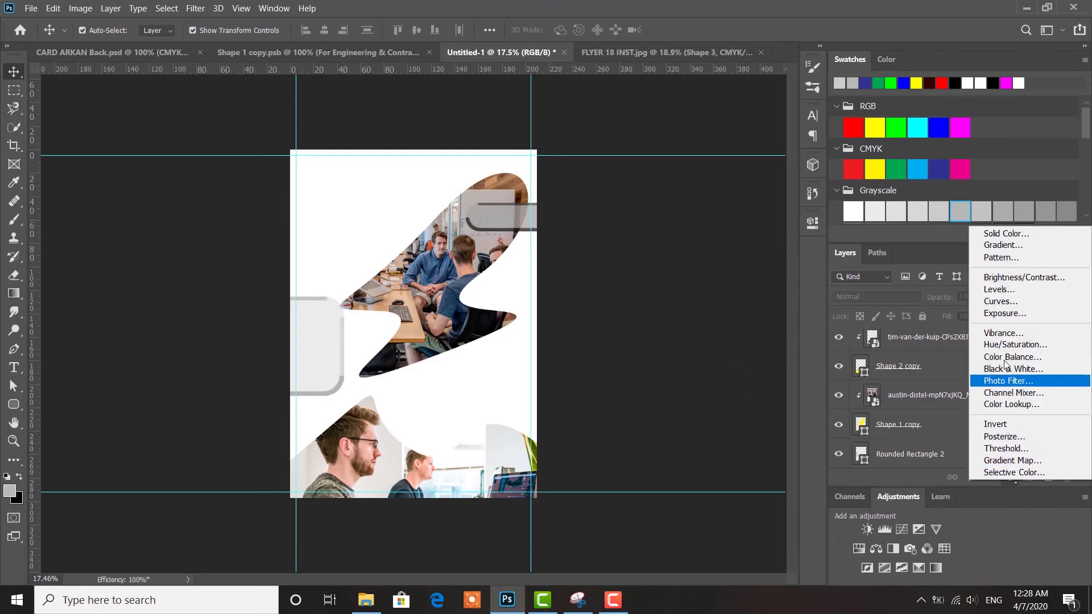
click(1001, 246)
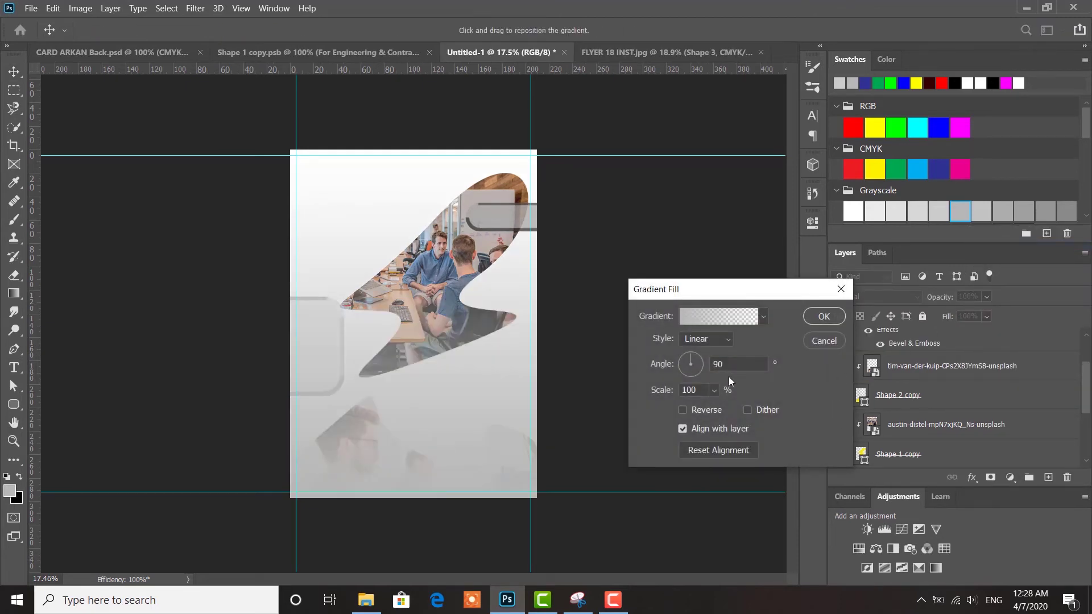
click(698, 319)
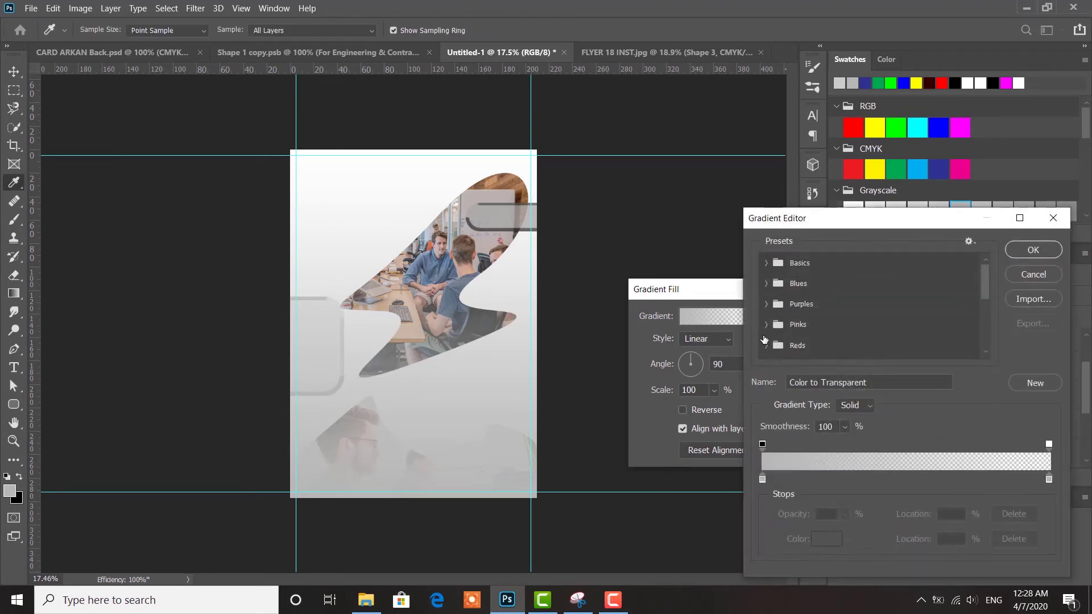
scroll(802, 335, down, 2)
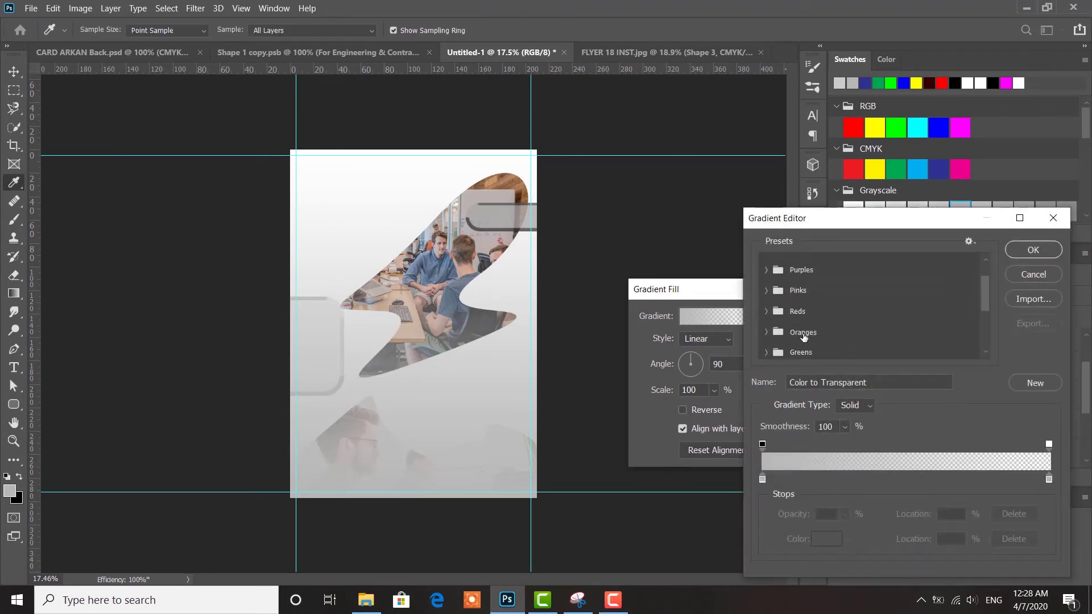
scroll(804, 336, down, 2)
click(801, 334)
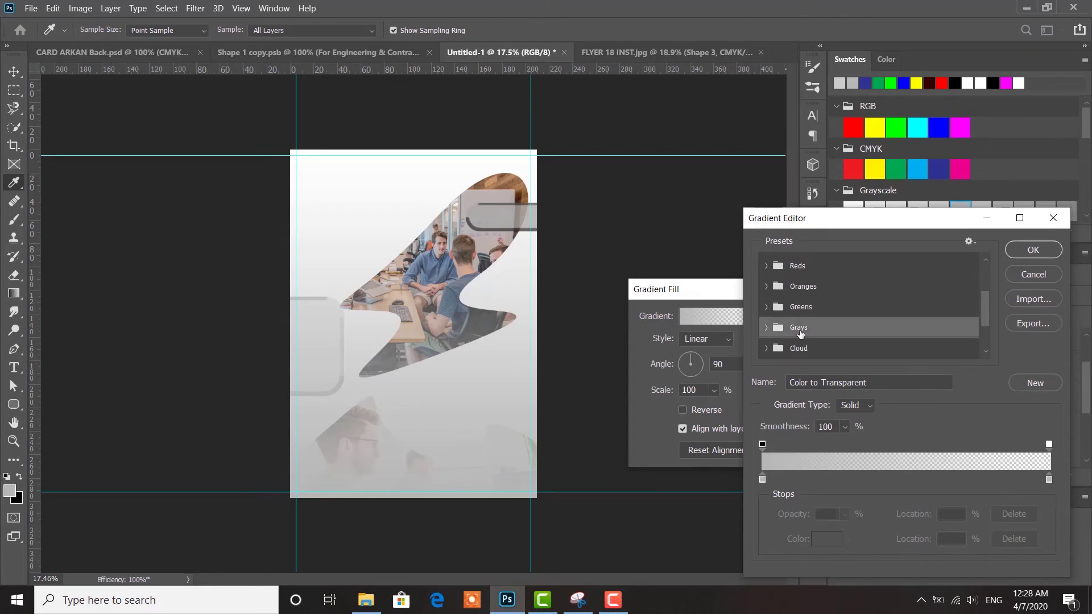
scroll(802, 335, down, 1)
click(767, 317)
scroll(848, 345, down, 2)
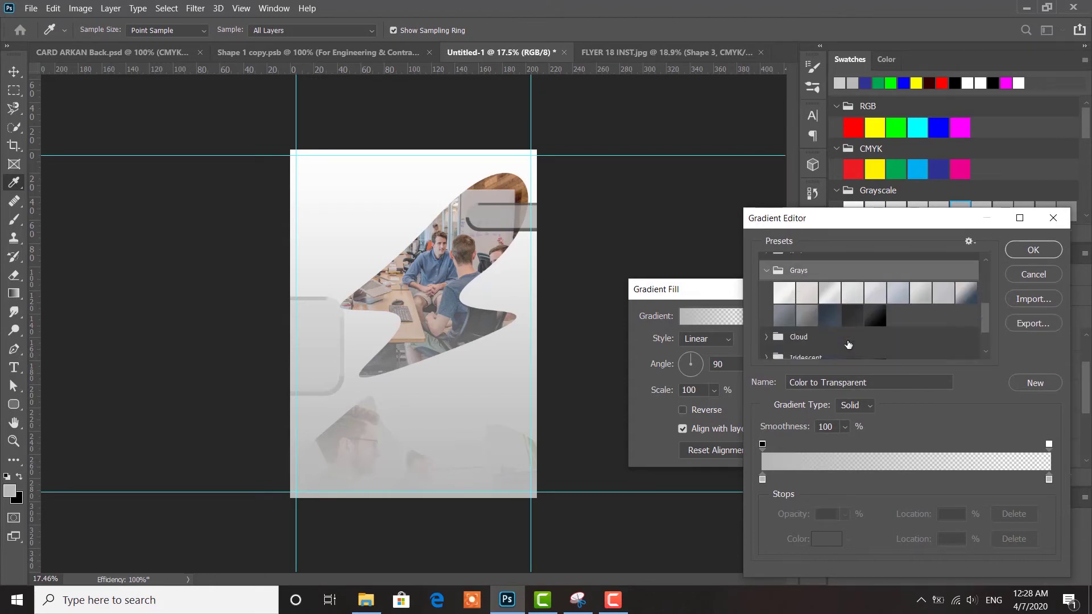
scroll(849, 344, down, 1)
click(852, 306)
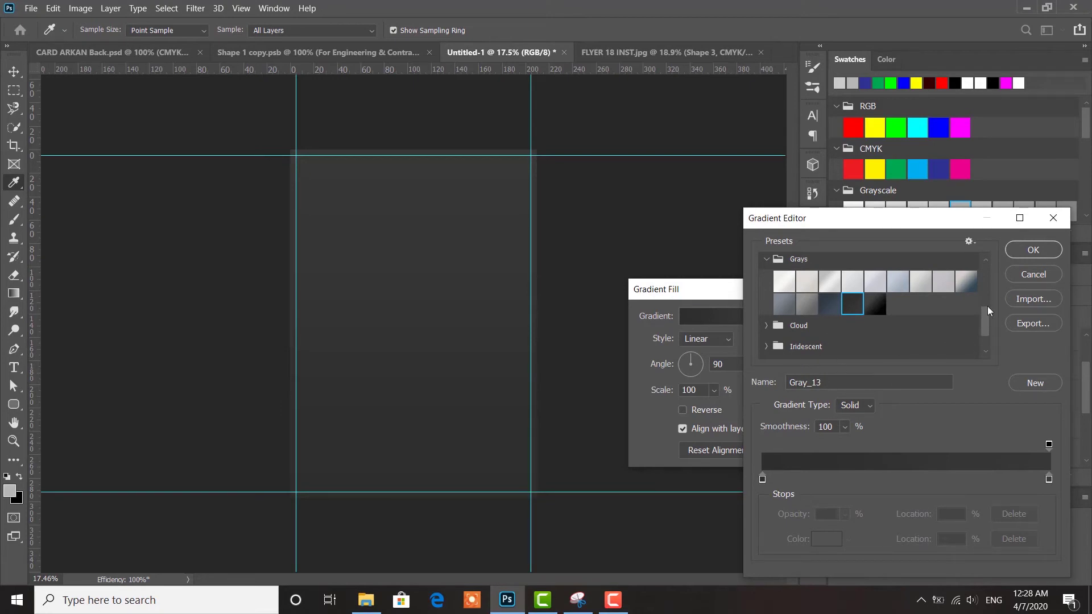
click(1021, 255)
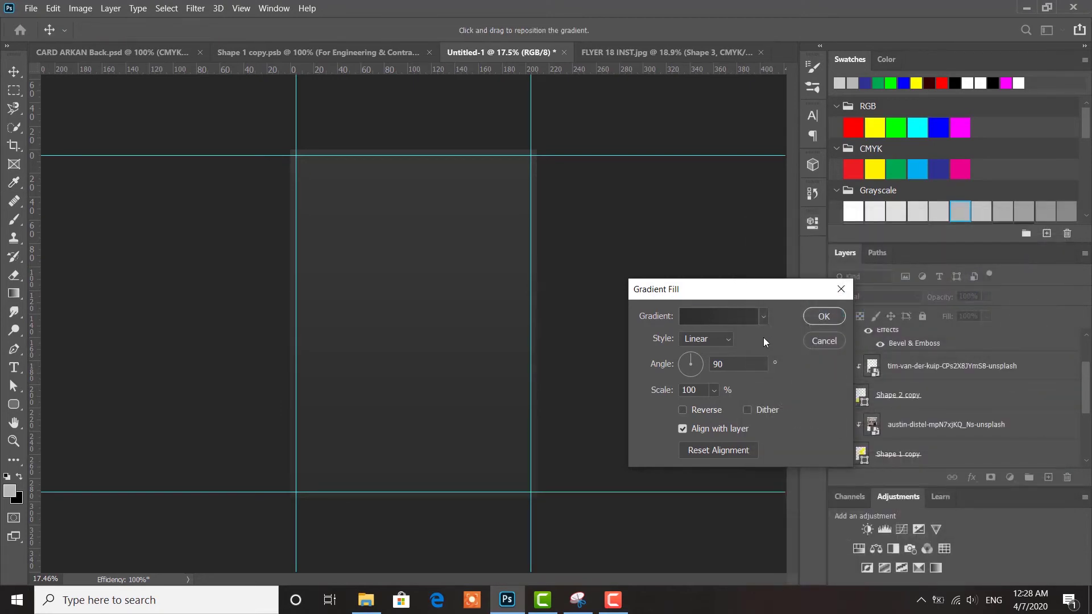
Make the gradient fill Reflected and reversed, with an angle of about -87.43° and a scale above 100%
click(725, 340)
click(709, 391)
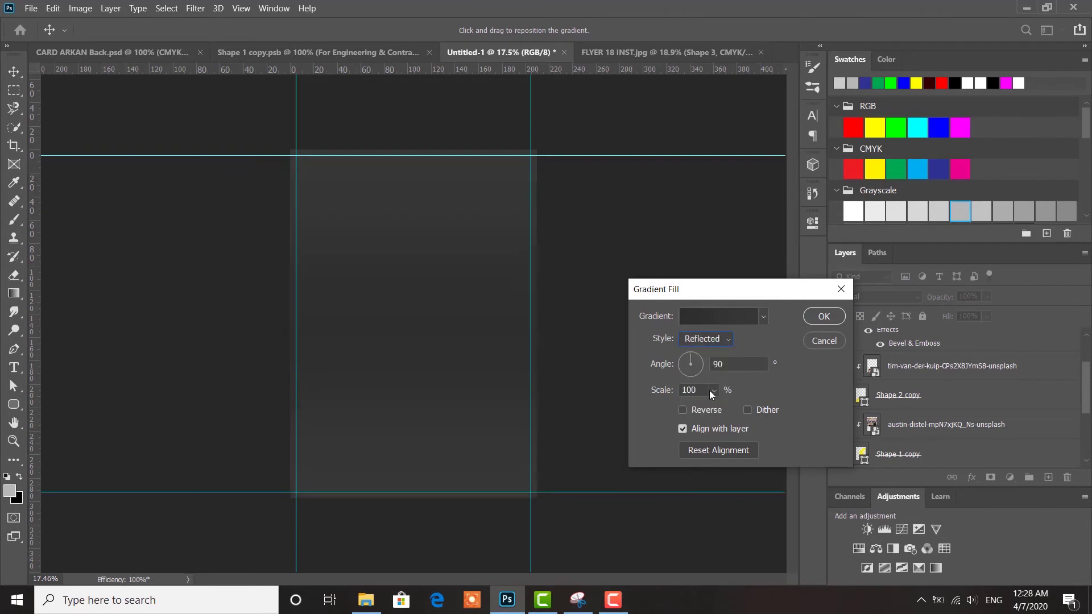
click(690, 410)
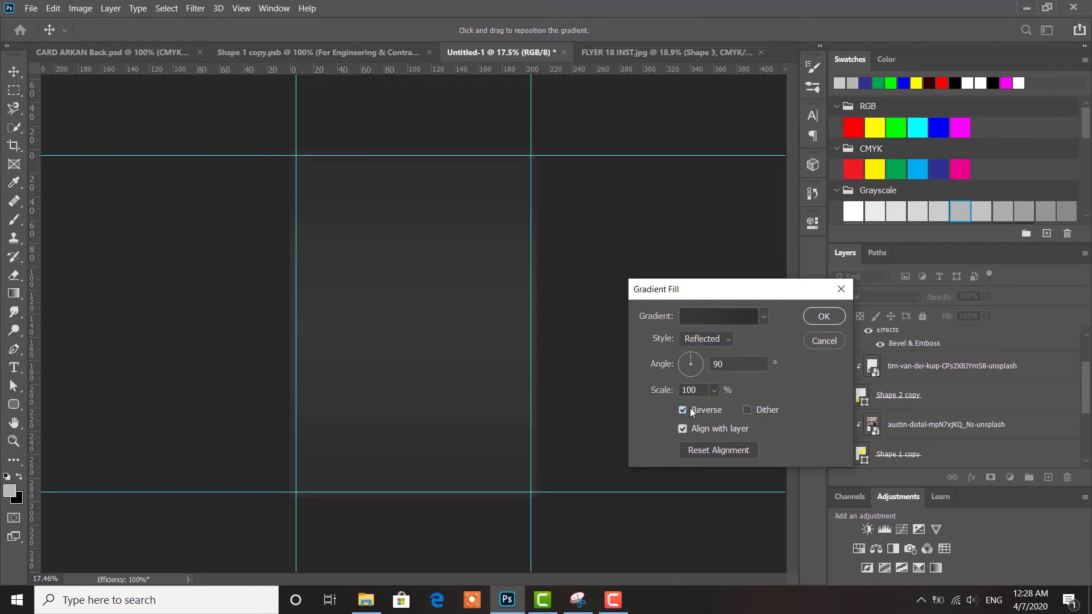
click(695, 360)
click(691, 373)
click(758, 409)
scroll(703, 391, down, 1)
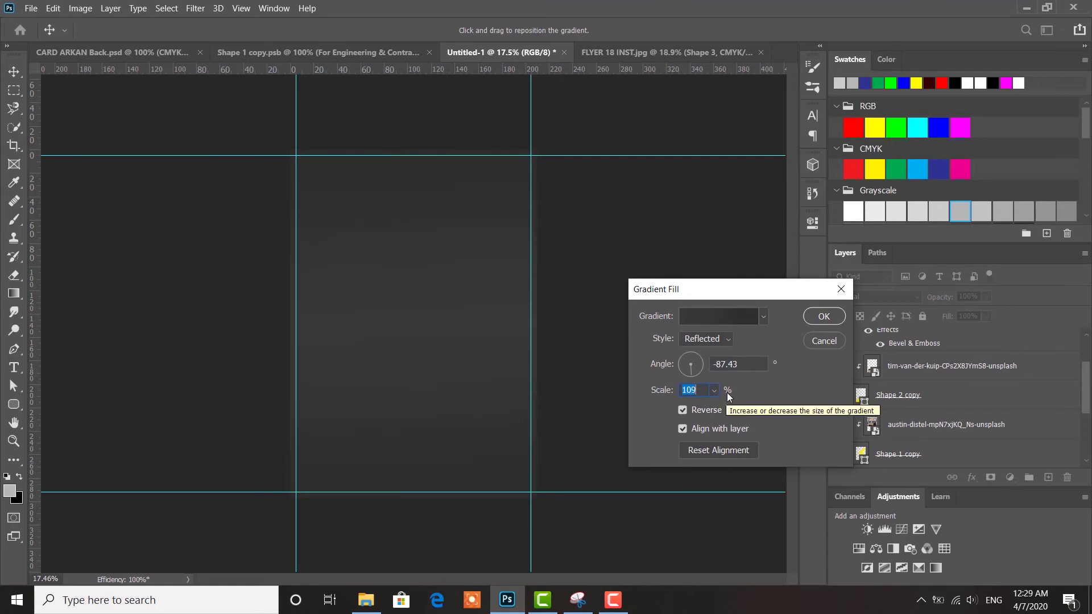
drag(727, 392, 787, 389)
click(821, 322)
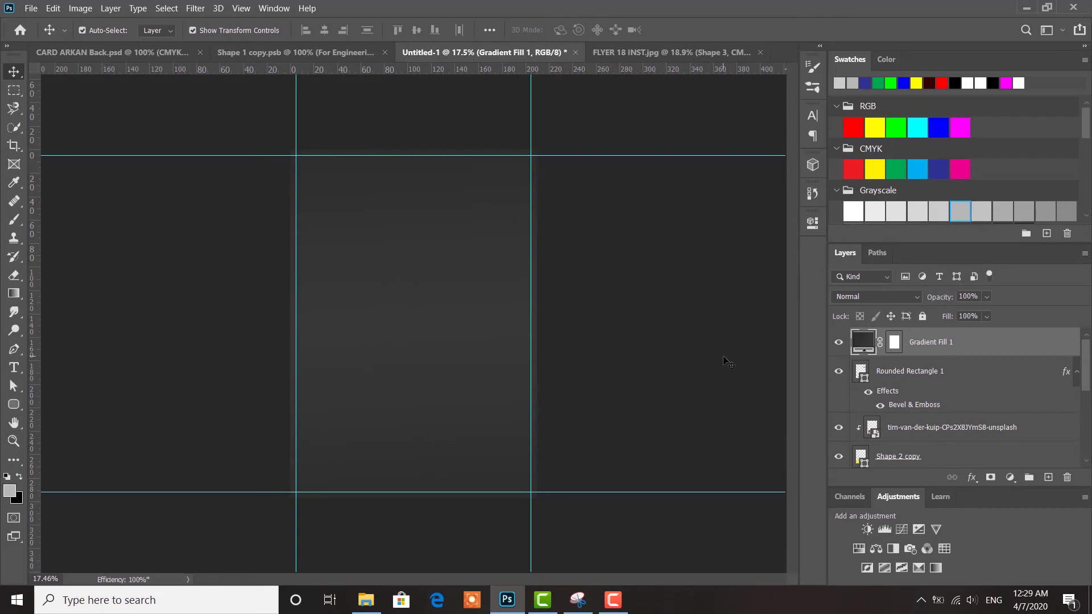
Move the Gradient Fill 1 layer directly above the Background layer
drag(930, 343, 943, 446)
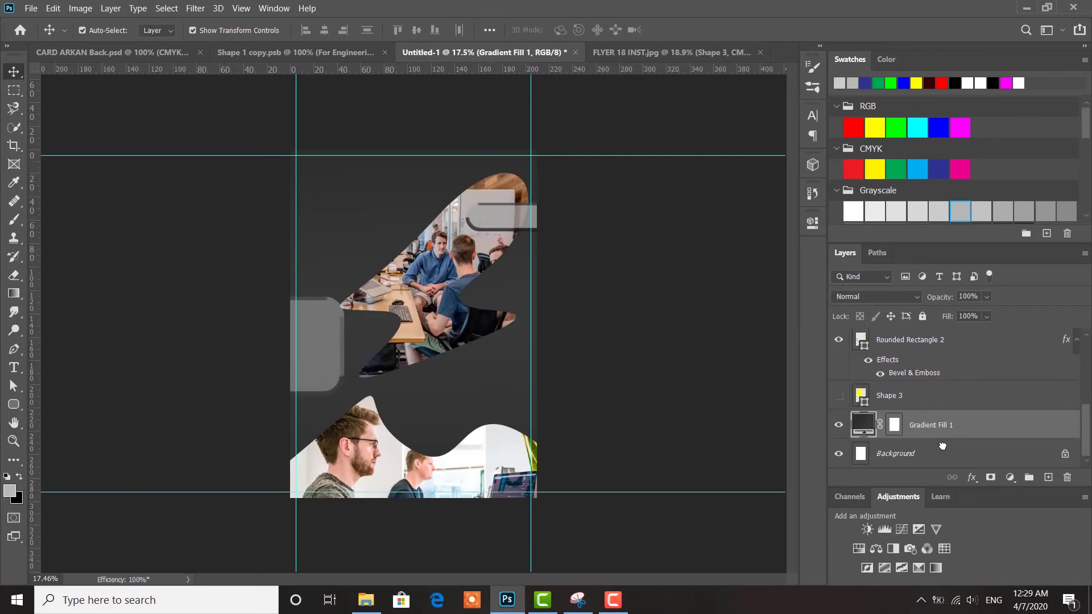
click(840, 396)
Duplicate the Shape 2 copy layer and recolor the unclipped copy beneath the photo's clipping shape pink (ff99ff)
scroll(866, 349, up, 5)
click(911, 427)
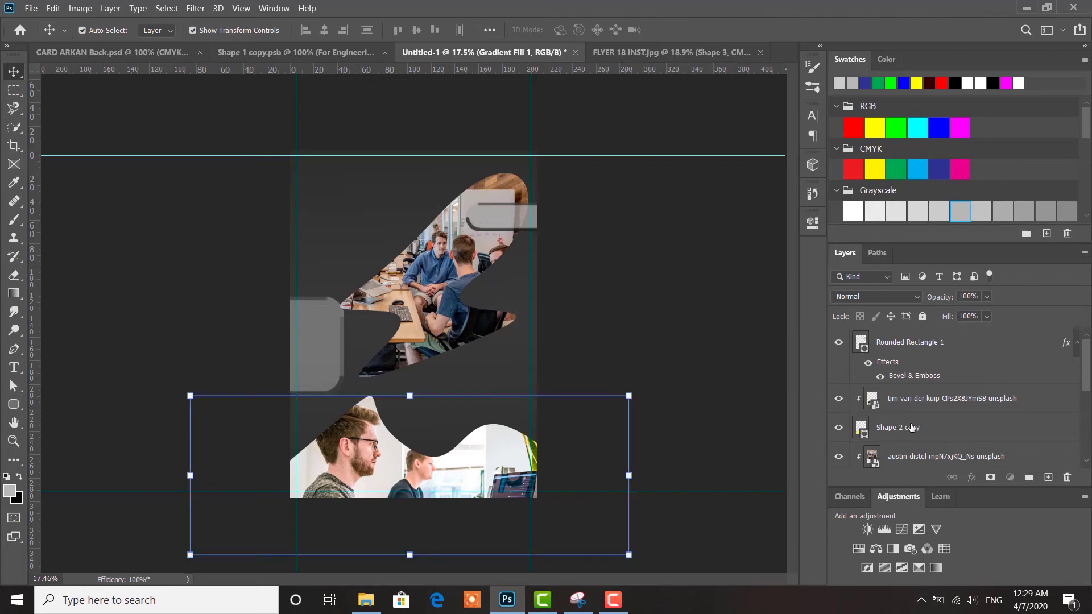
key(ctrl)
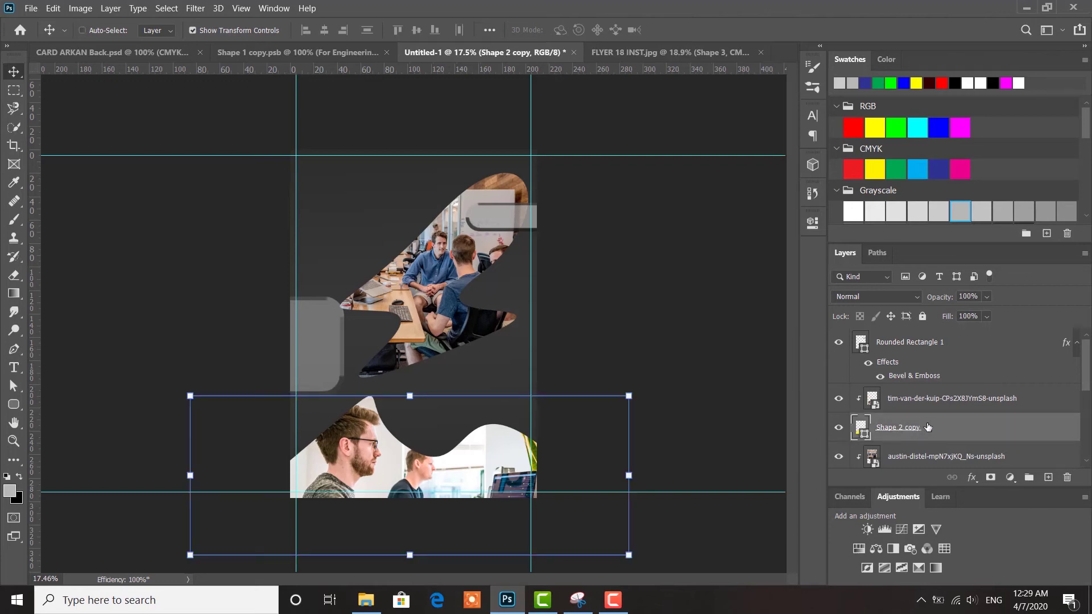
key(ctrl+j)
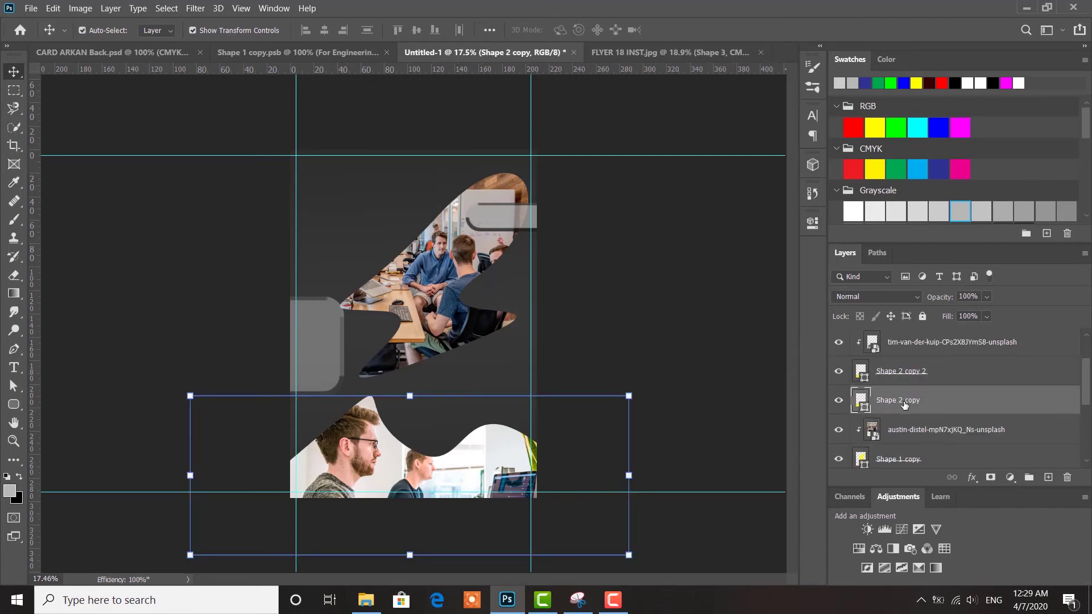
double_click(862, 401)
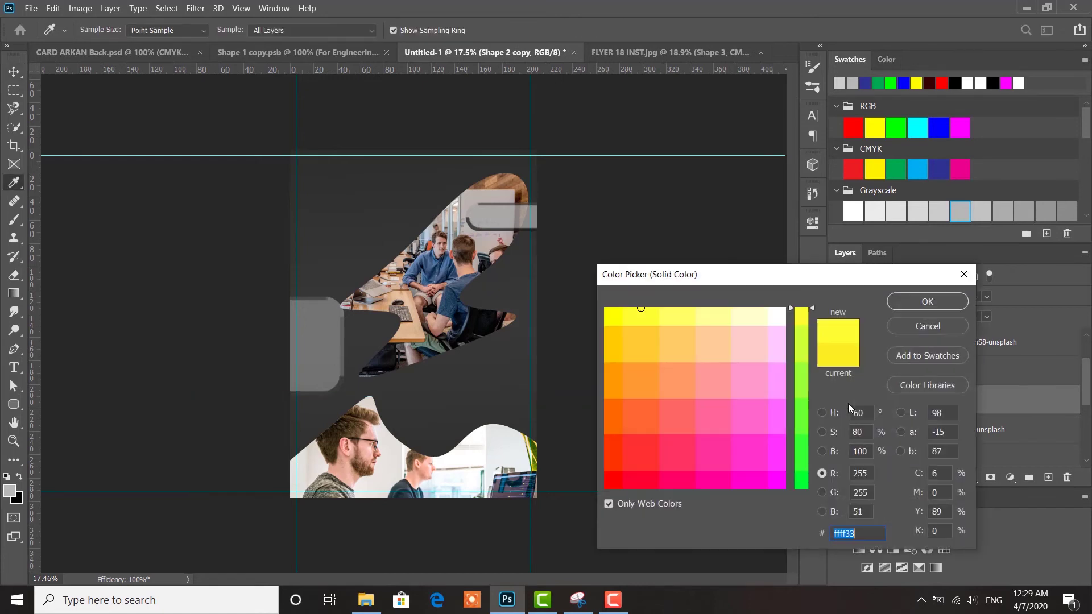
click(777, 385)
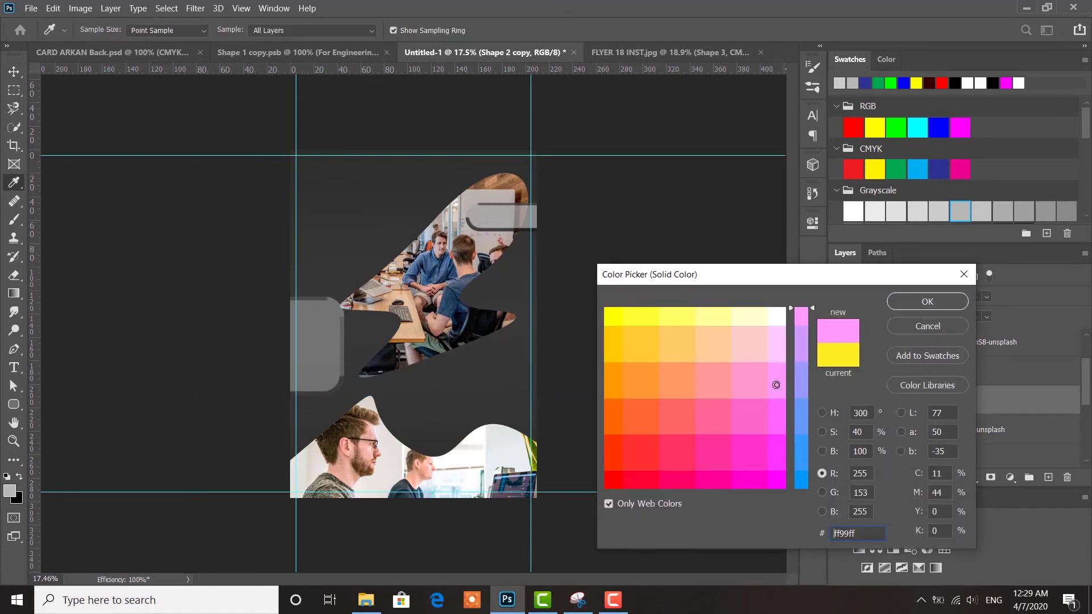
click(909, 305)
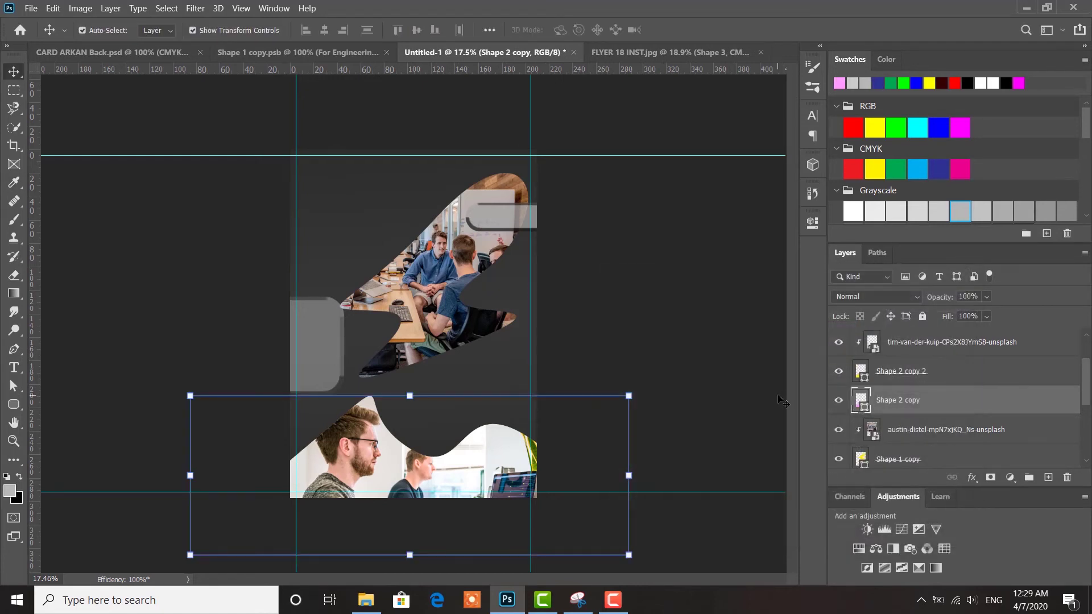
Nudge the pink shape slightly up and to the right so it forms a curved border along the lower photo's top edge
key(shift+Right)
key(shift+Right)
key(shift+Up)
key(shift+Up)
key(shift+Up)
key(shift+Up)
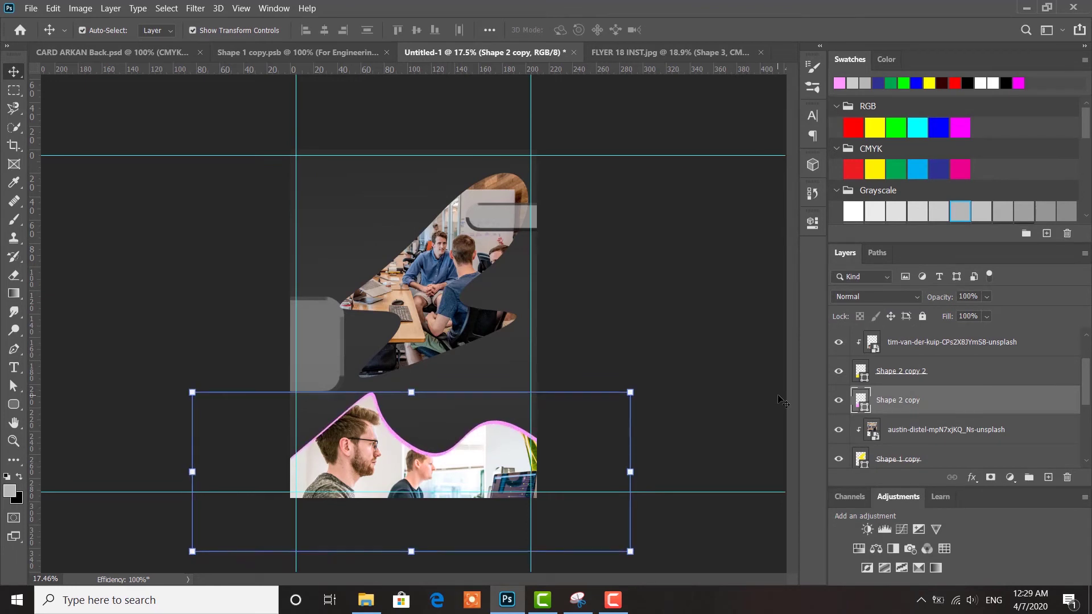
key(shift+Right)
key(shift+Right)
key(shift+Right)
key(shift+Right)
key(shift+Right)
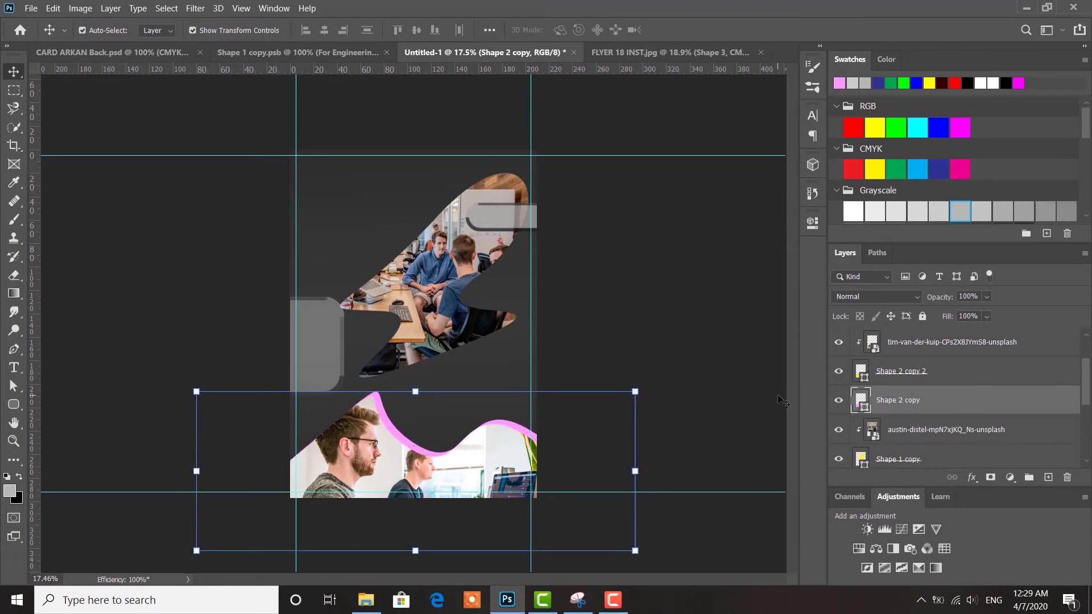
Nudge the Shape 2 copy layer further up and to the right to thicken the lower photo's pink border
key(shift+Right)
key(shift+Up)
key(shift+Up)
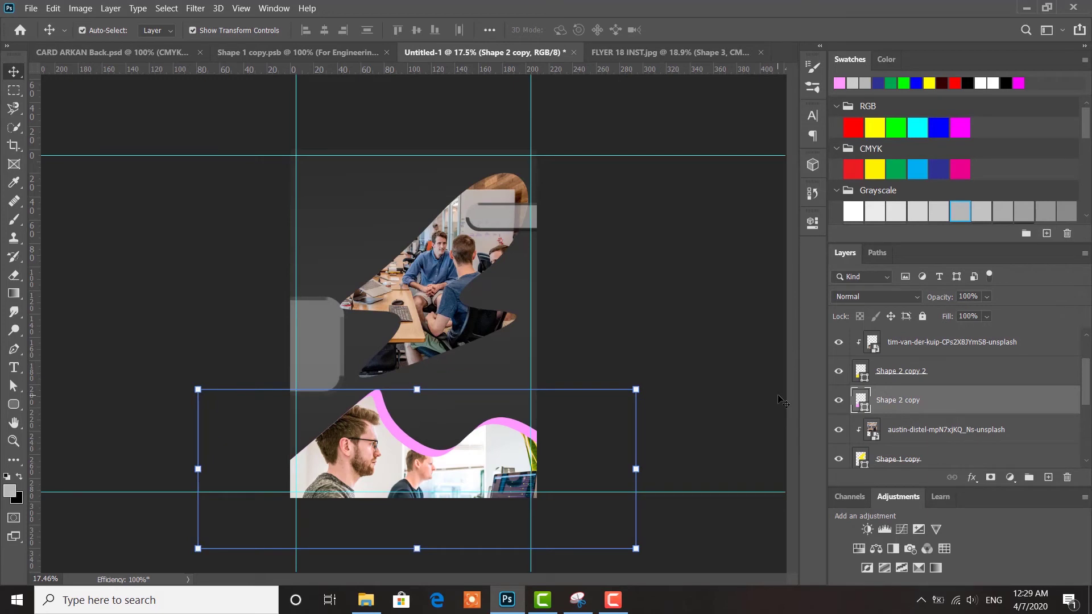
key(shift+Down)
key(shift+Up)
click(787, 407)
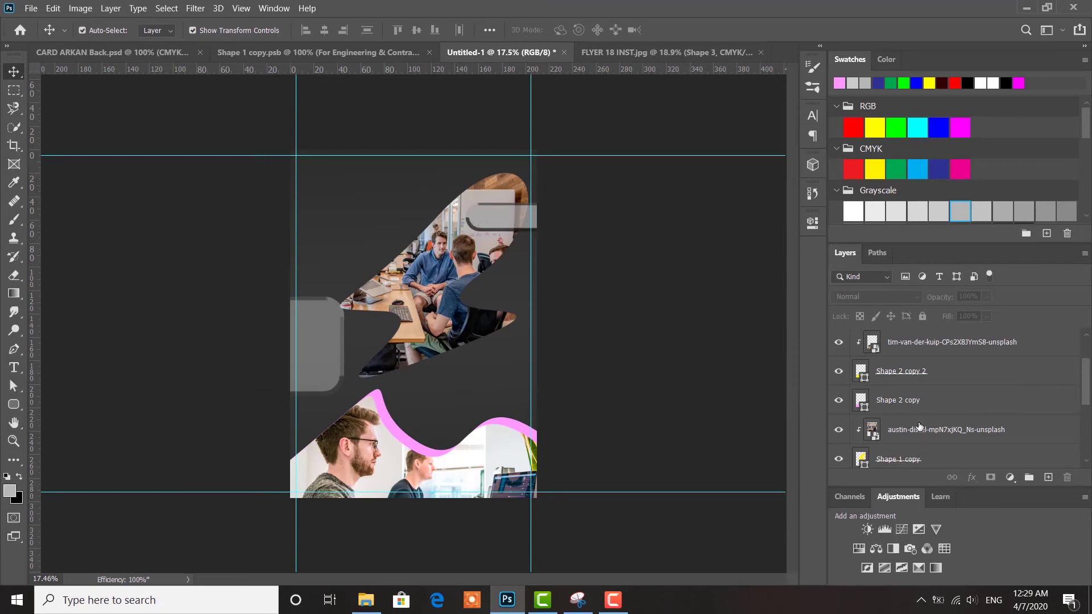
Add an Inner Shadow and a Drop Shadow to the pink Shape 2 copy layer
scroll(920, 427, down, 2)
click(951, 346)
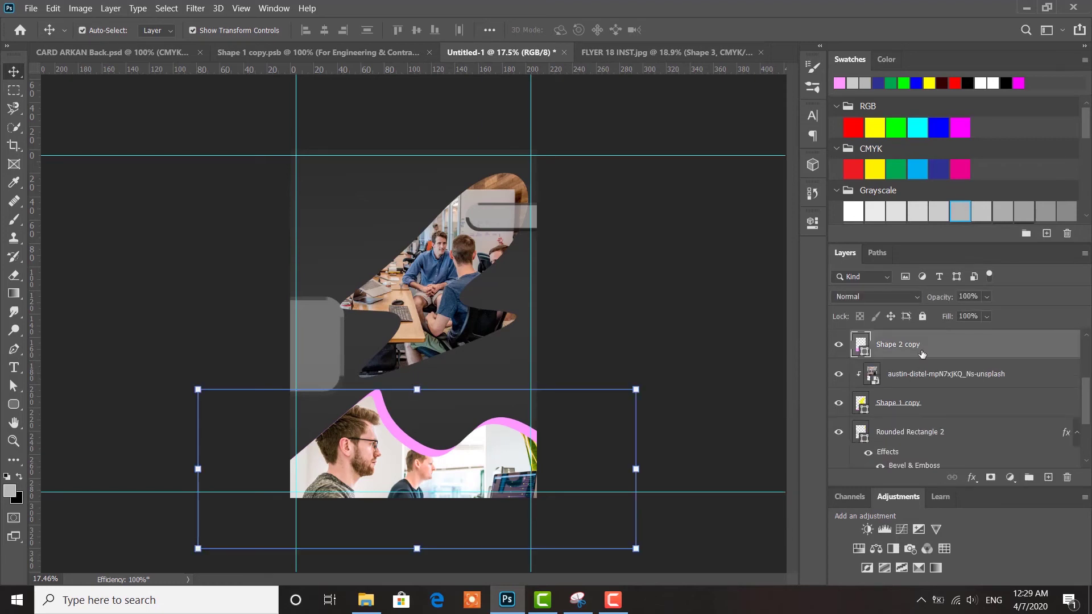
double_click(905, 357)
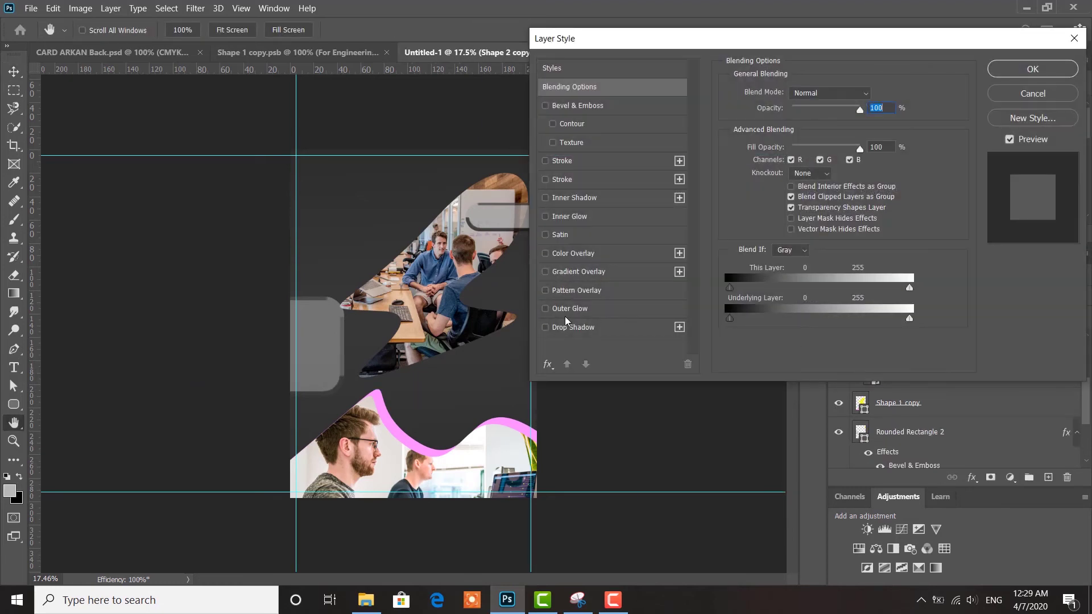
click(546, 272)
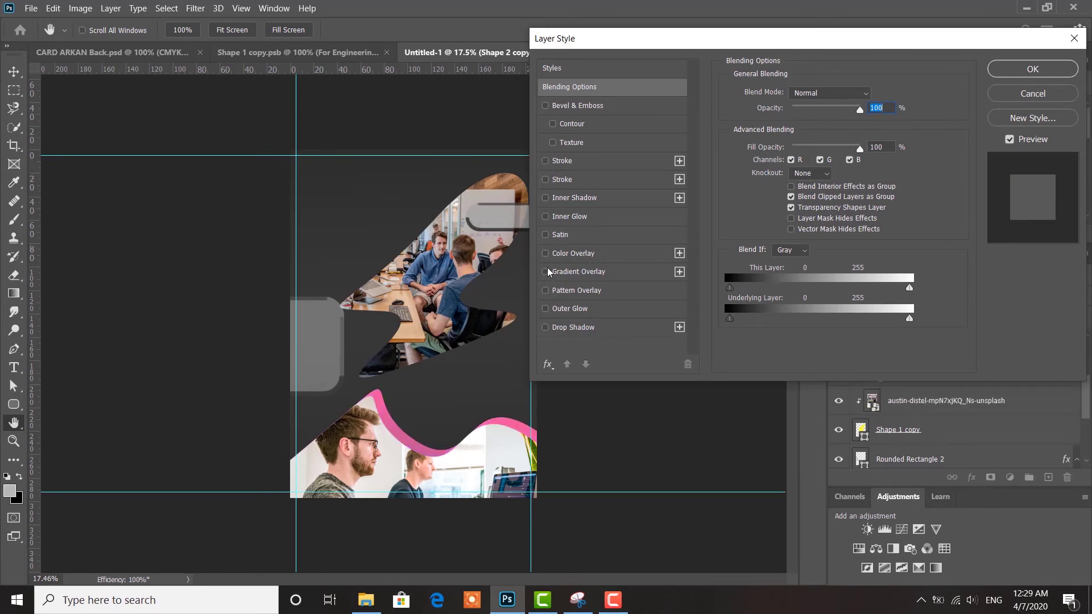
click(546, 272)
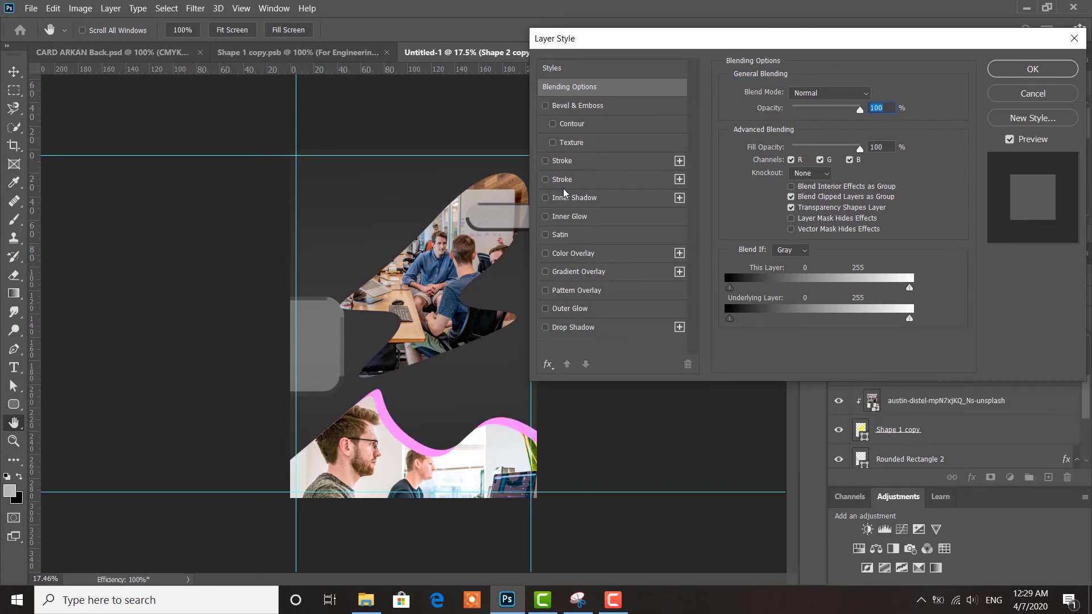
click(546, 198)
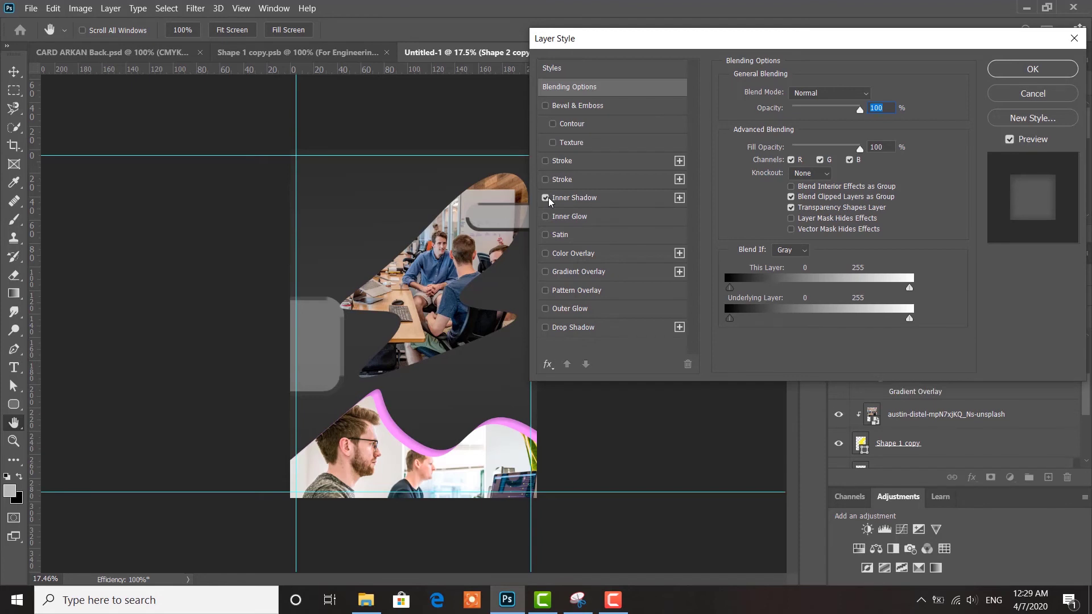
click(545, 328)
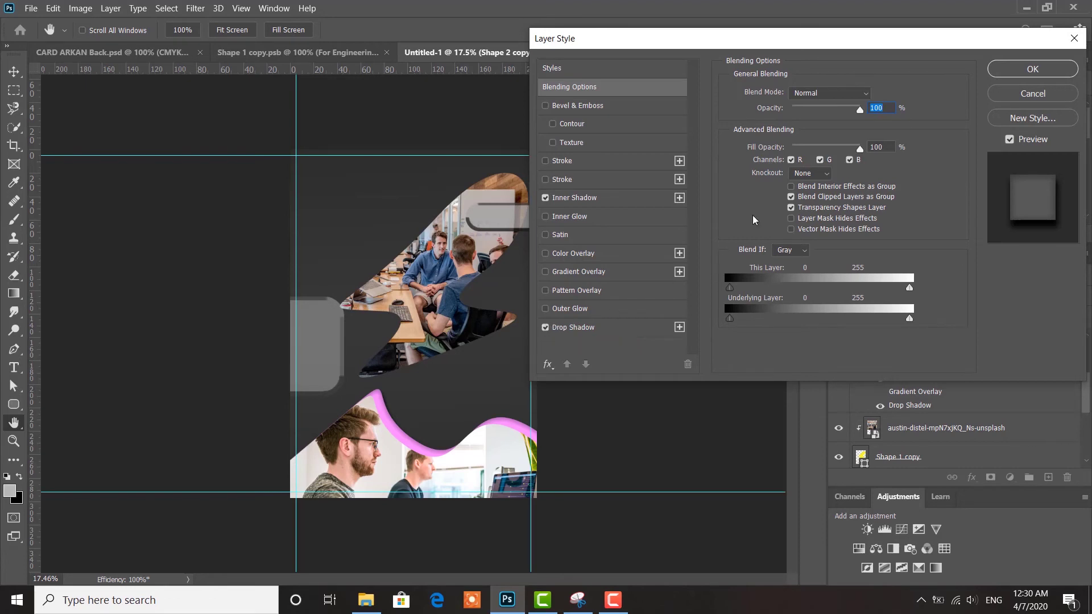
click(1032, 69)
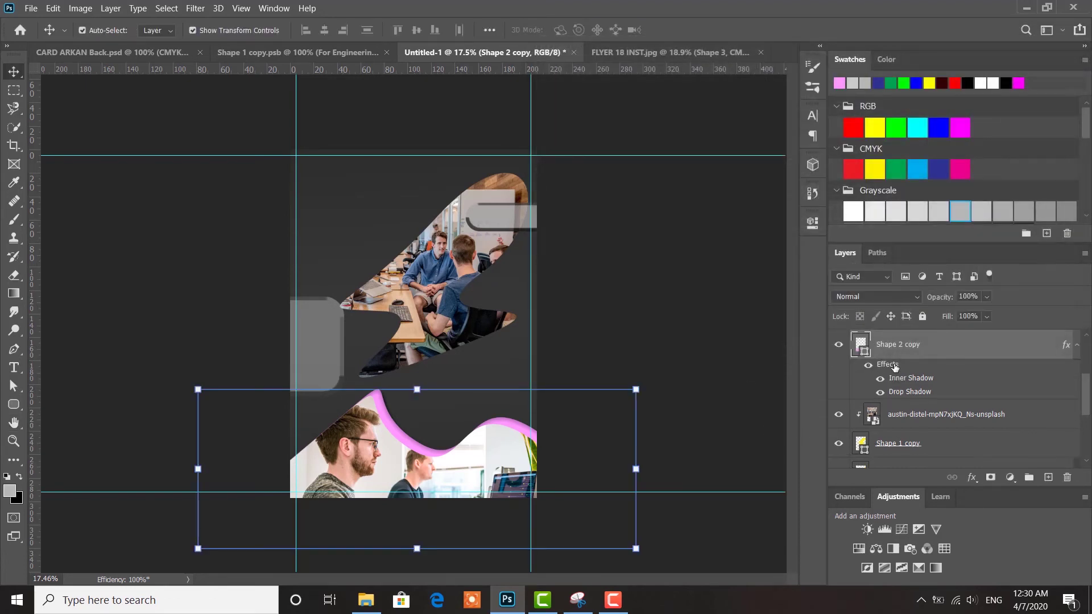
Duplicate the Shape 1 copy layer and recolor the unclipped copy beneath the upper photo's clipping shape pink (ff99ff)
click(927, 443)
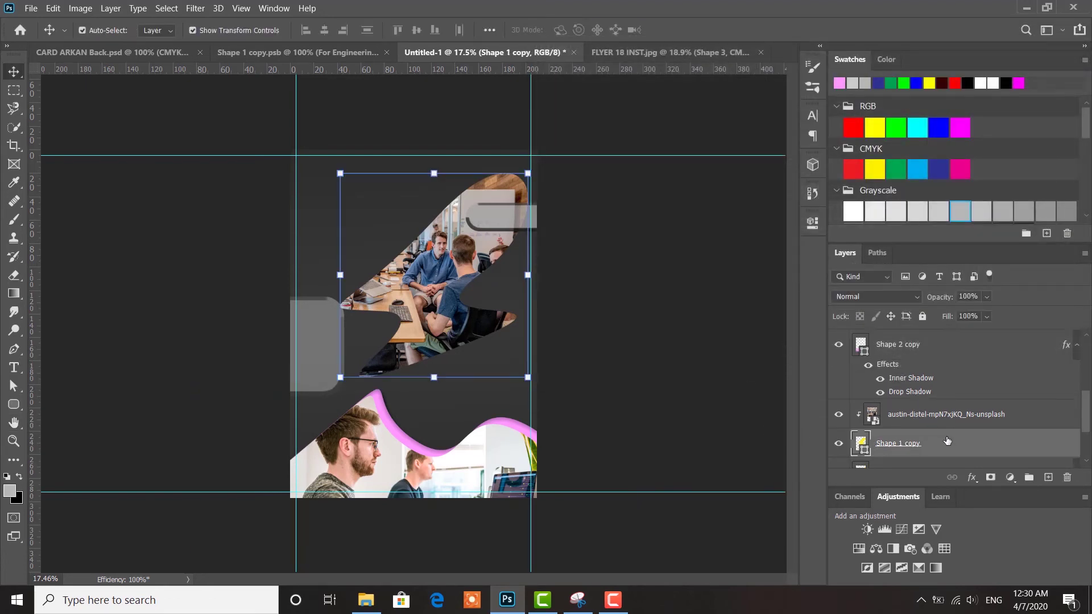
scroll(933, 439, down, 3)
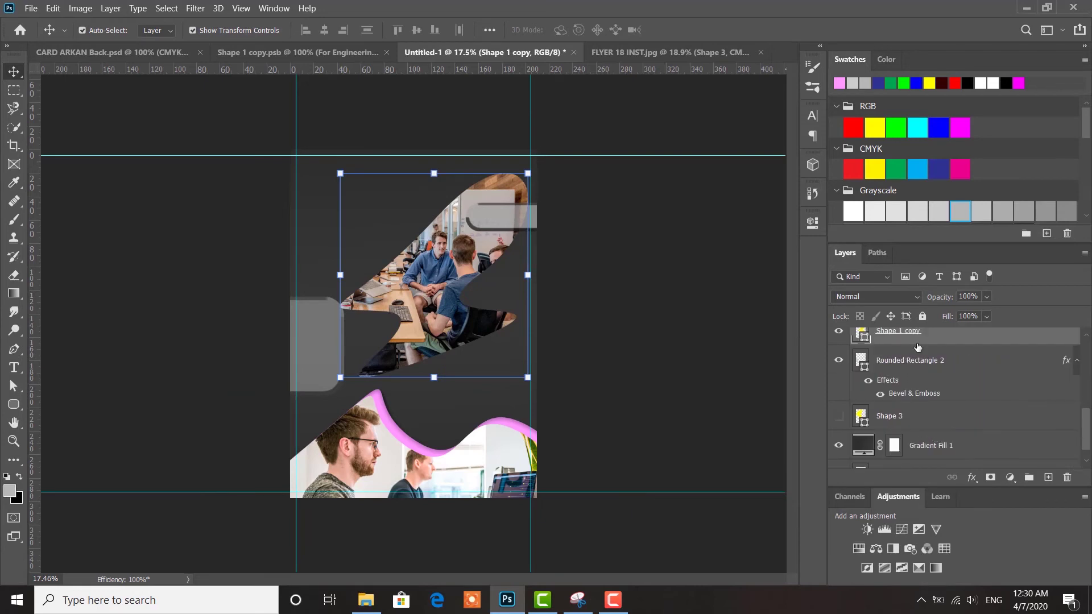
key(ctrl+j)
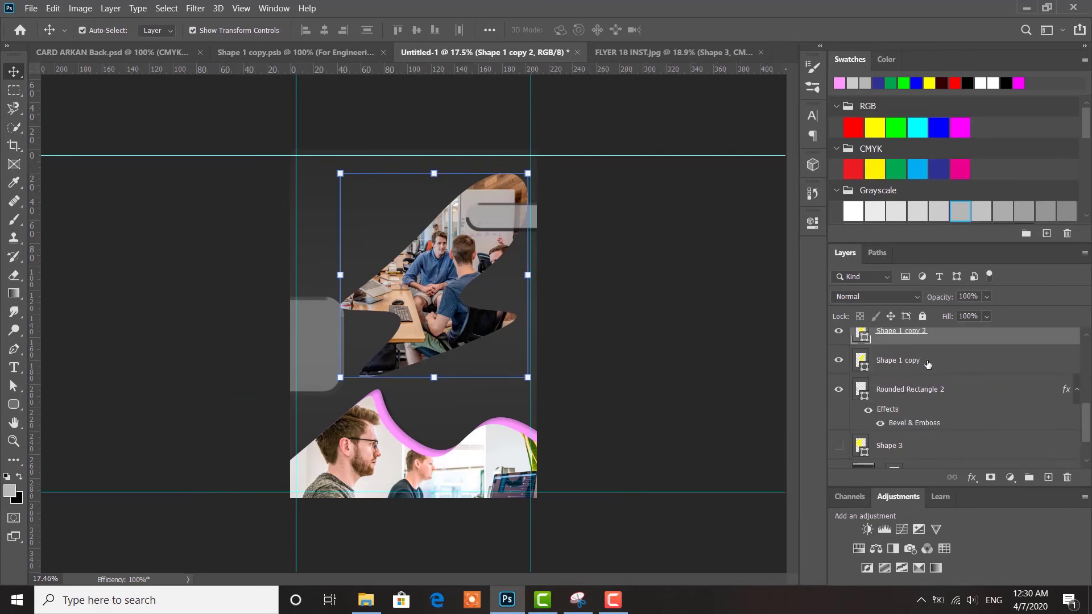
click(861, 360)
double_click(860, 360)
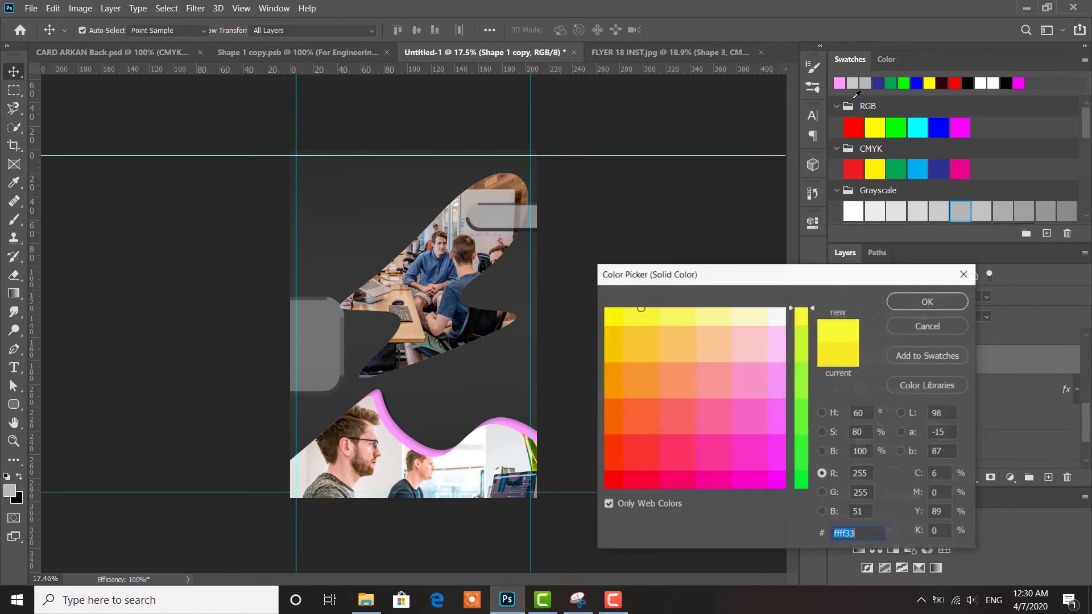
click(843, 86)
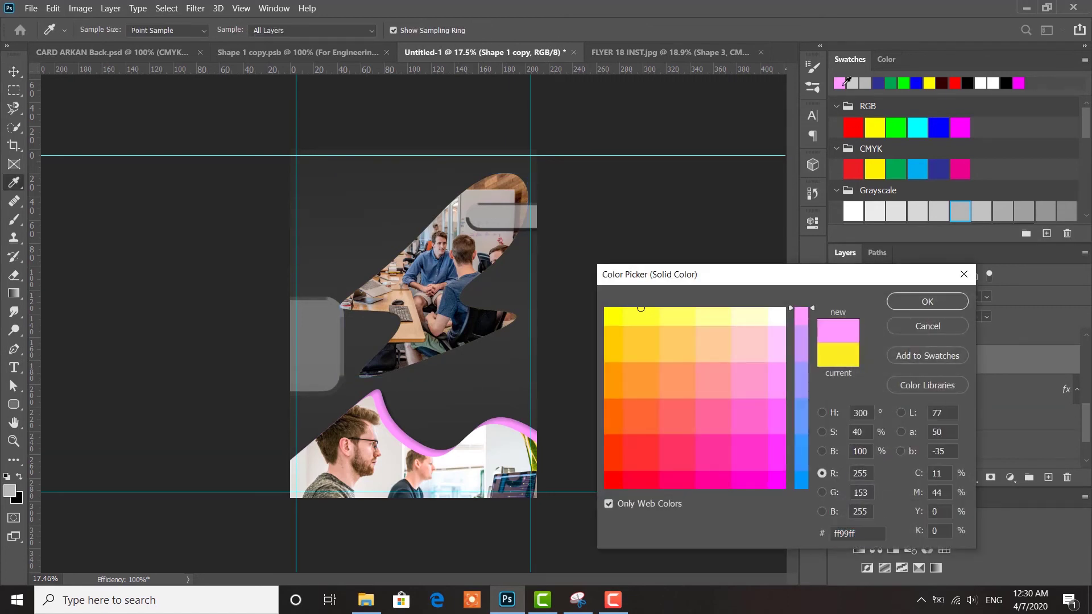
click(928, 302)
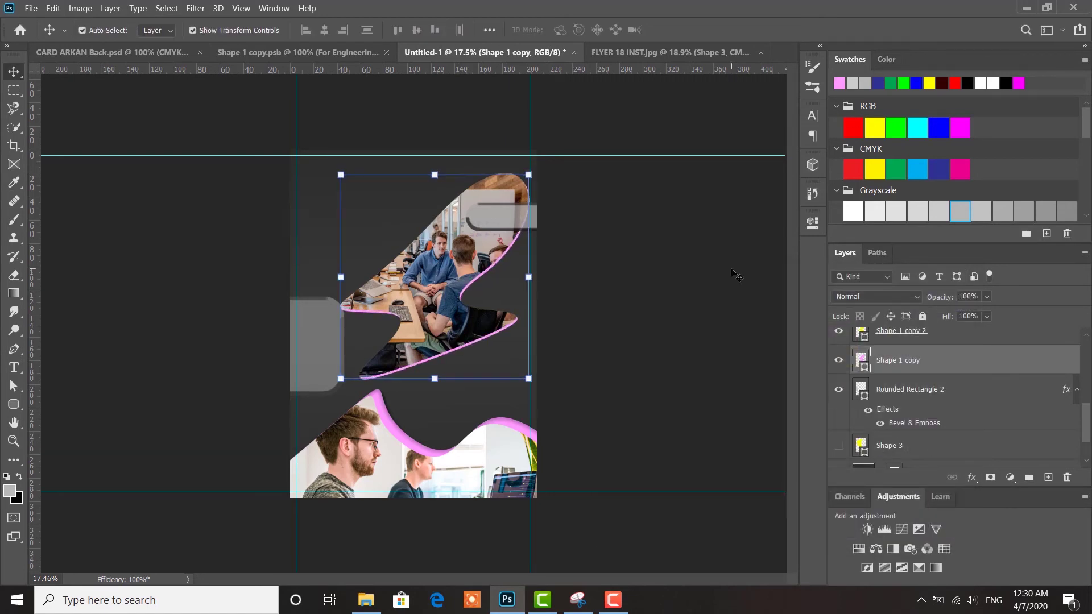
Nudge the pink Shape 1 copy down and to the right so it forms a curved border along the upper photo's lower and right edges
key(shift+Right)
key(shift+Right)
key(shift+Down)
key(shift+Down)
key(shift+Down)
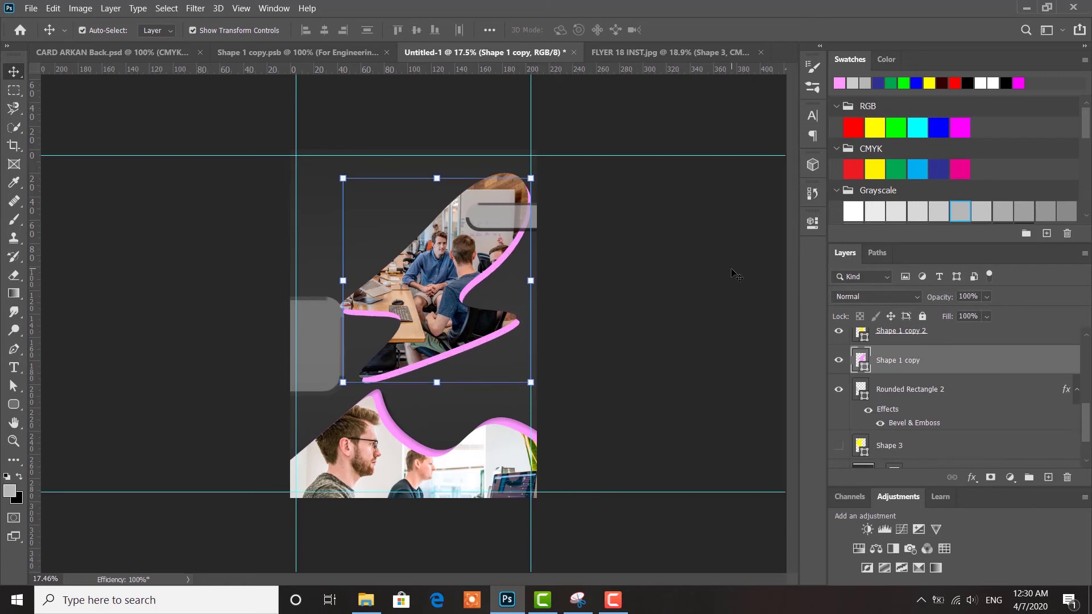
key(shift+Right)
key(shift+Down)
key(shift+Right)
key(shift+Down)
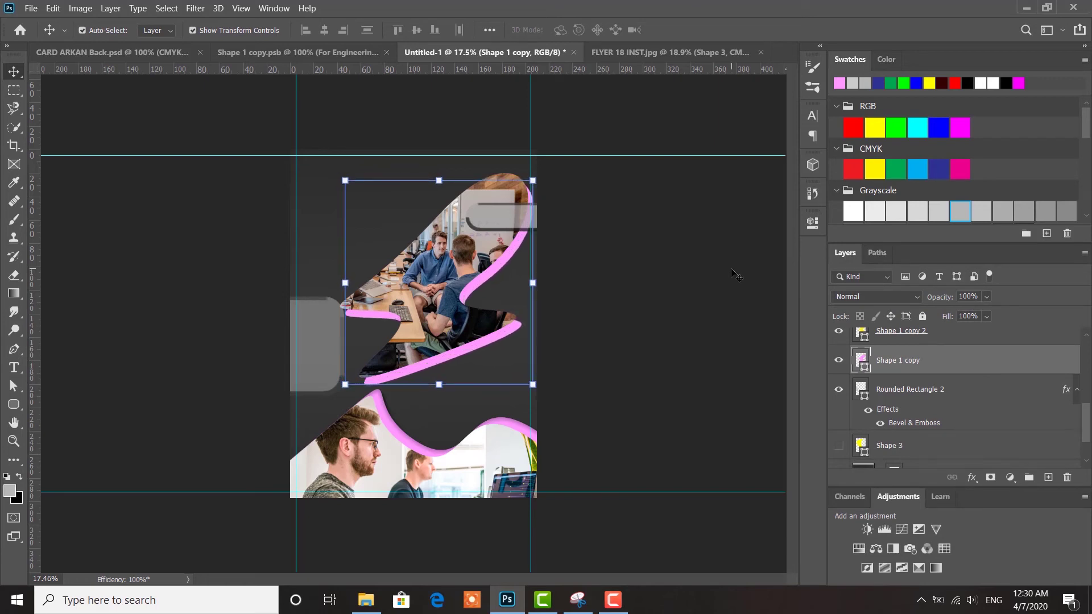
key(shift+Down)
key(shift+Right)
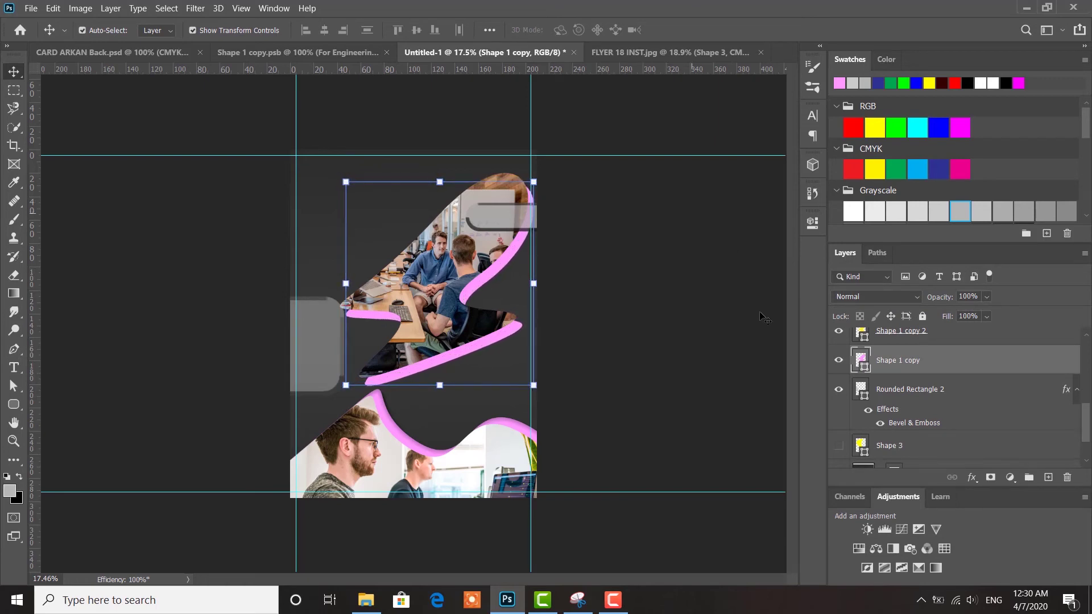
Add an Inner Glow and a Drop Shadow to the pink Shape 1 copy layer
double_click(960, 366)
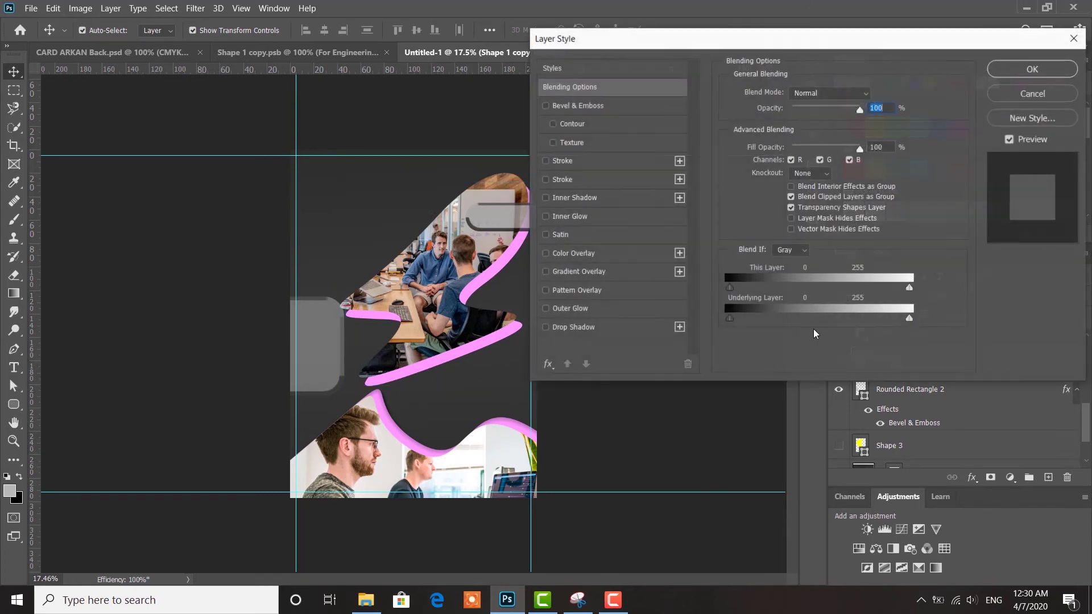
click(546, 273)
click(546, 272)
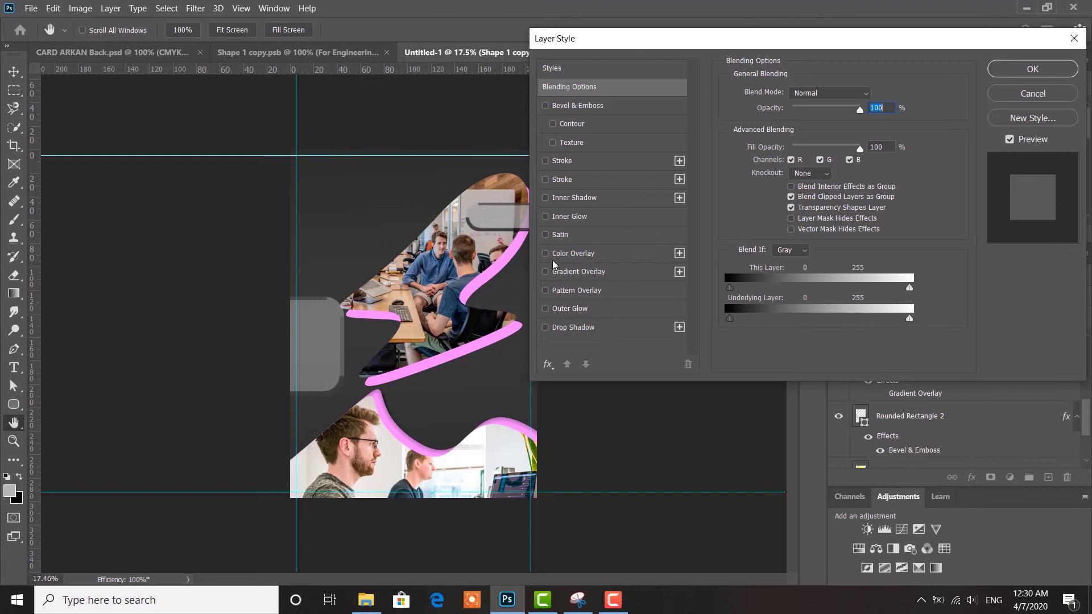
click(545, 217)
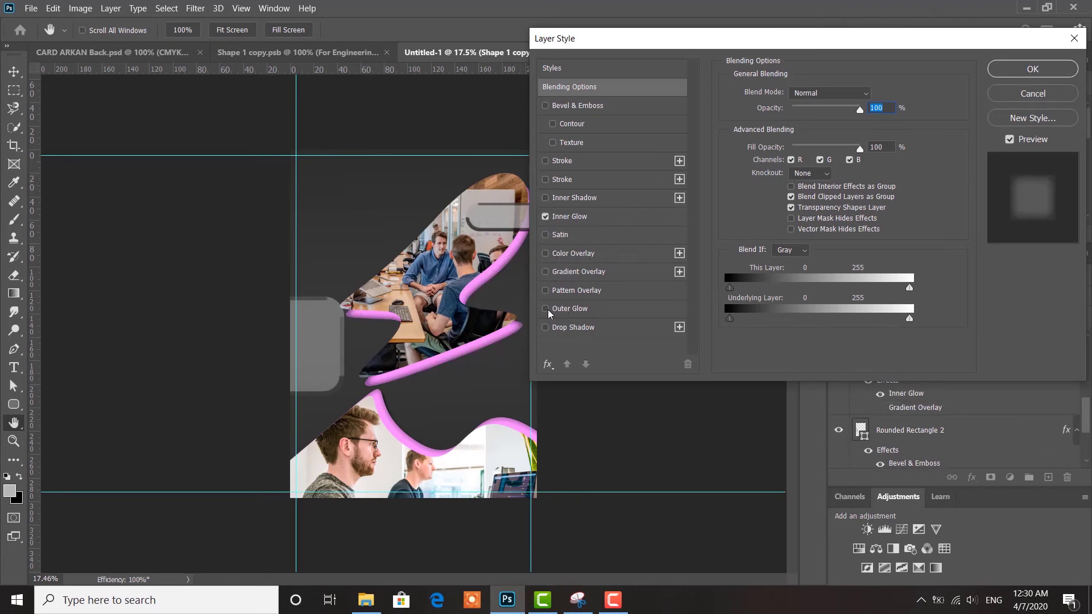
click(546, 329)
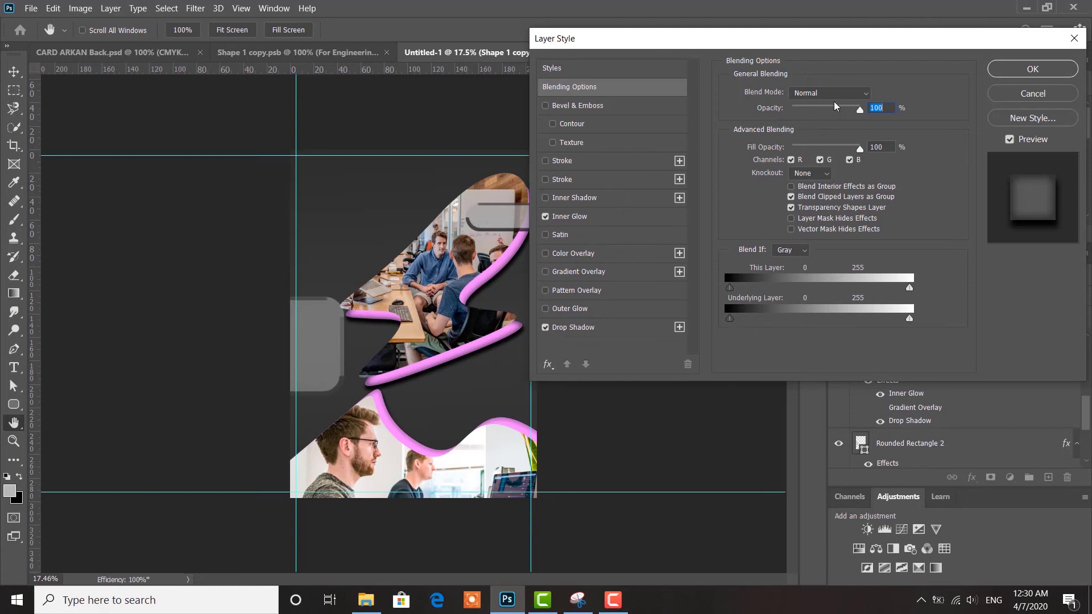
drag(840, 108, 829, 108)
drag(829, 109, 828, 110)
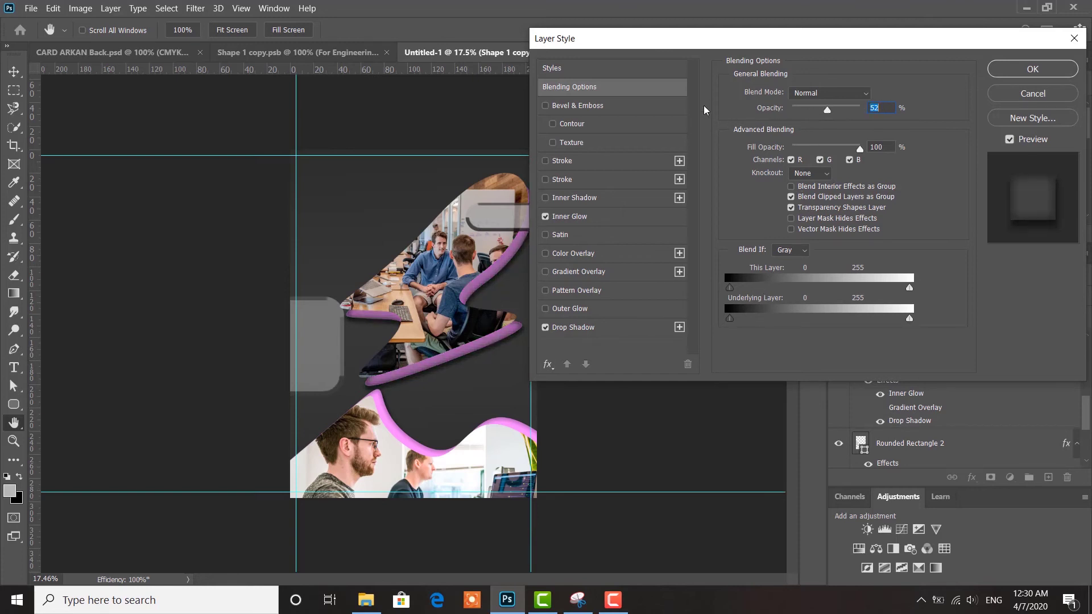
drag(847, 110, 867, 112)
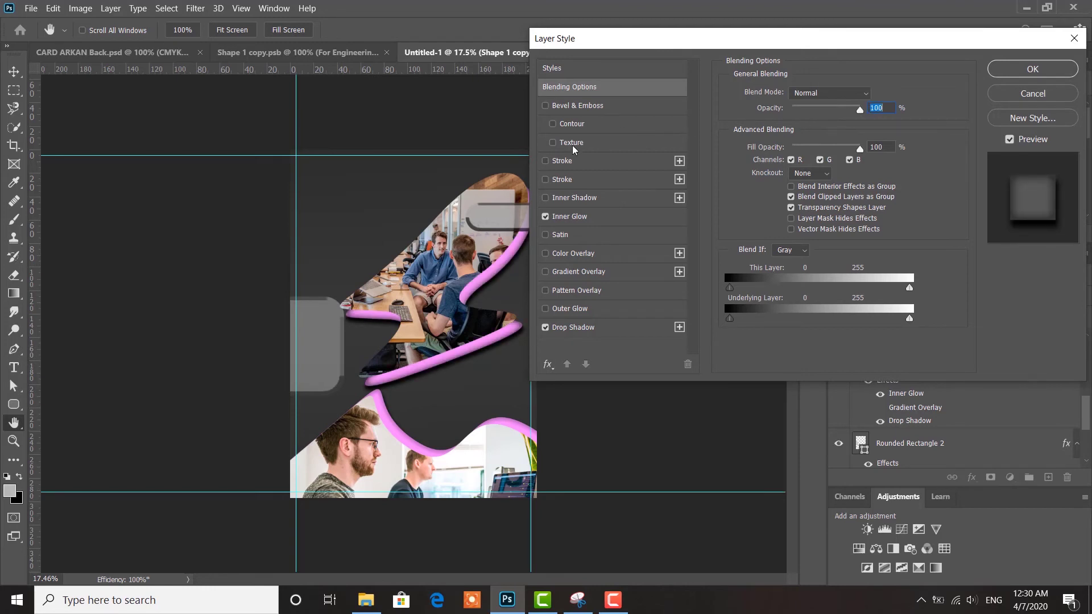
Set the Shape 1 copy layer's Drop Shadow opacity to 43%, apply the layer style and deselect the layer
click(572, 328)
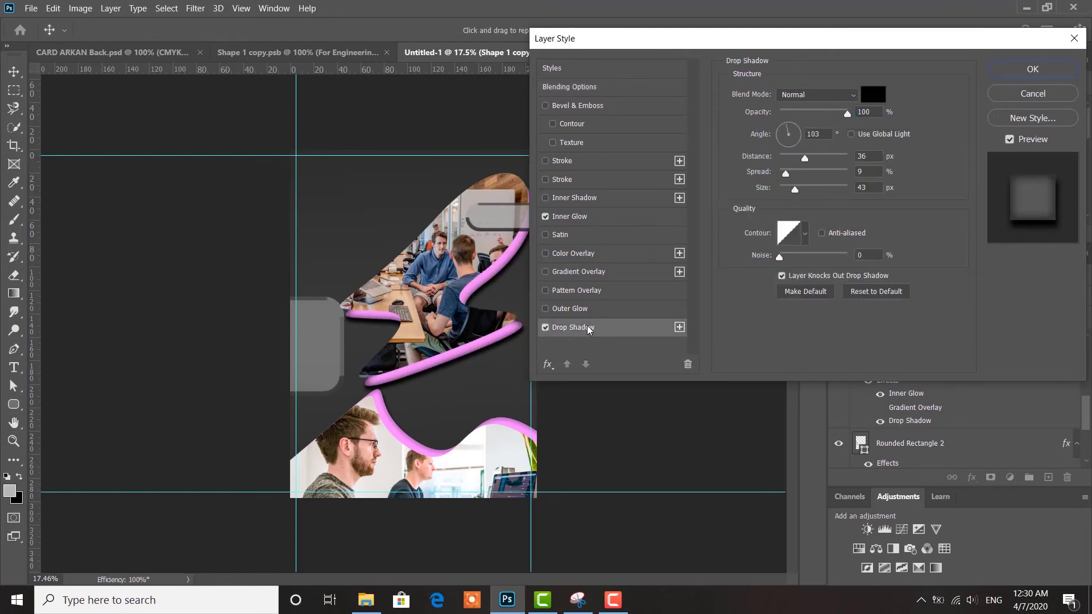
drag(824, 114, 810, 121)
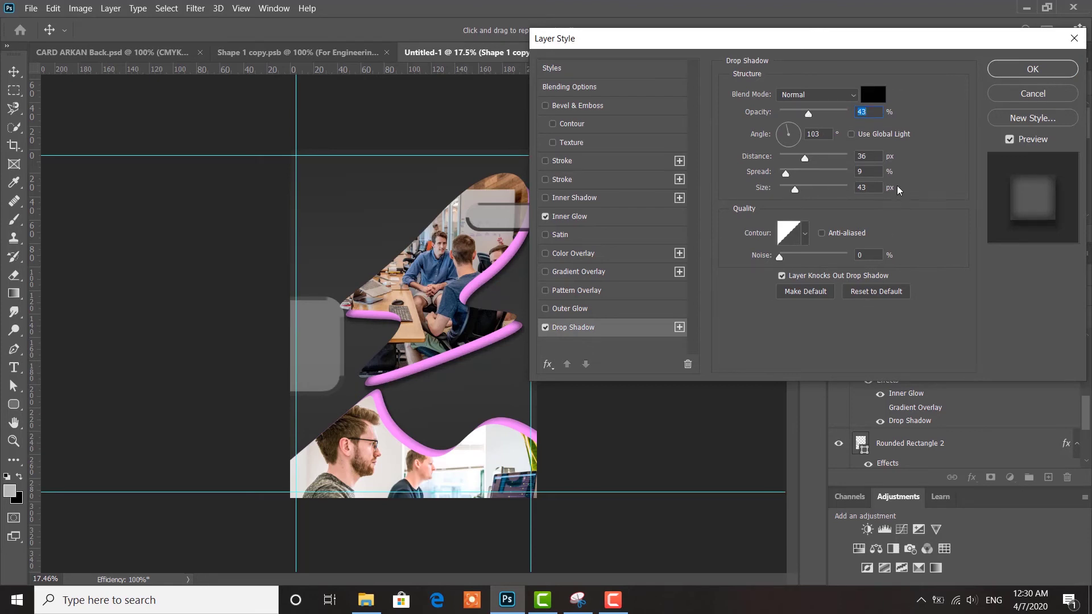
click(1016, 71)
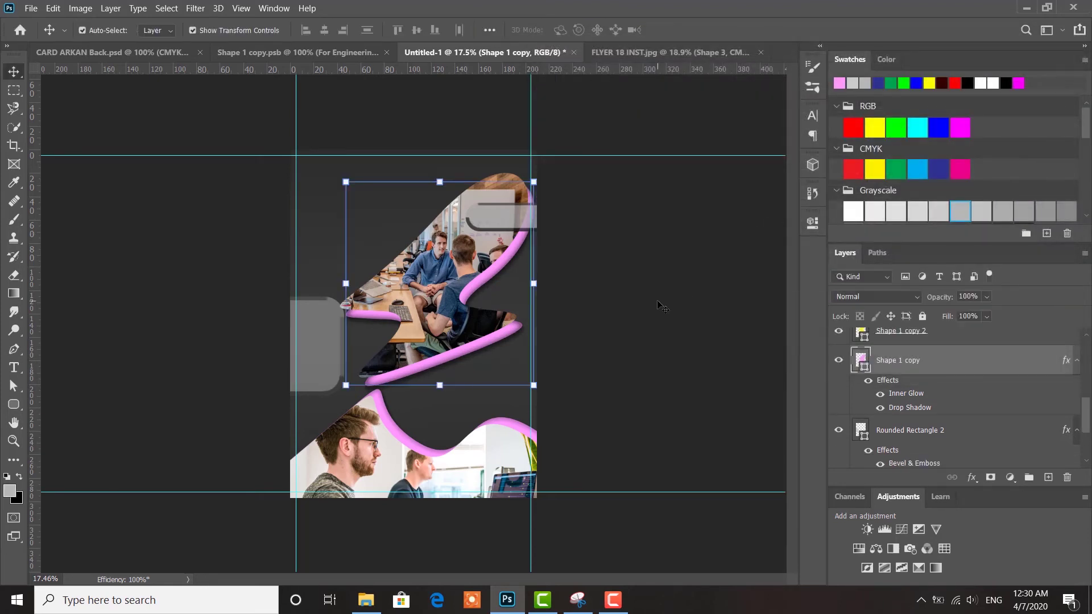
click(666, 320)
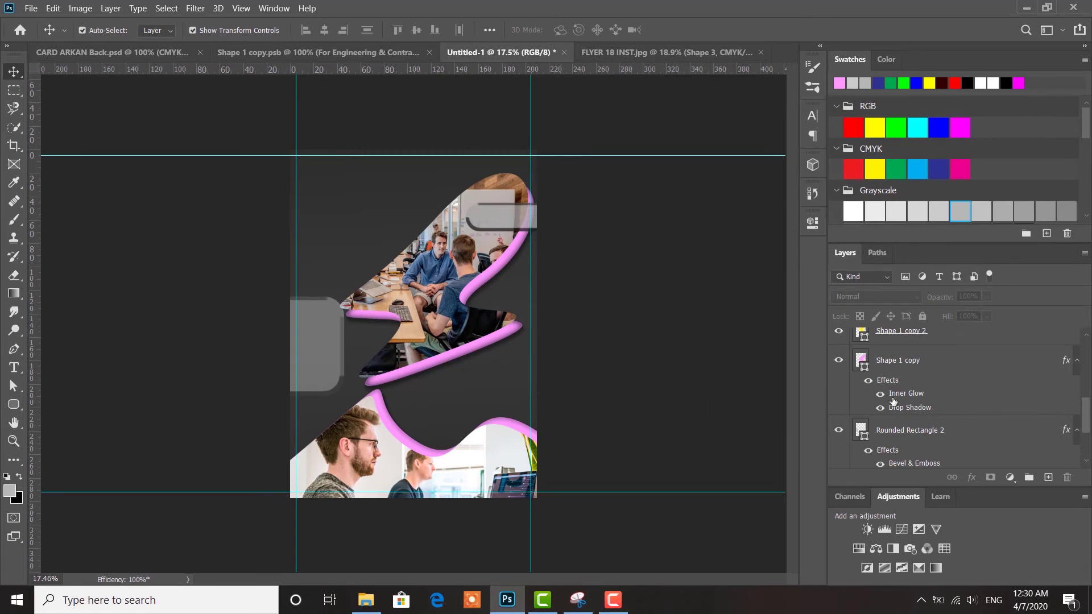
Show the hidden Shape 3 layer above Gradient Fill 1 and recolor it magenta (ff00ff)
scroll(892, 401, down, 3)
scroll(892, 402, down, 3)
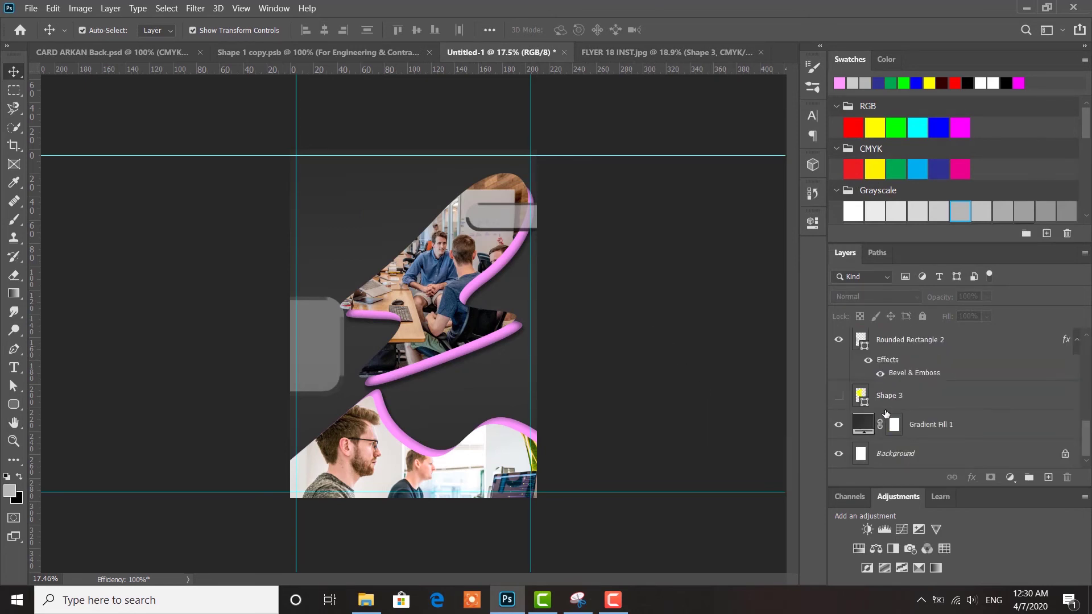
click(840, 397)
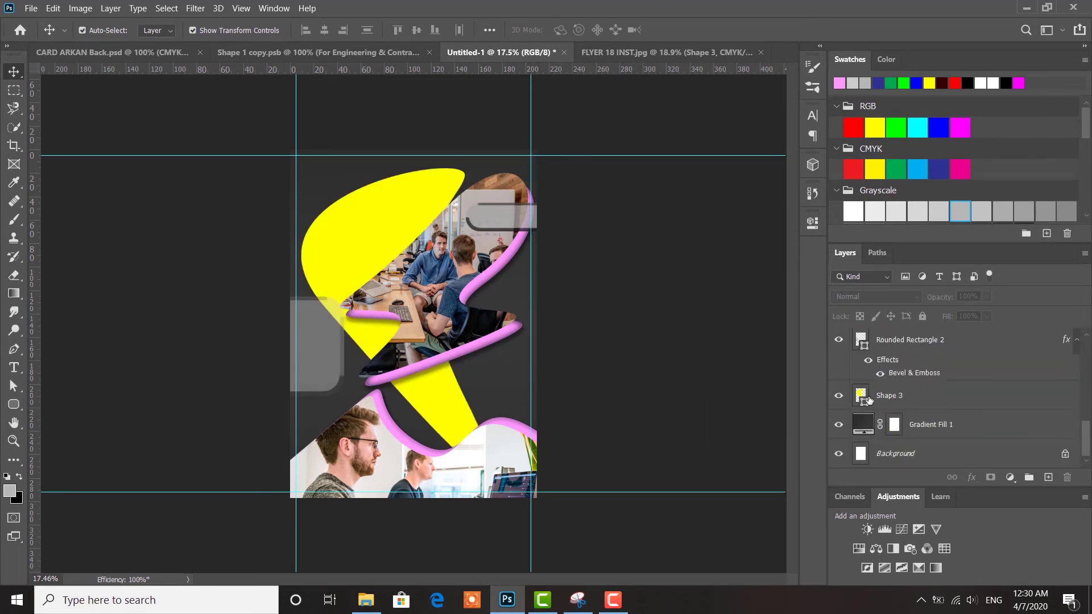
click(864, 396)
double_click(864, 396)
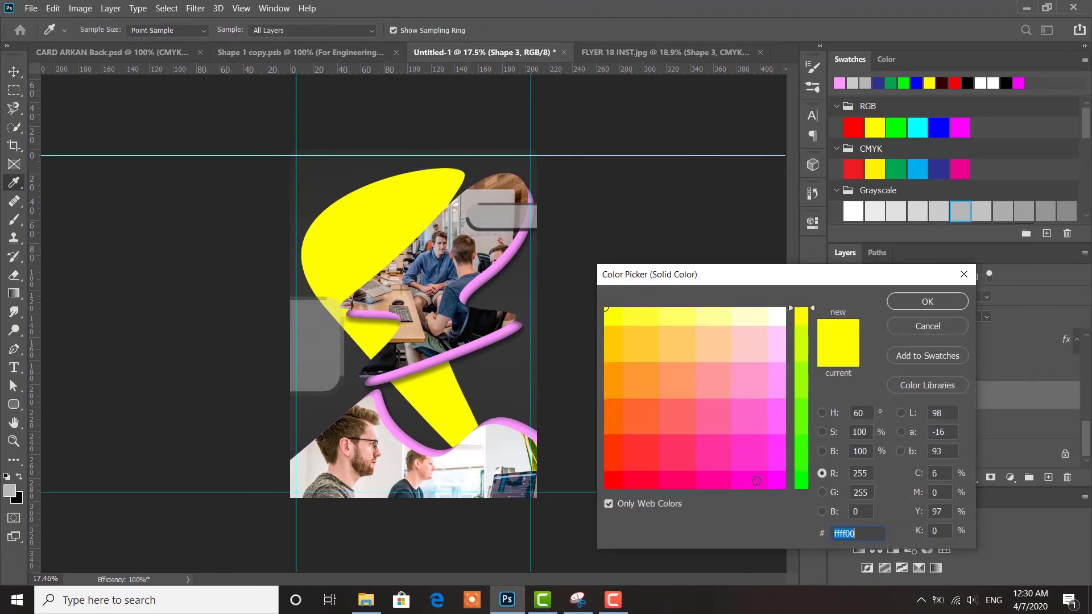
click(779, 485)
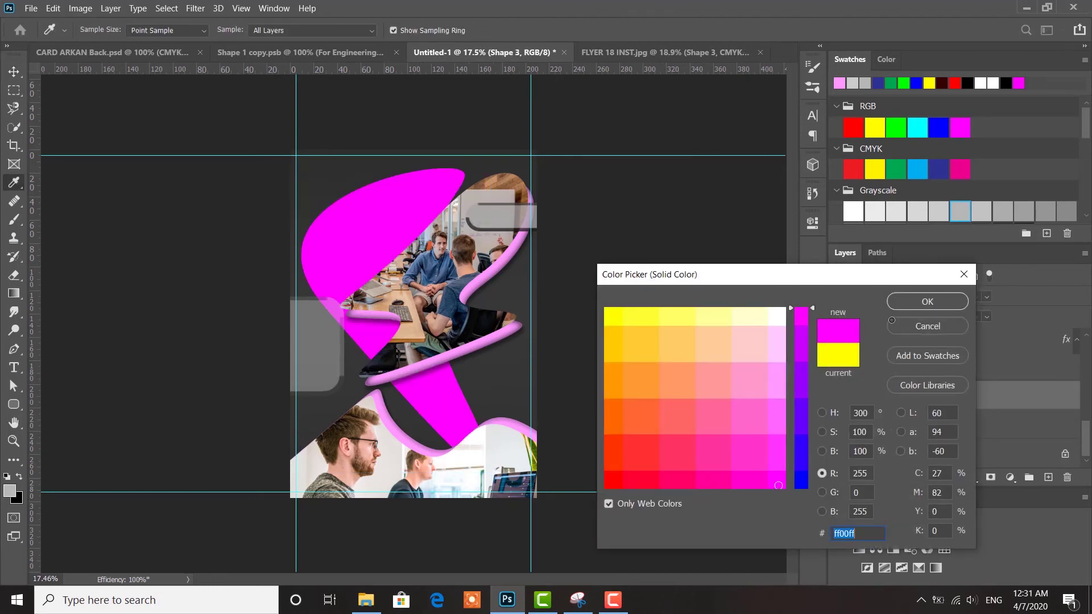
click(903, 302)
Keep the Shape 3 layer's blend mode at Normal and set its opacity to 34%
click(906, 299)
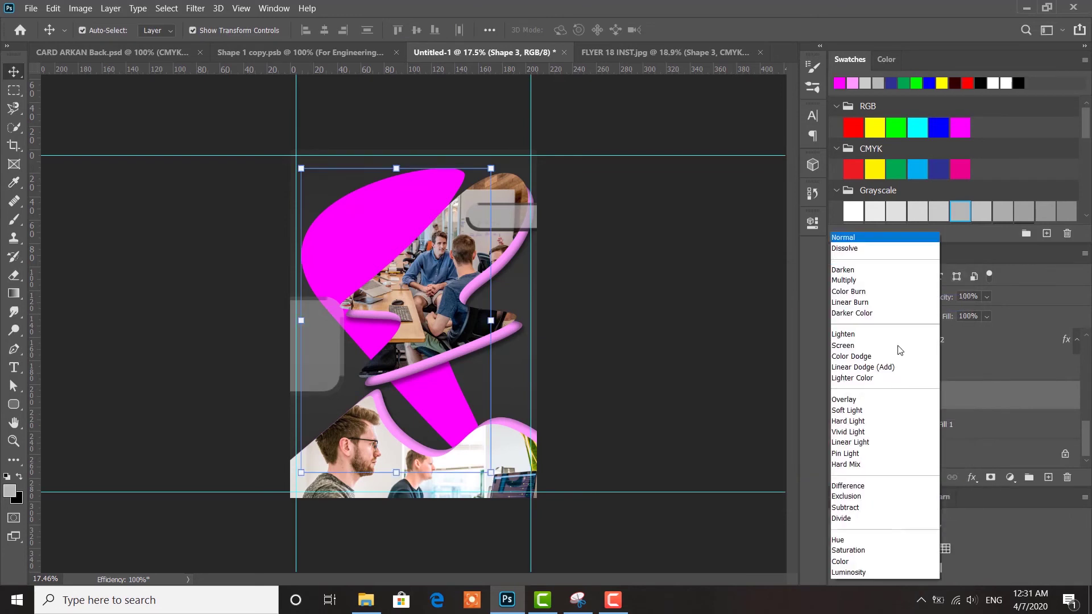
click(754, 337)
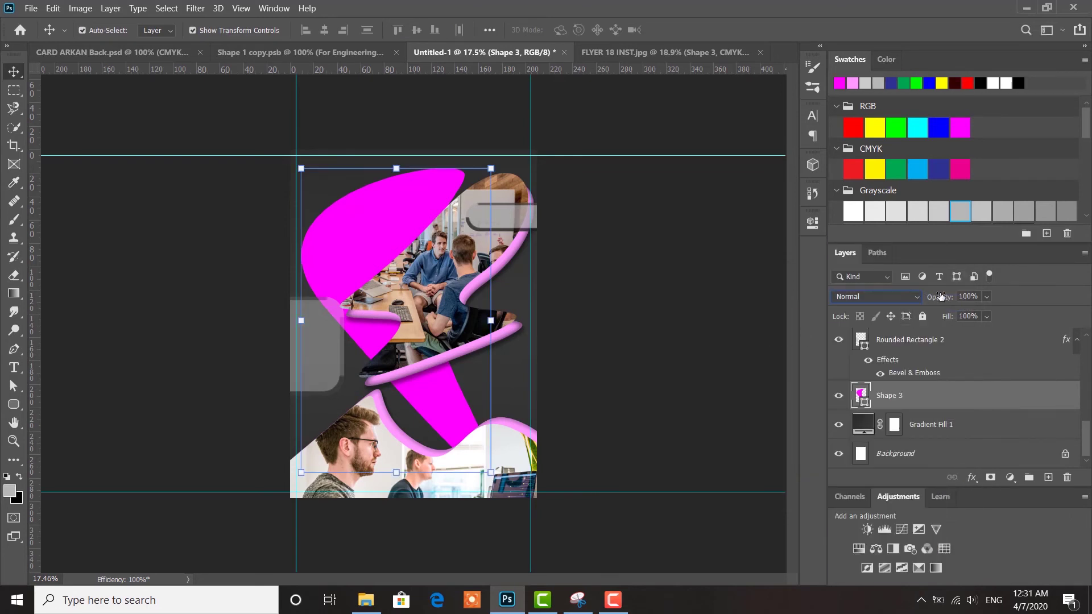
mouse_move(942, 297)
mouse_down()
mouse_move(910, 297)
mouse_move(946, 298)
mouse_move(932, 299)
mouse_up()
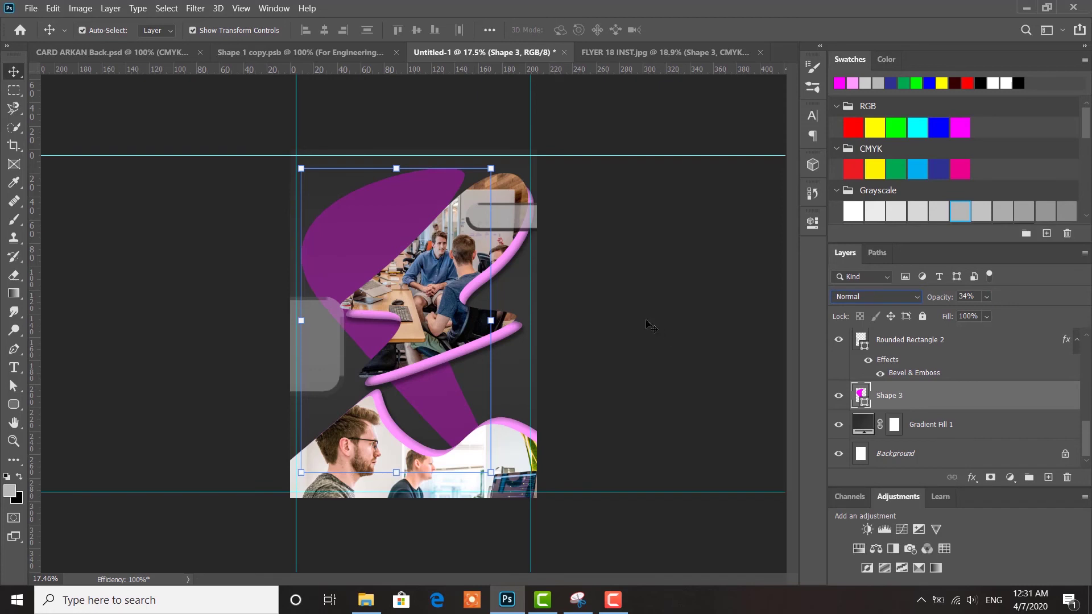
Add a layer mask to the Shape 3 layer and choose the 174 px textured brush tip for the Brush tool
click(671, 337)
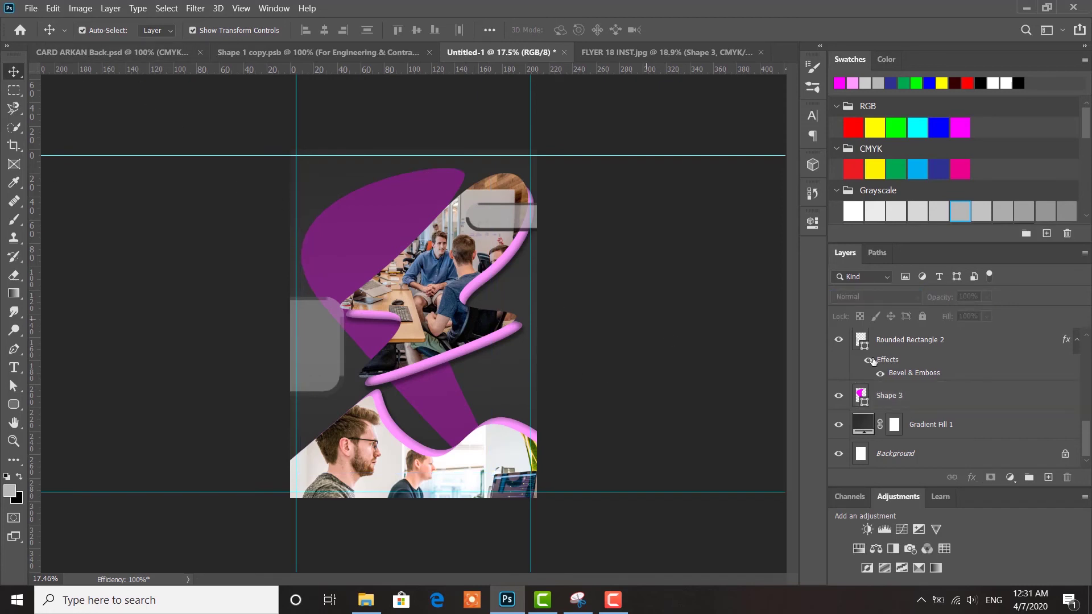
click(918, 394)
click(991, 478)
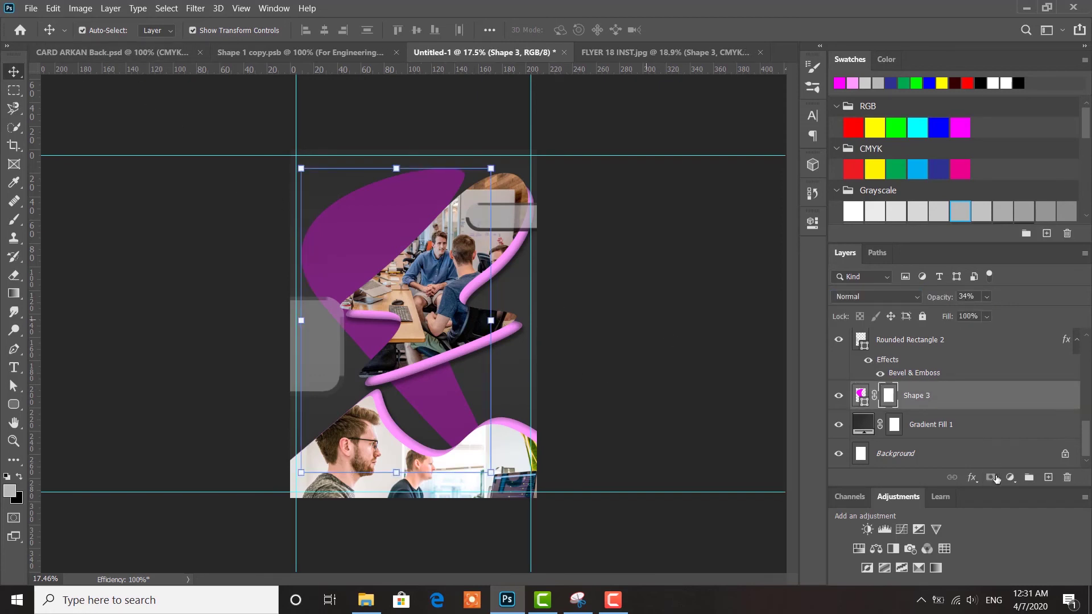
click(14, 219)
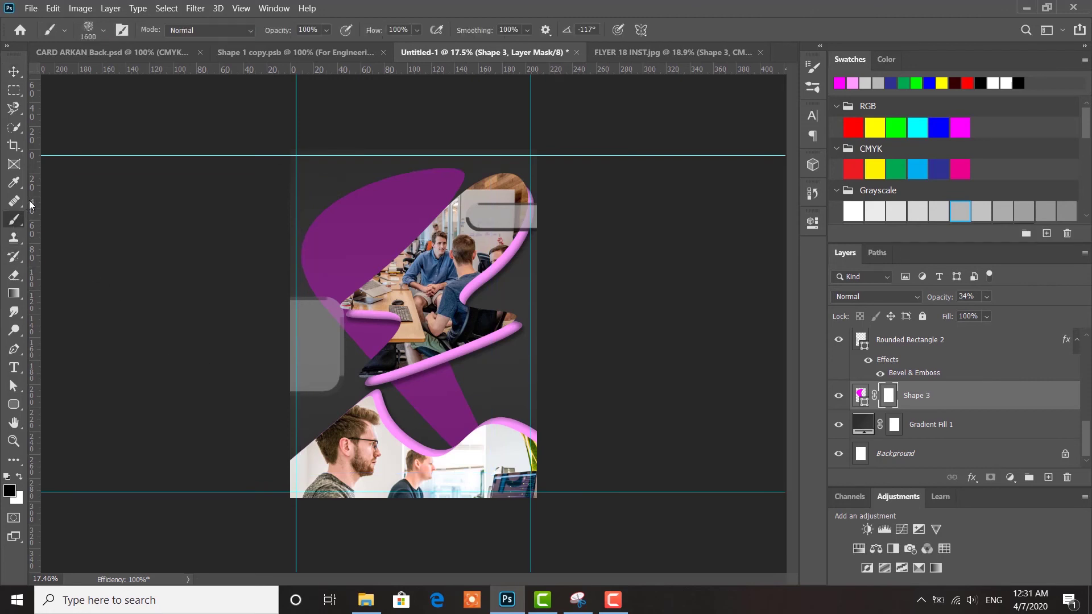
click(123, 32)
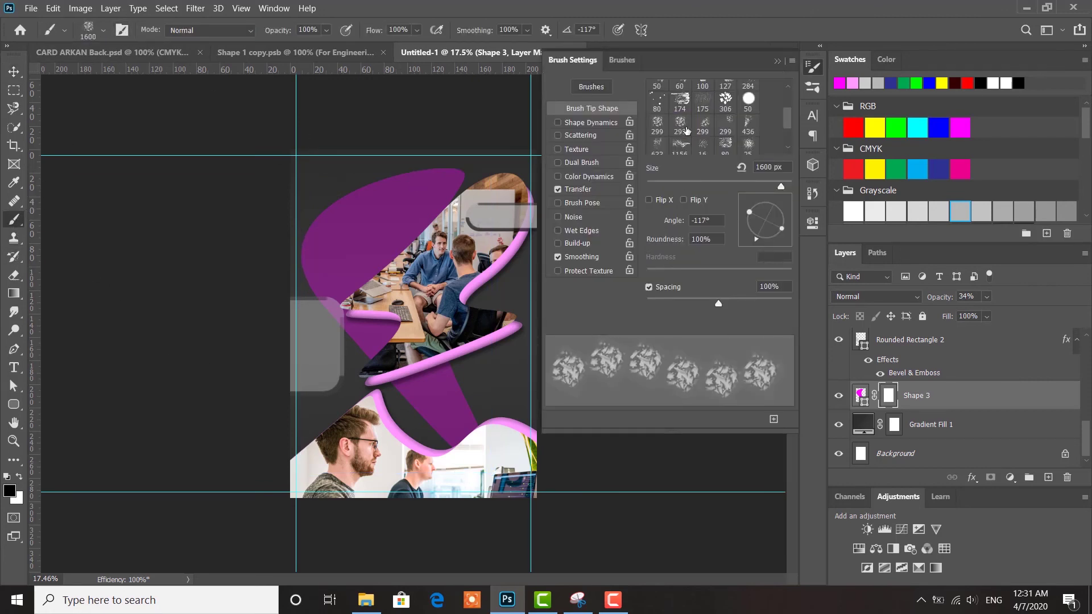
click(681, 108)
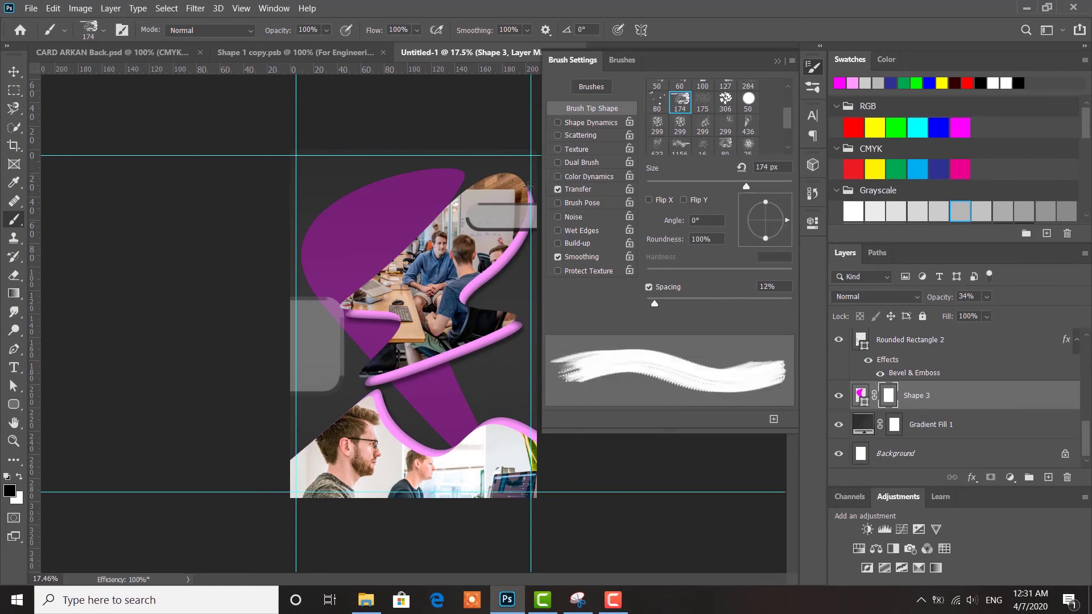
click(592, 60)
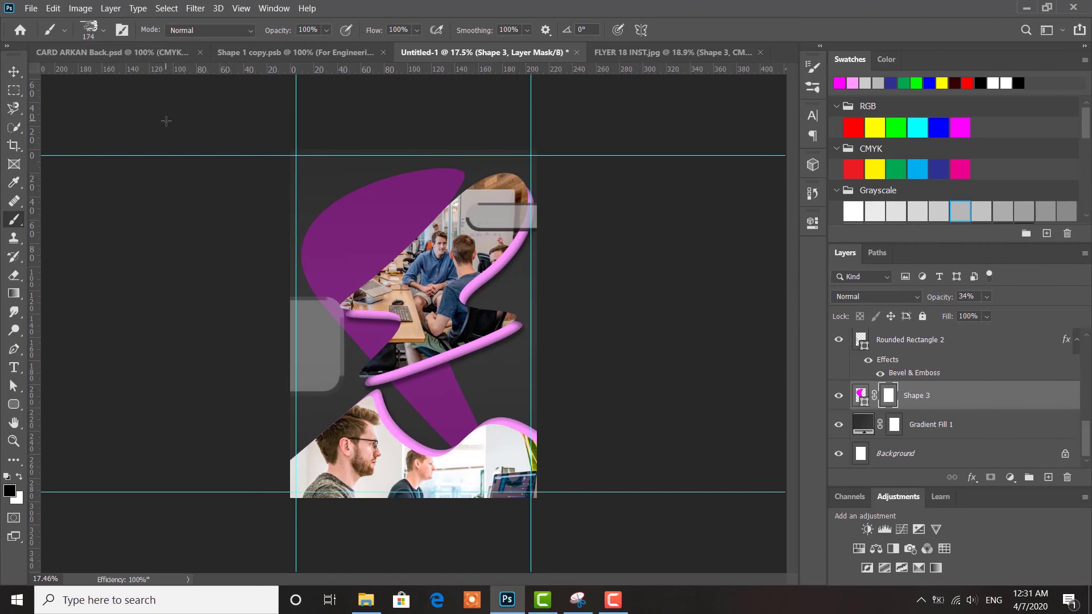
Enlarge the brush to 1800 px and paint black on the Shape 3 mask over the shape's upper end
key(bracketright)
key(bracketright)
key(bracketright)
key(bracketright)
key(bracketright)
key(bracketright)
key(bracketright)
key(bracketright)
key(bracketright)
key(bracketright)
key(bracketright)
key(bracketright)
key(bracketright)
key(bracketright)
key(bracketright)
key(bracketright)
drag(406, 191, 407, 212)
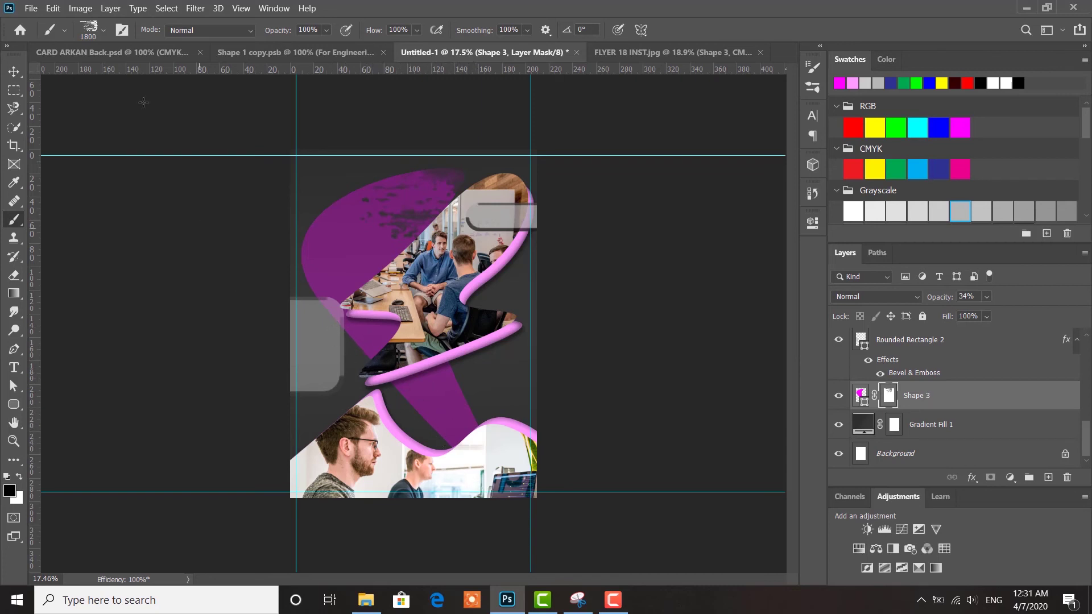
Rotate the brush tip to -85° and paint black on the Shape 3 mask over the shape's lower end
click(93, 29)
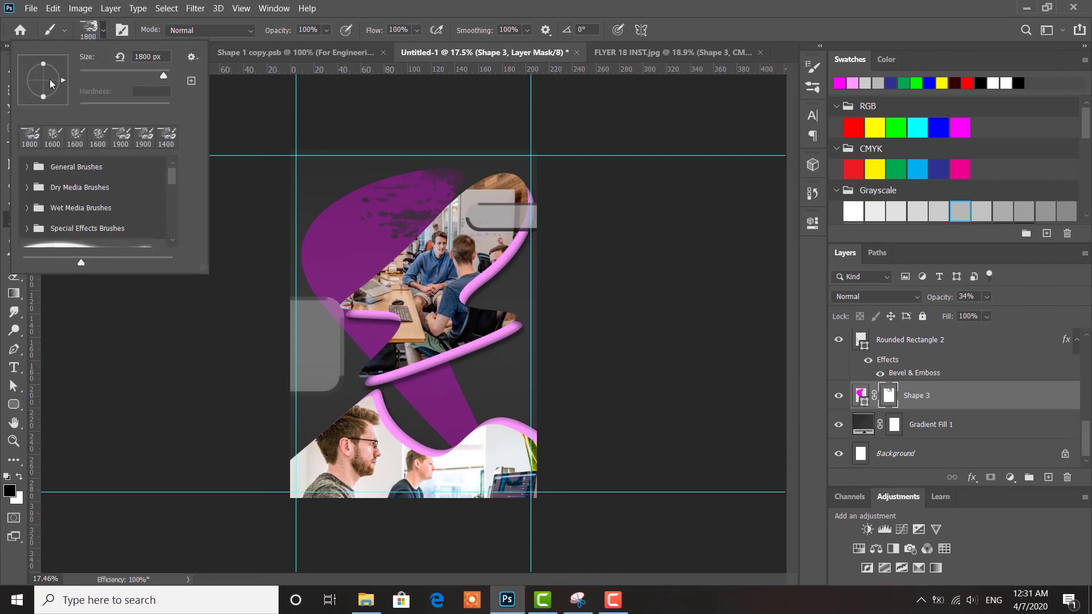
drag(58, 82, 45, 100)
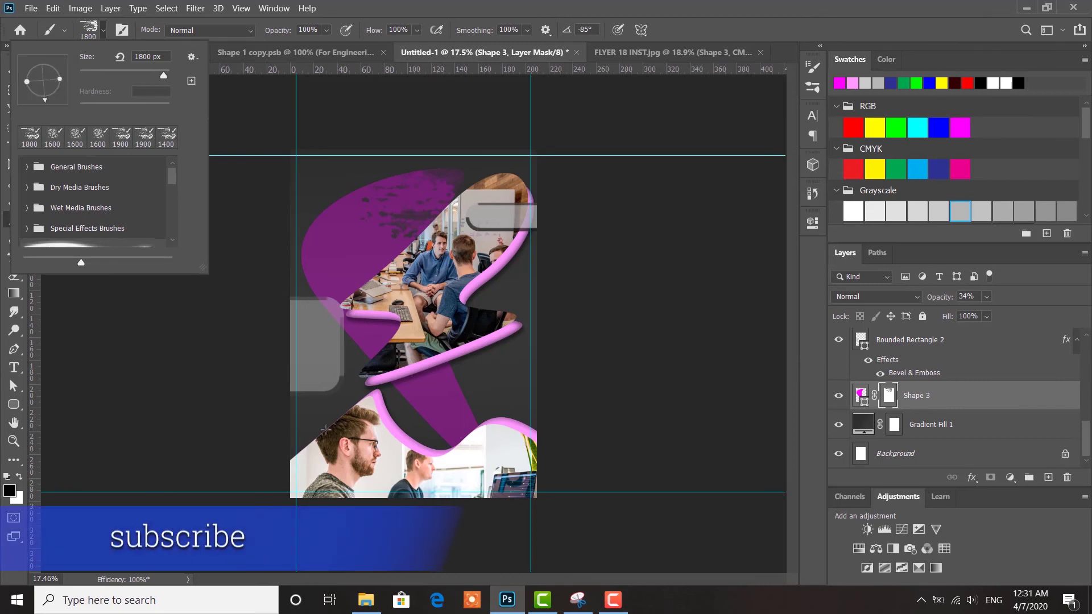
drag(453, 429, 458, 445)
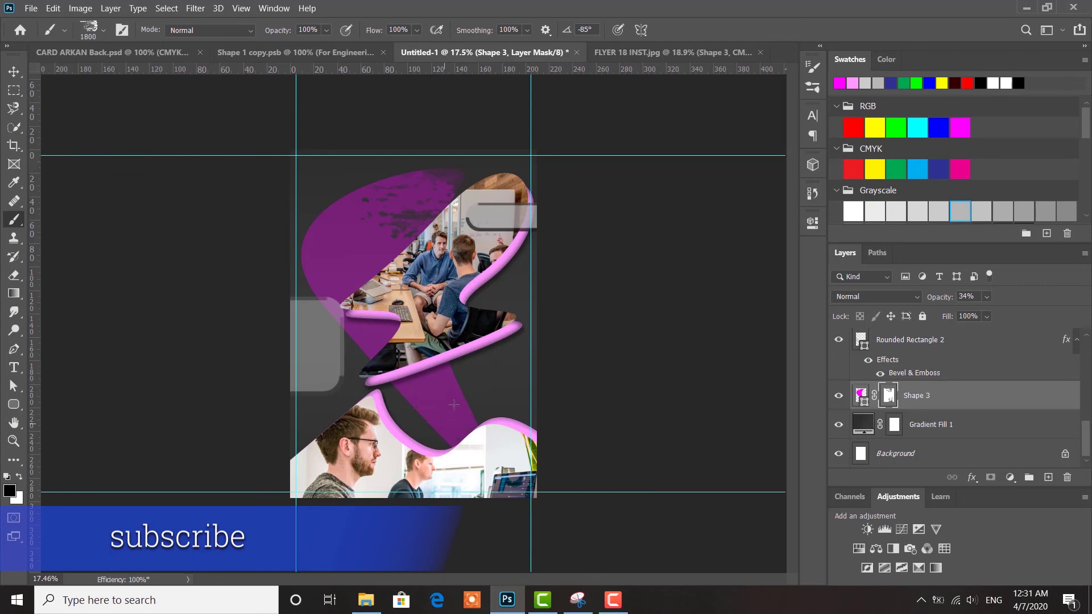
drag(424, 404, 500, 478)
Switch the brush to the first 299 px textured tip
click(90, 33)
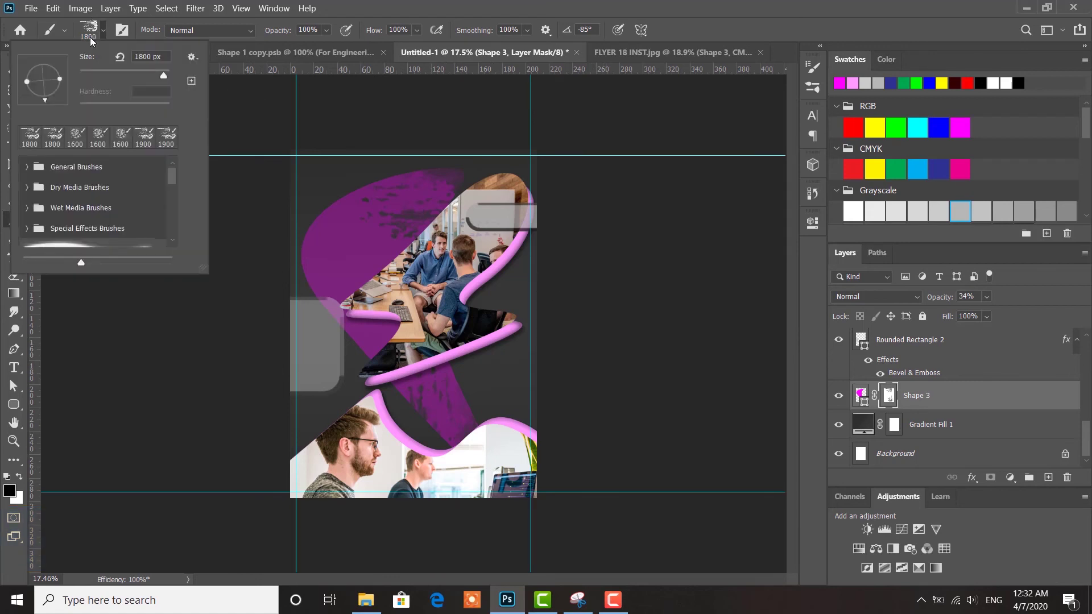
click(122, 30)
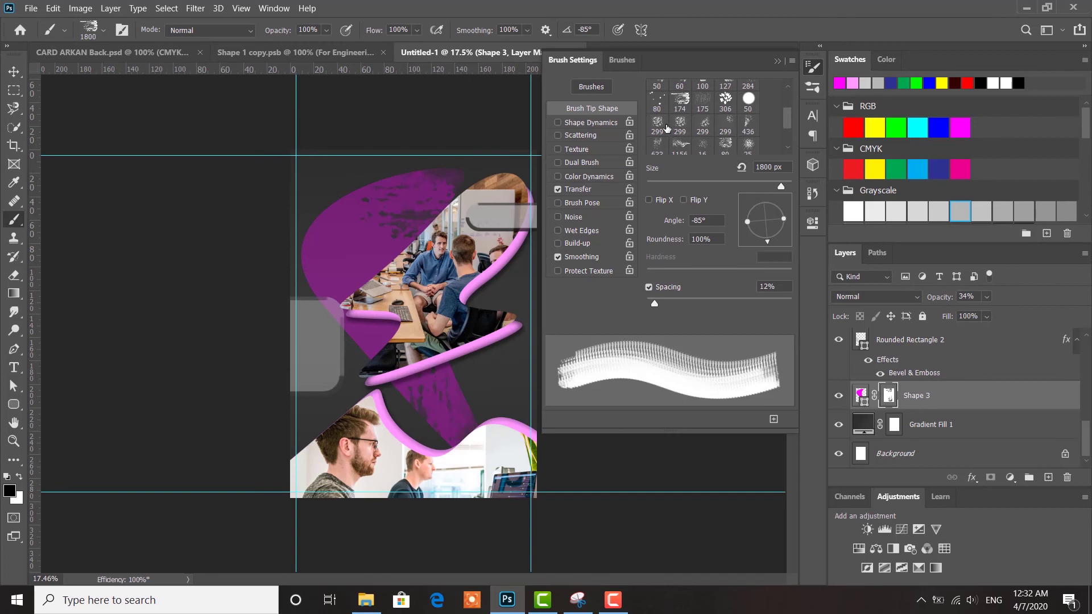
click(658, 127)
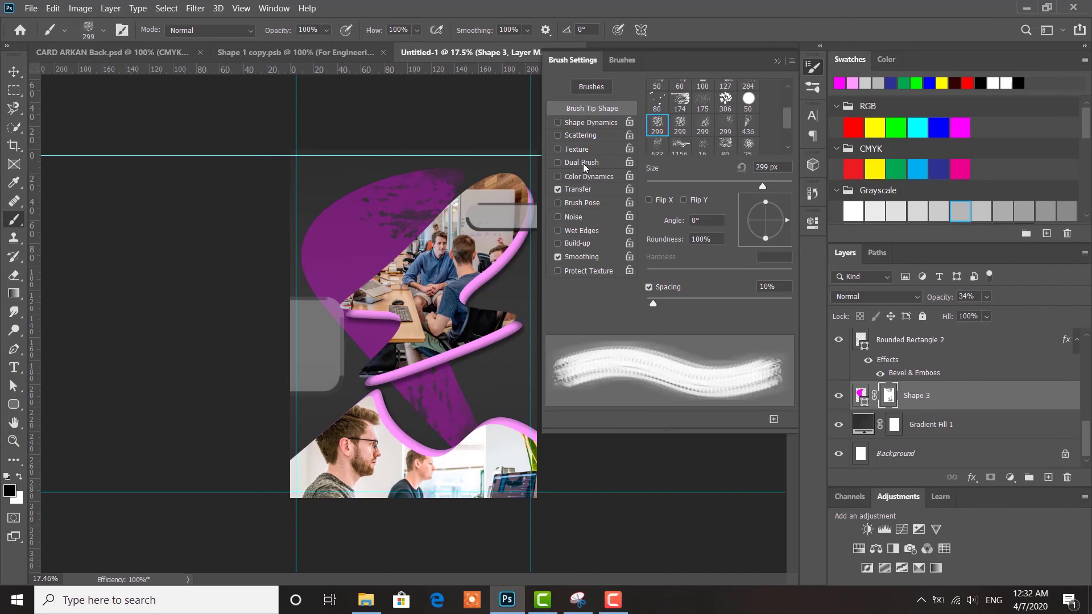
click(574, 62)
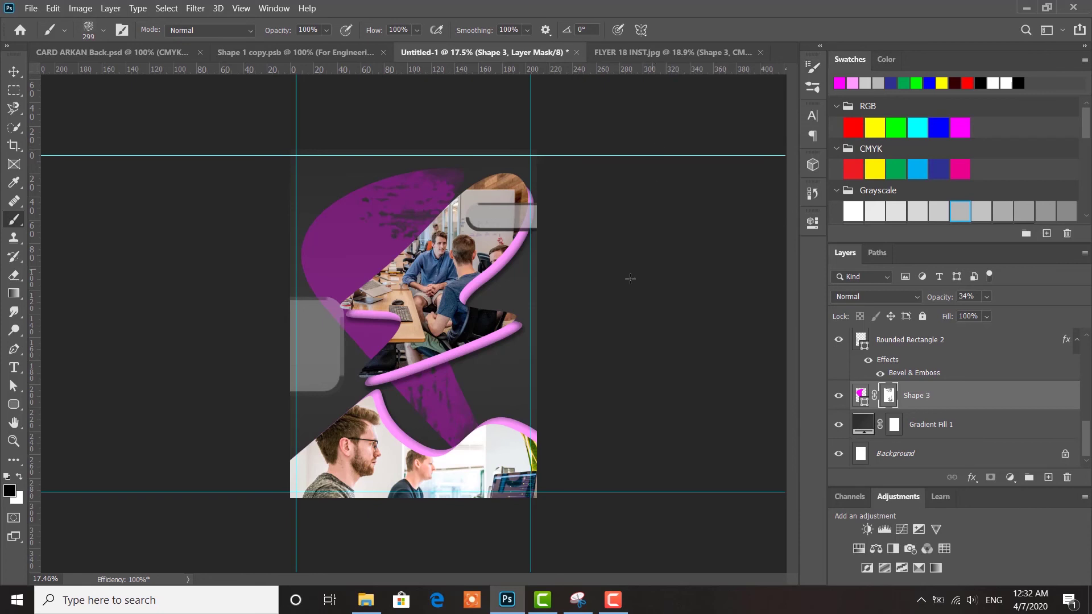
Stamp the Gradient Fill 1 mask in black with a 1300 px brush at the flyer's middle right edge and lower left edge
click(895, 429)
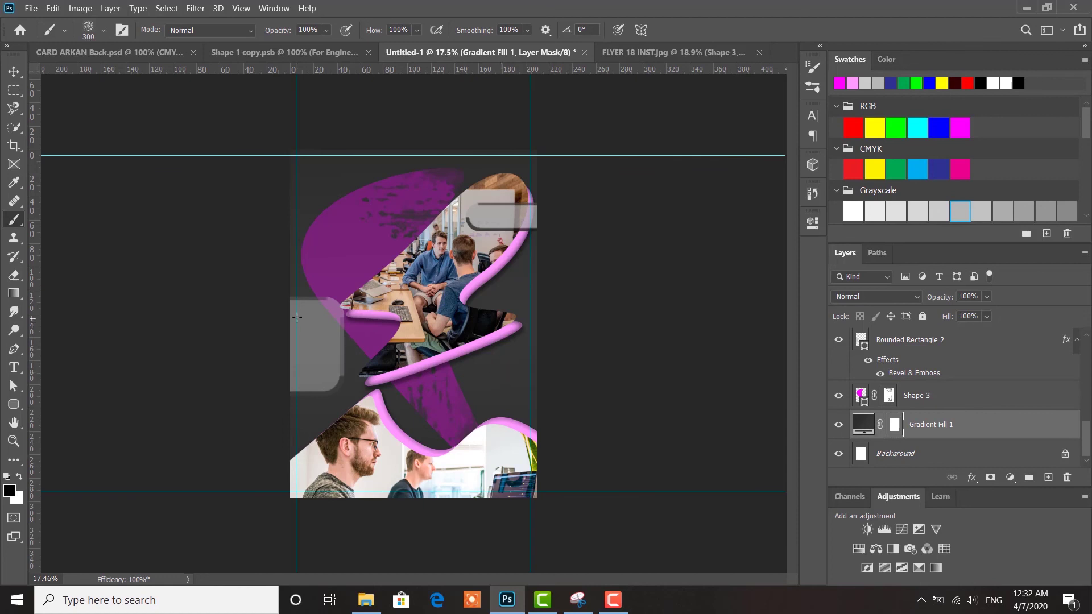
key(bracketright)
key(bracketright)
key(bracketright)
click(516, 302)
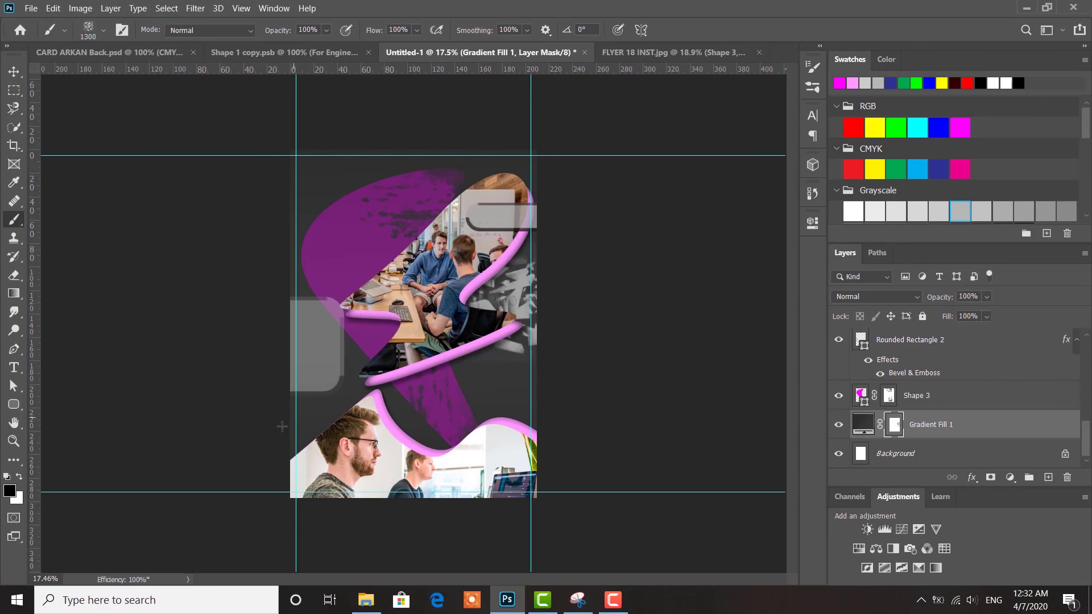
click(278, 447)
key(ctrl+z)
click(283, 446)
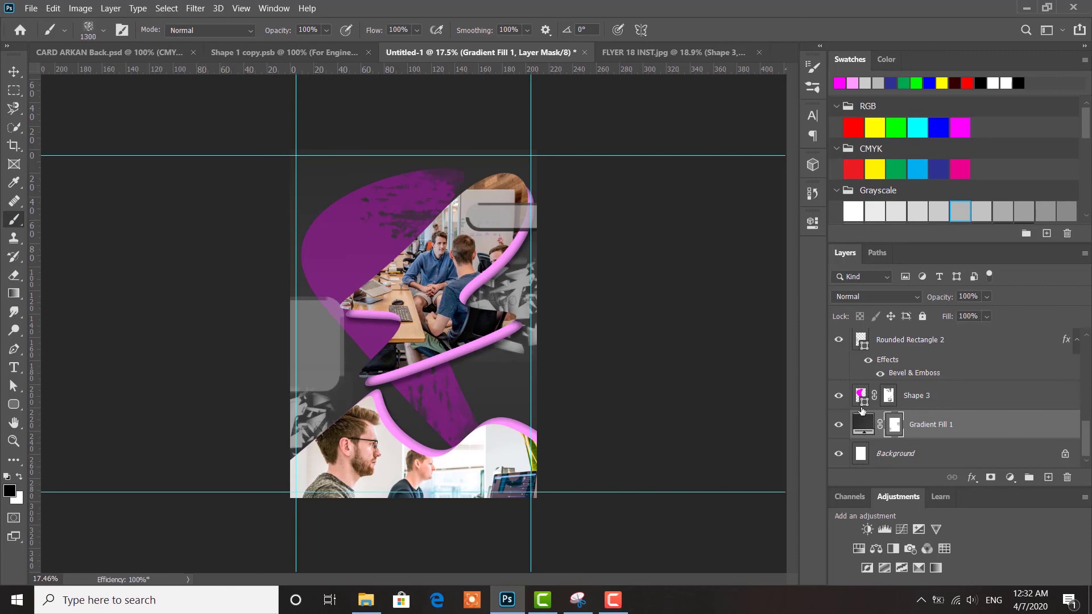
Paint black texture on the Shape 3 mask over the shape's left side with the 1300 px brush, then deselect the layer
click(890, 395)
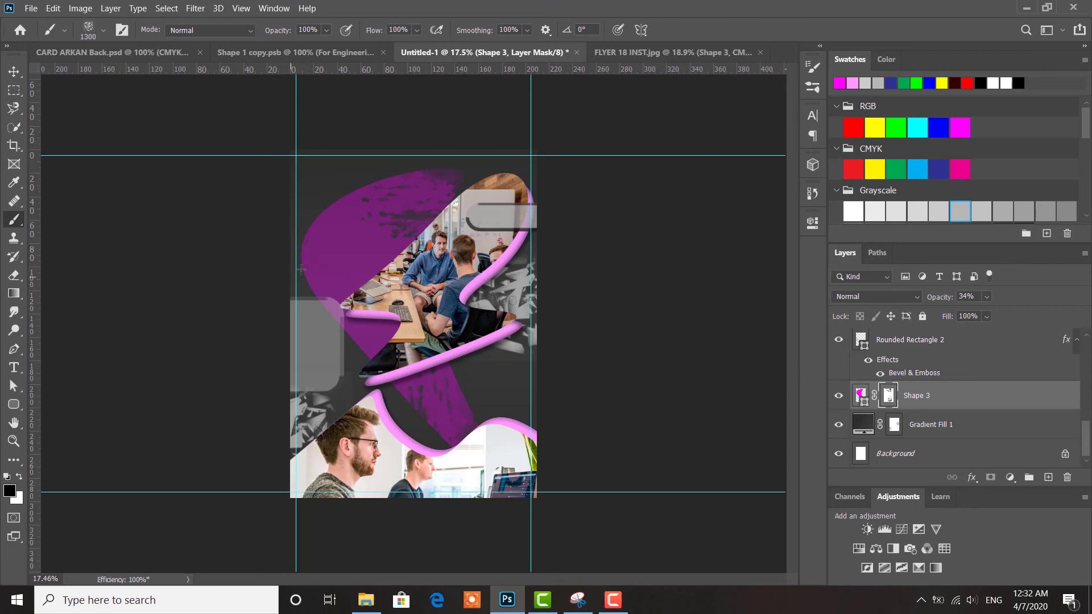
click(309, 252)
drag(331, 287, 330, 251)
click(347, 256)
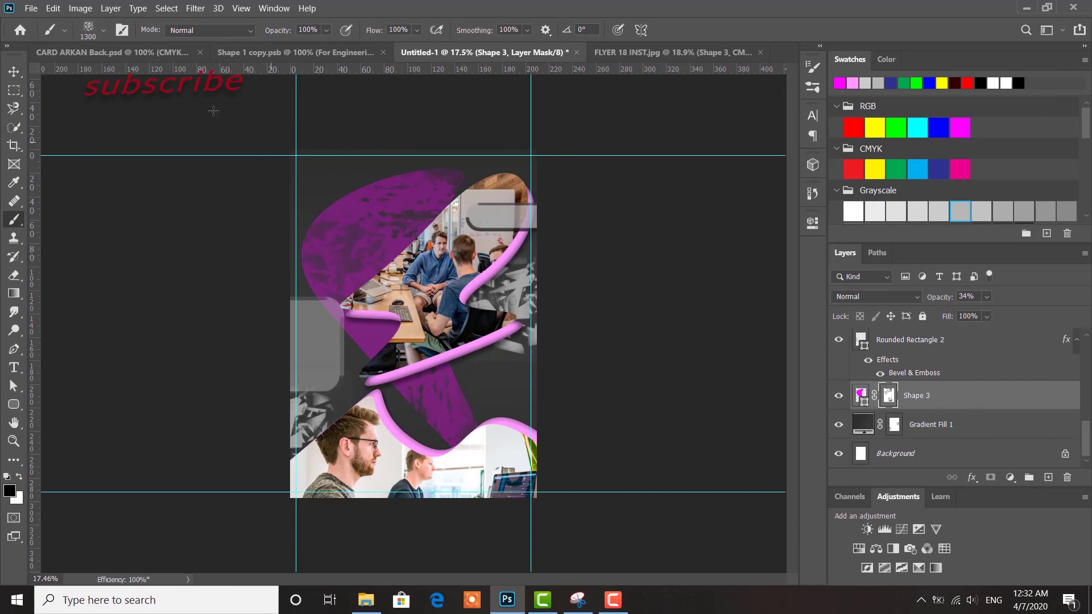
click(20, 77)
click(637, 241)
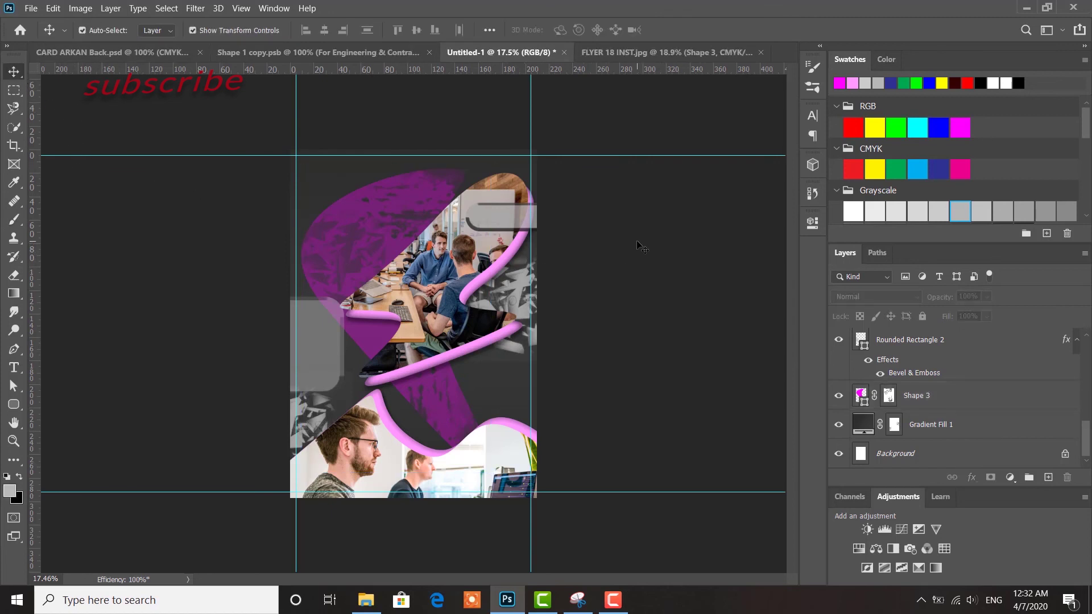
Lower the opacity of the Rounded Rectangle 1 layer slightly and deselect it
click(935, 342)
right_click(505, 217)
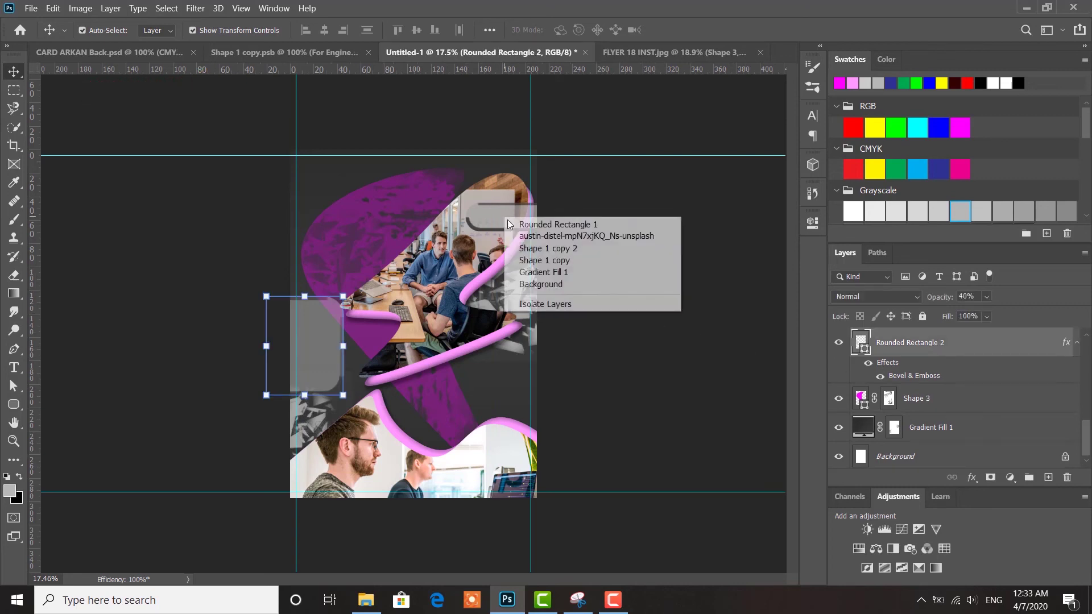
click(541, 223)
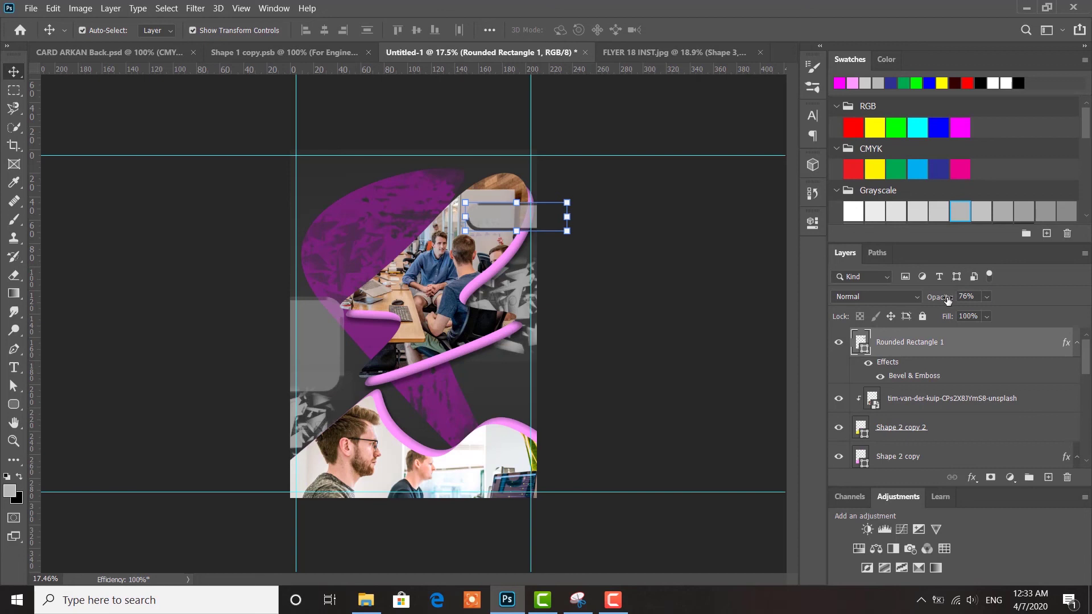
drag(948, 297, 938, 299)
click(632, 265)
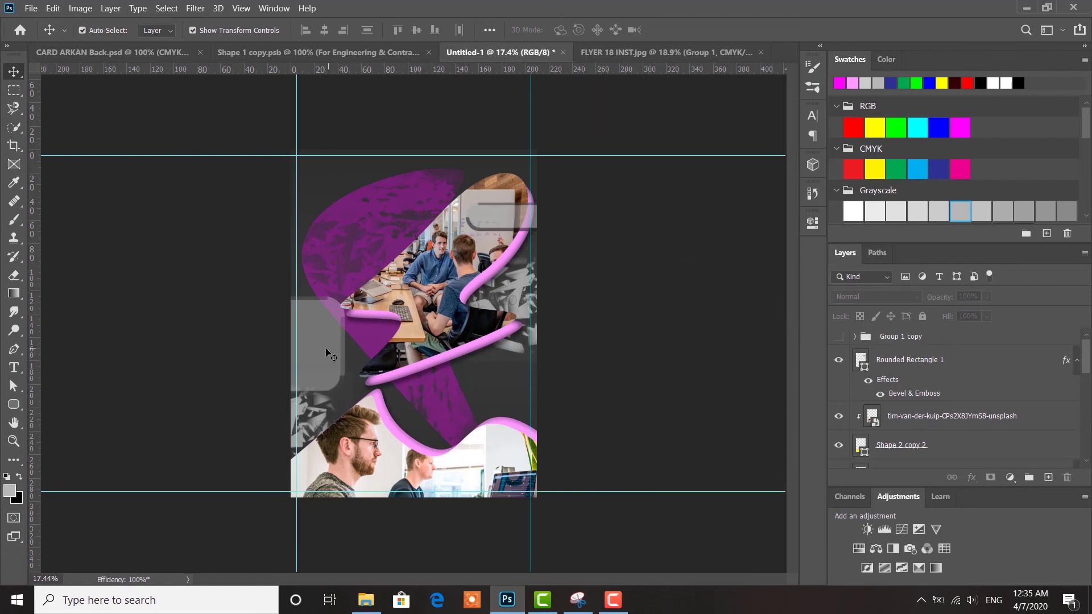
Nudge the Rounded Rectangle 2 shape slightly to the right in large increments and deselect it
right_click(331, 356)
click(354, 357)
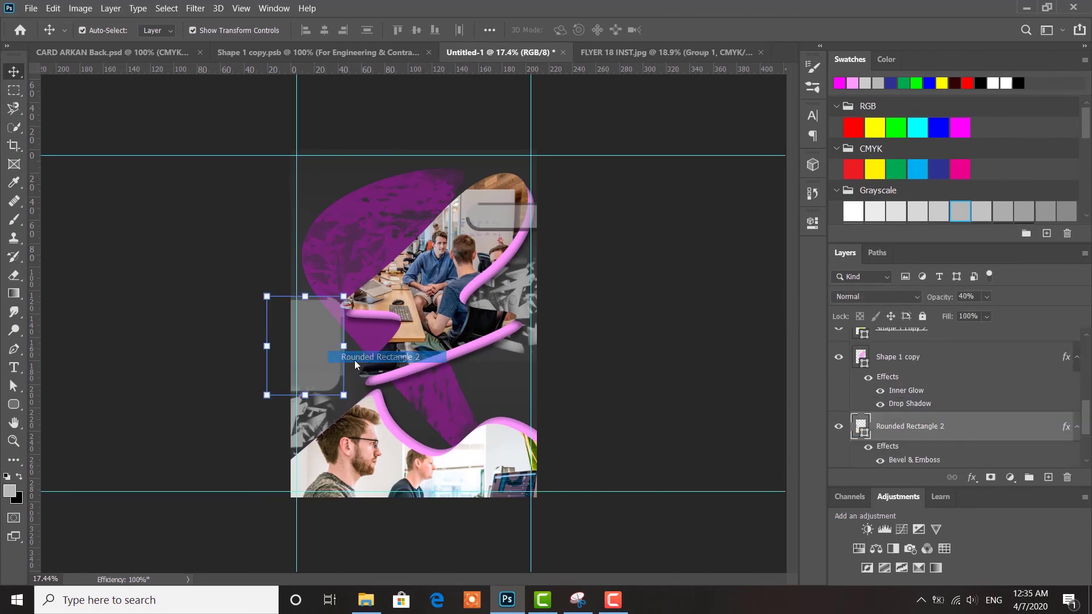
key(shift+Right)
key(shift+Right)
key(shift+Right)
key(shift+Right)
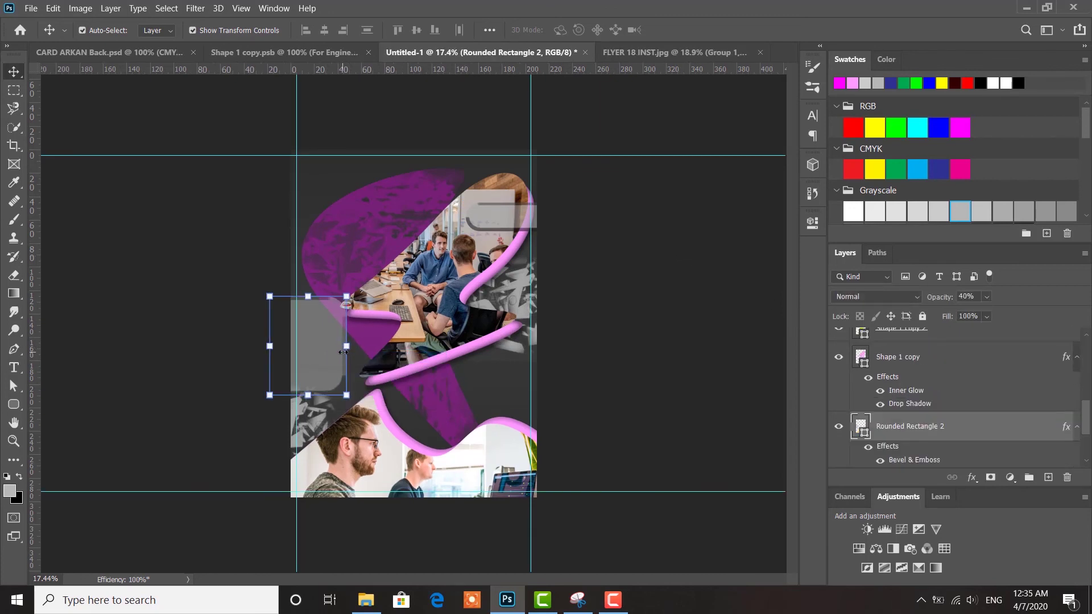
key(shift+Right)
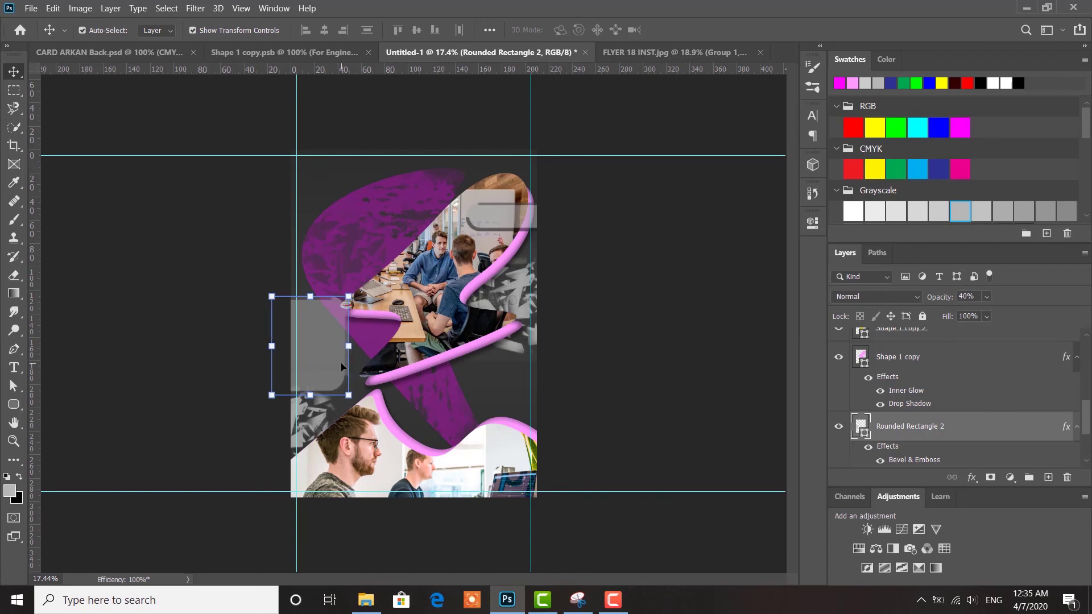
click(238, 302)
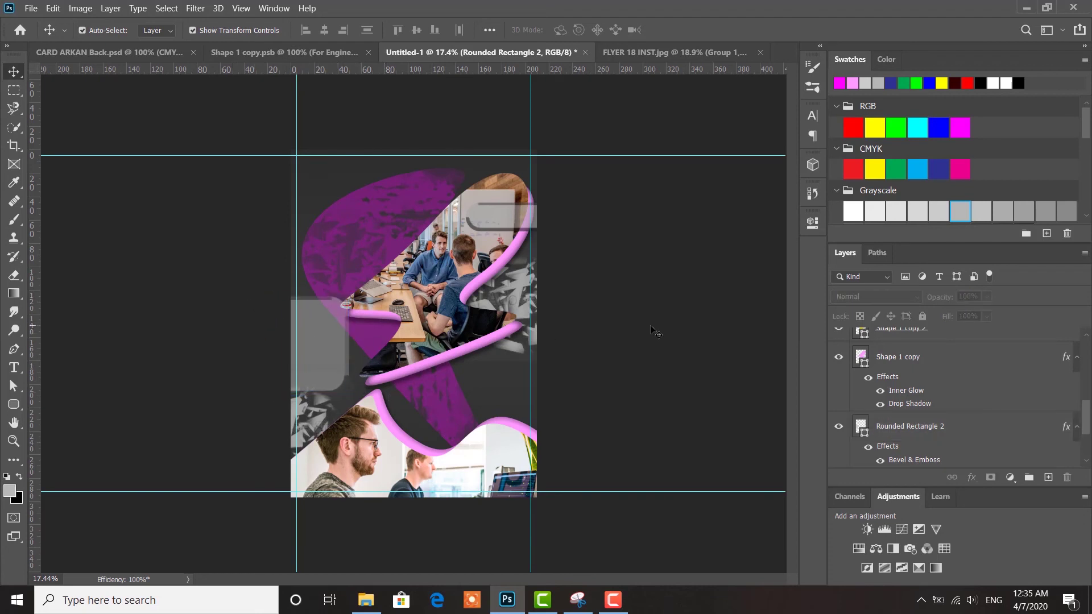
Show the hidden Group 1 copy text group and view the whole flyer in full-screen mode
scroll(870, 341, up, 5)
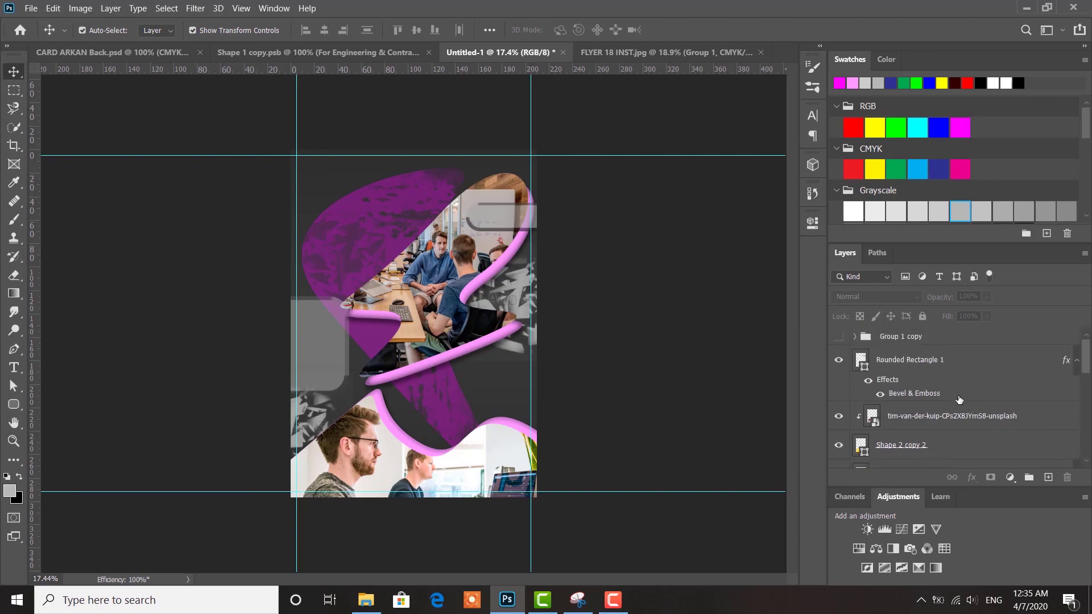
click(839, 338)
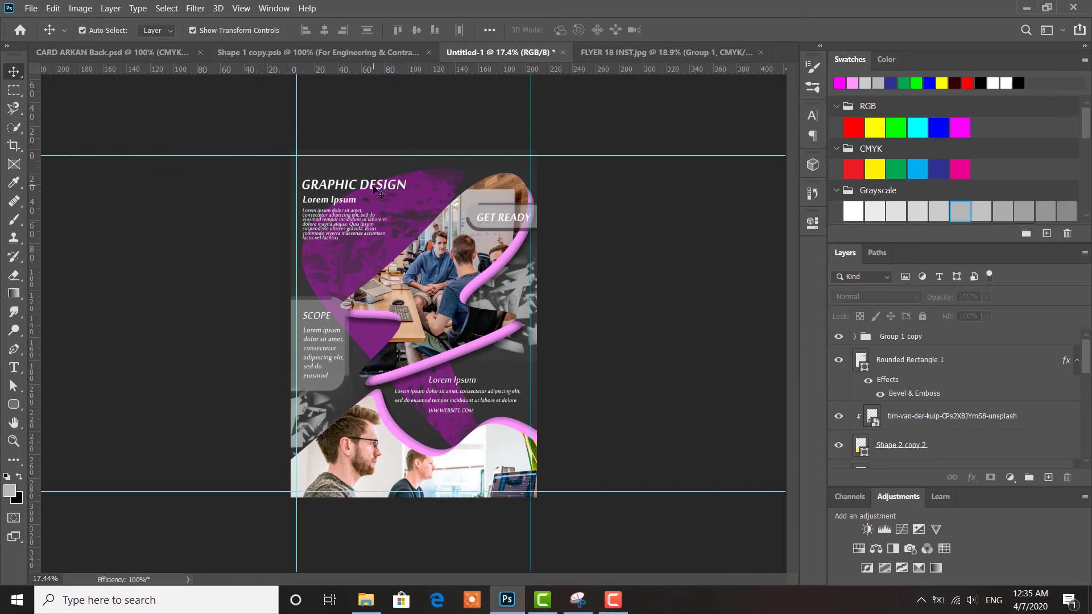
key(f)
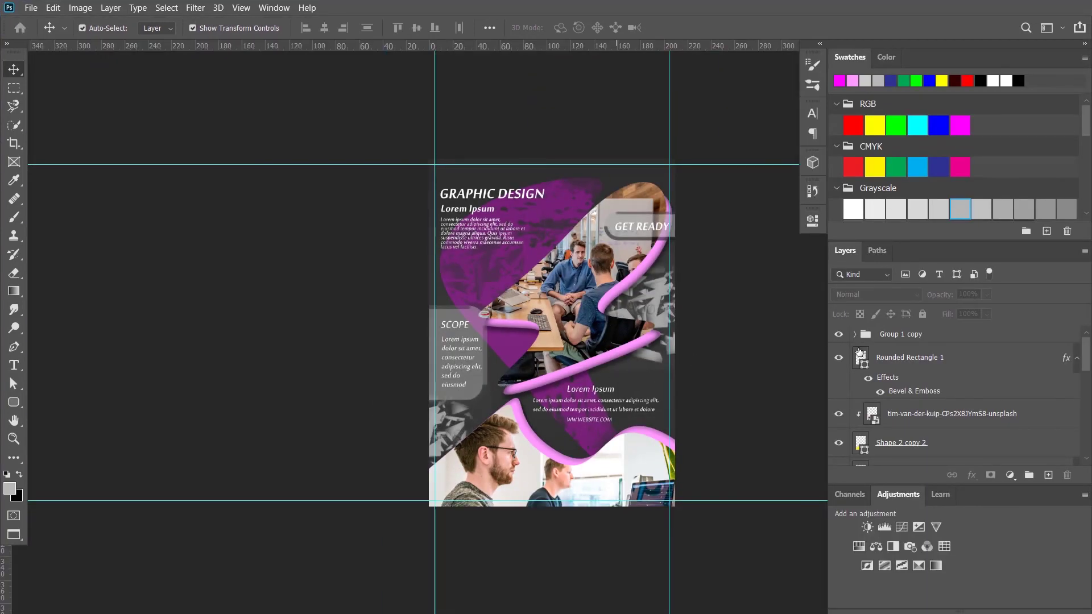
key(f)
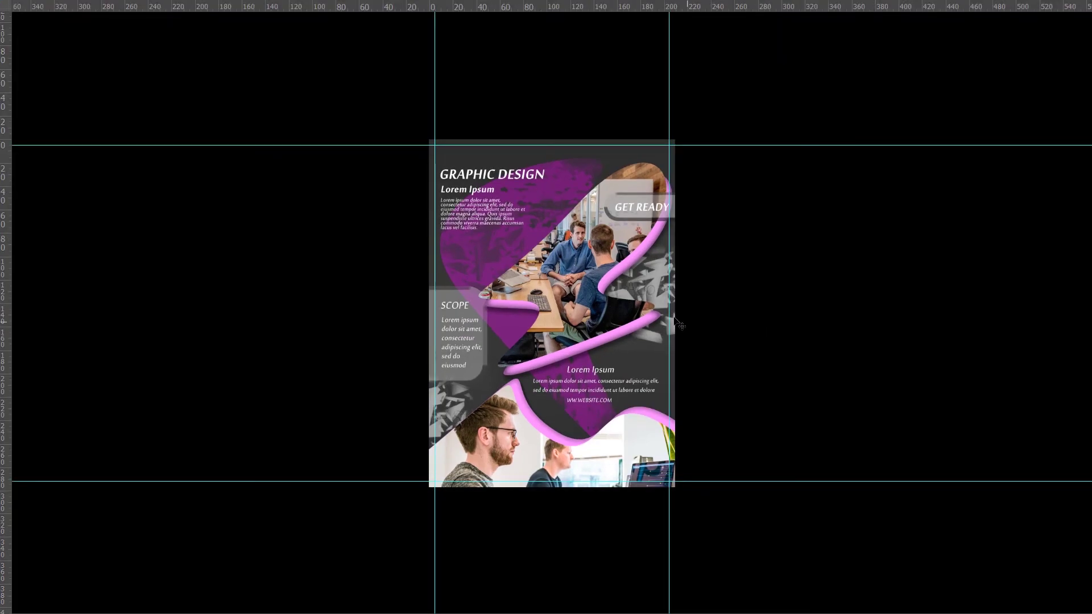
scroll(622, 289, up, 2)
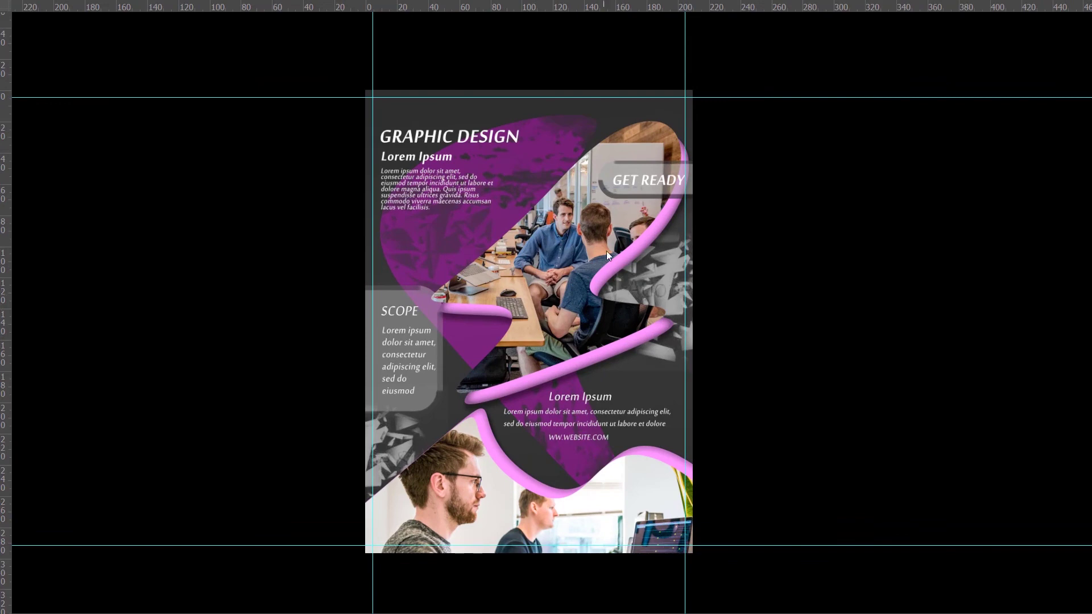
scroll(489, 373, down, 3)
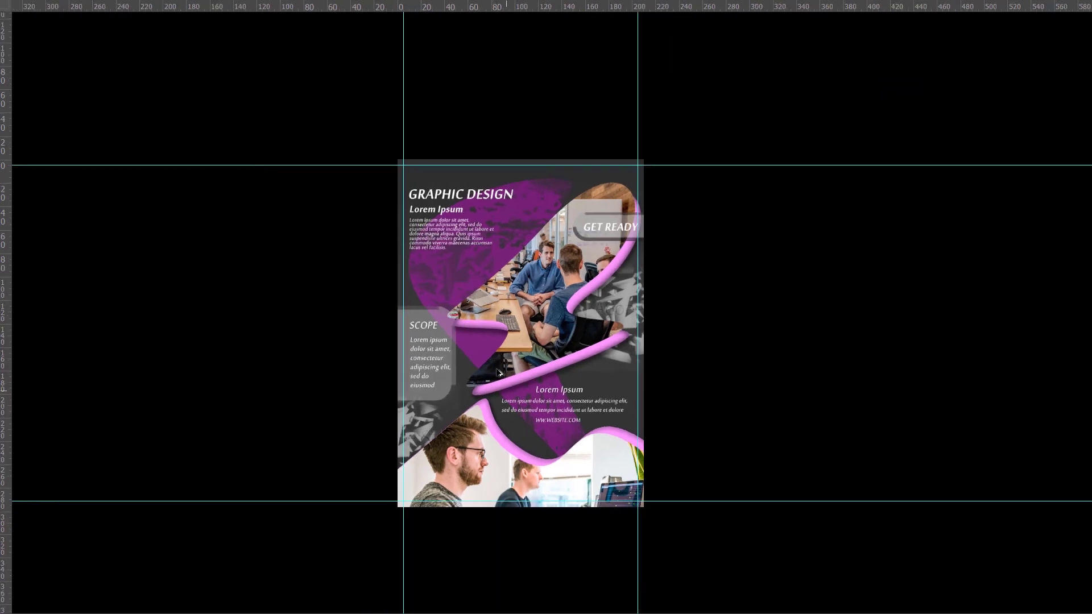
scroll(530, 370, up, 1)
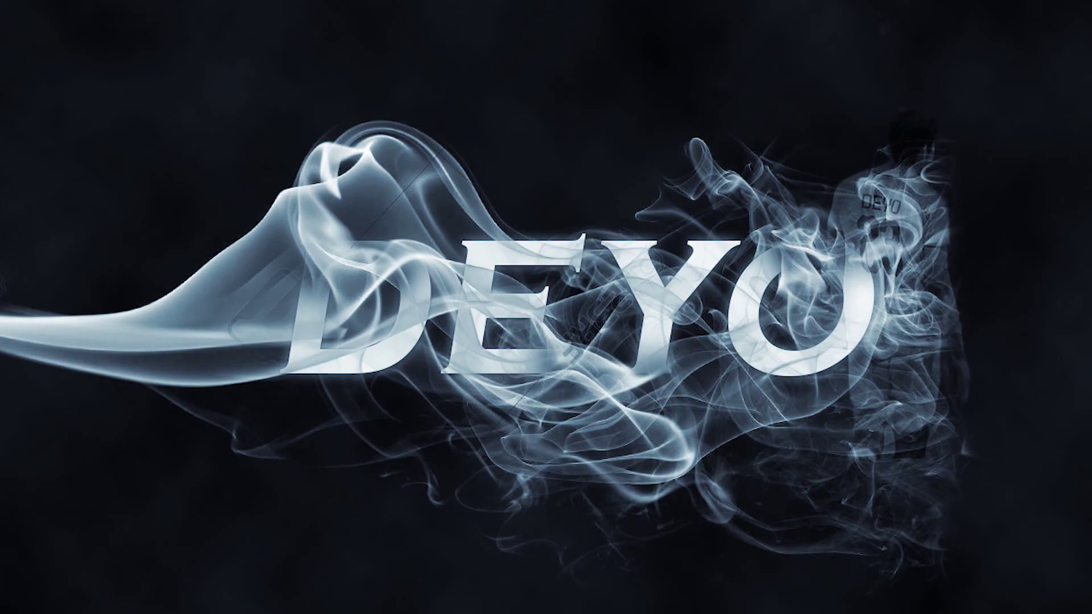